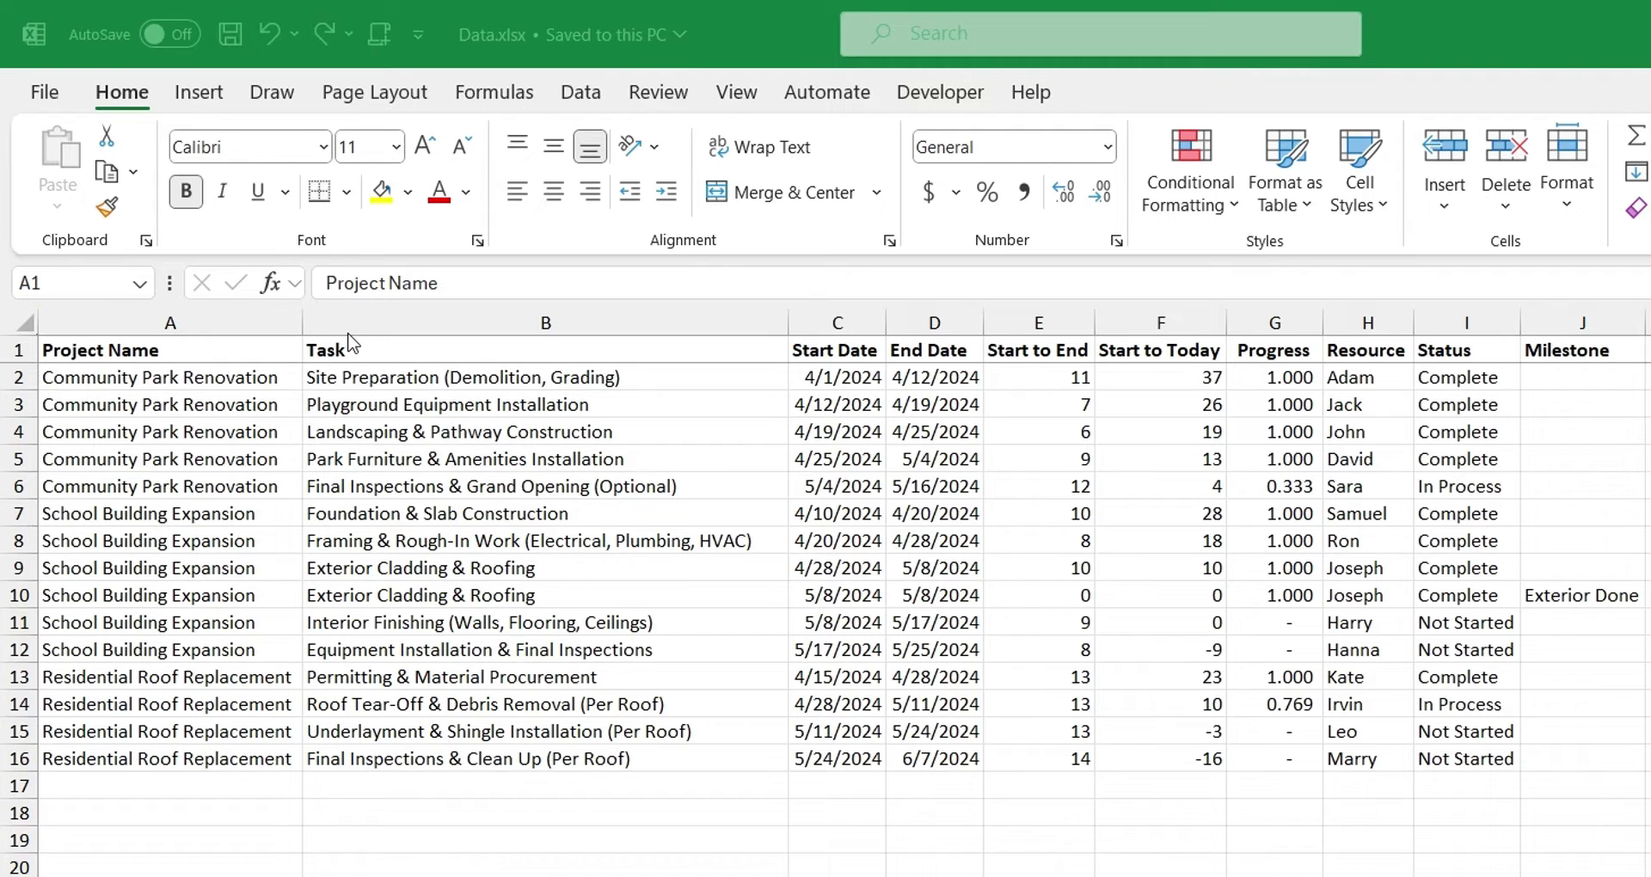
Step: In Excel, highlight the Task, Start Date and End Date columns, then the Project Name column
mouse_move(348, 348)
left_mouse_down()
mouse_move(905, 712)
mouse_move(907, 762)
left_mouse_up()
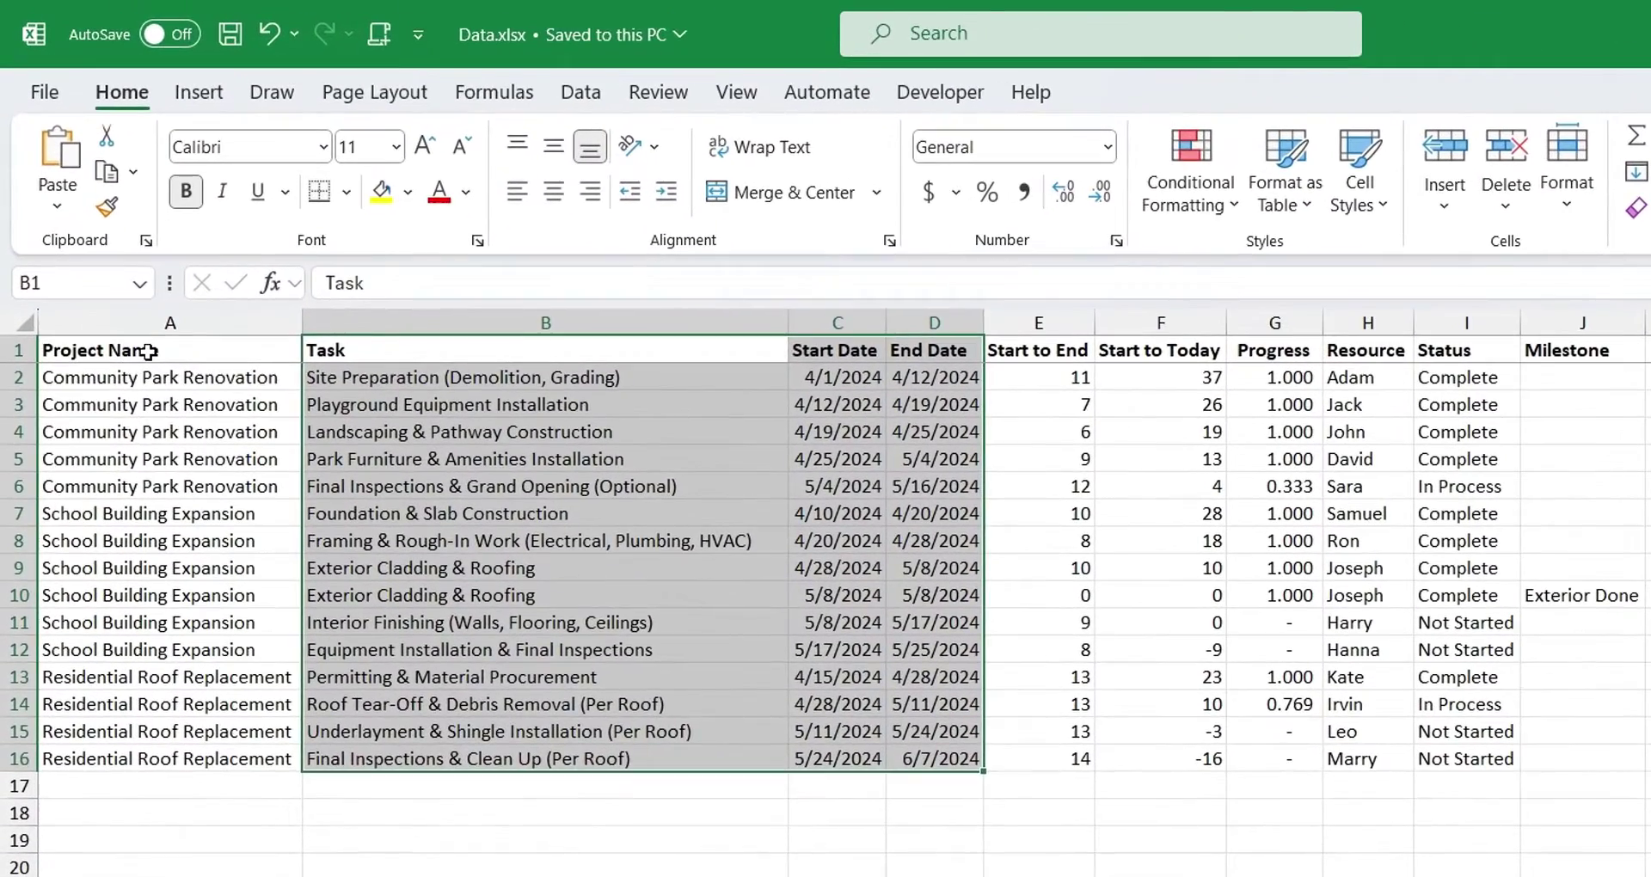
left_click(148, 350)
left_click_drag(148, 350, 182, 759)
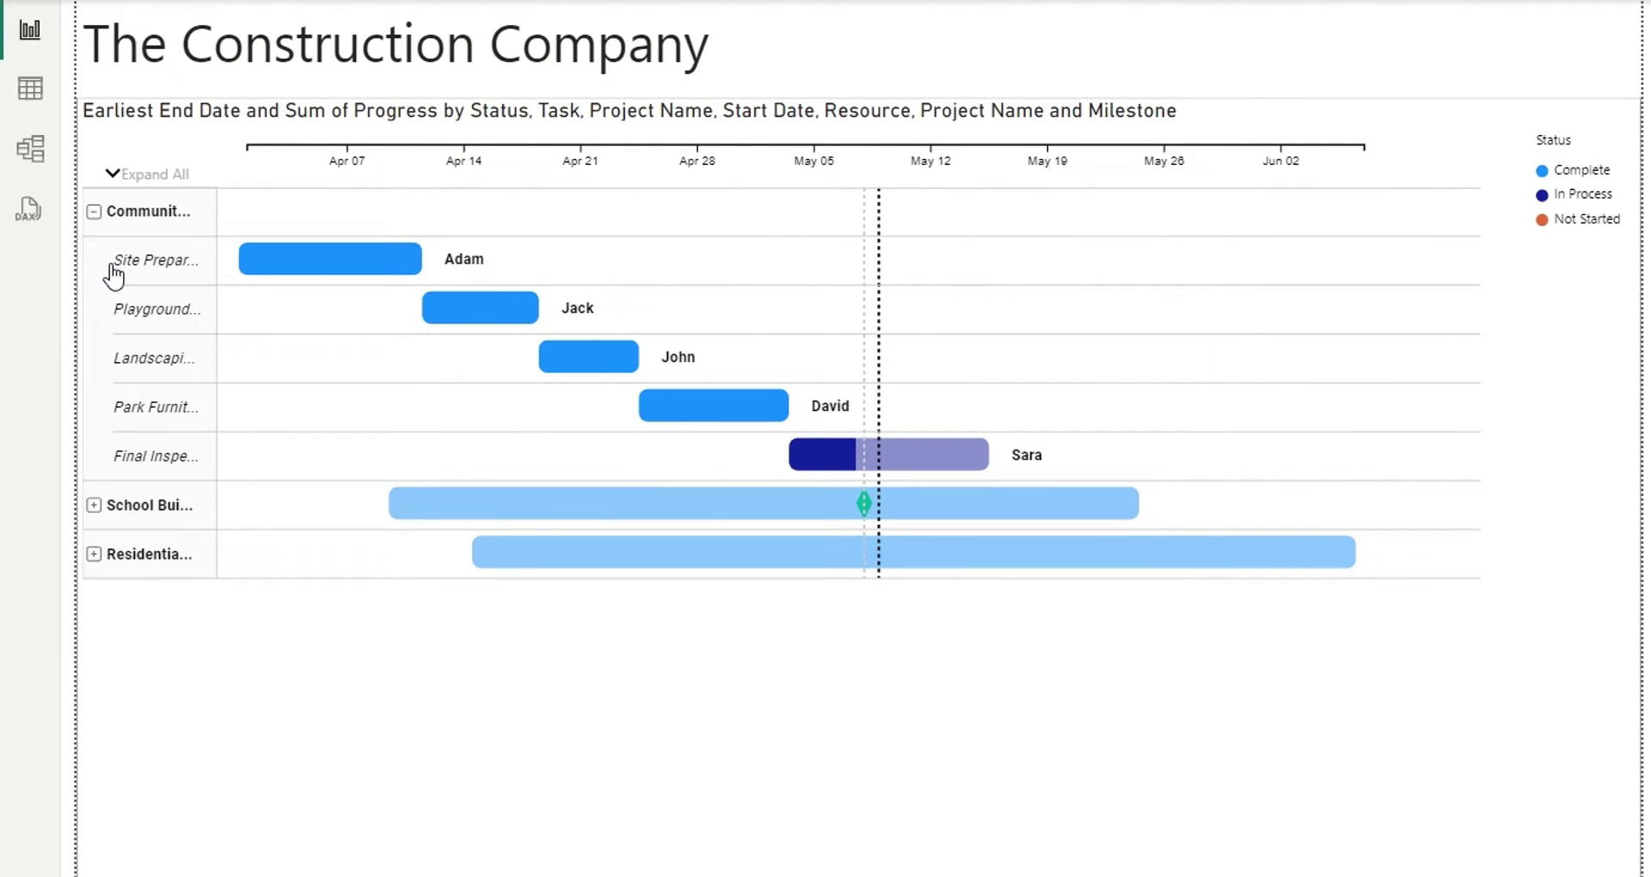
Step: Expand School Building Expansion and Residential Roof Replacement to review their tasks, then collapse both
left_click(156, 505)
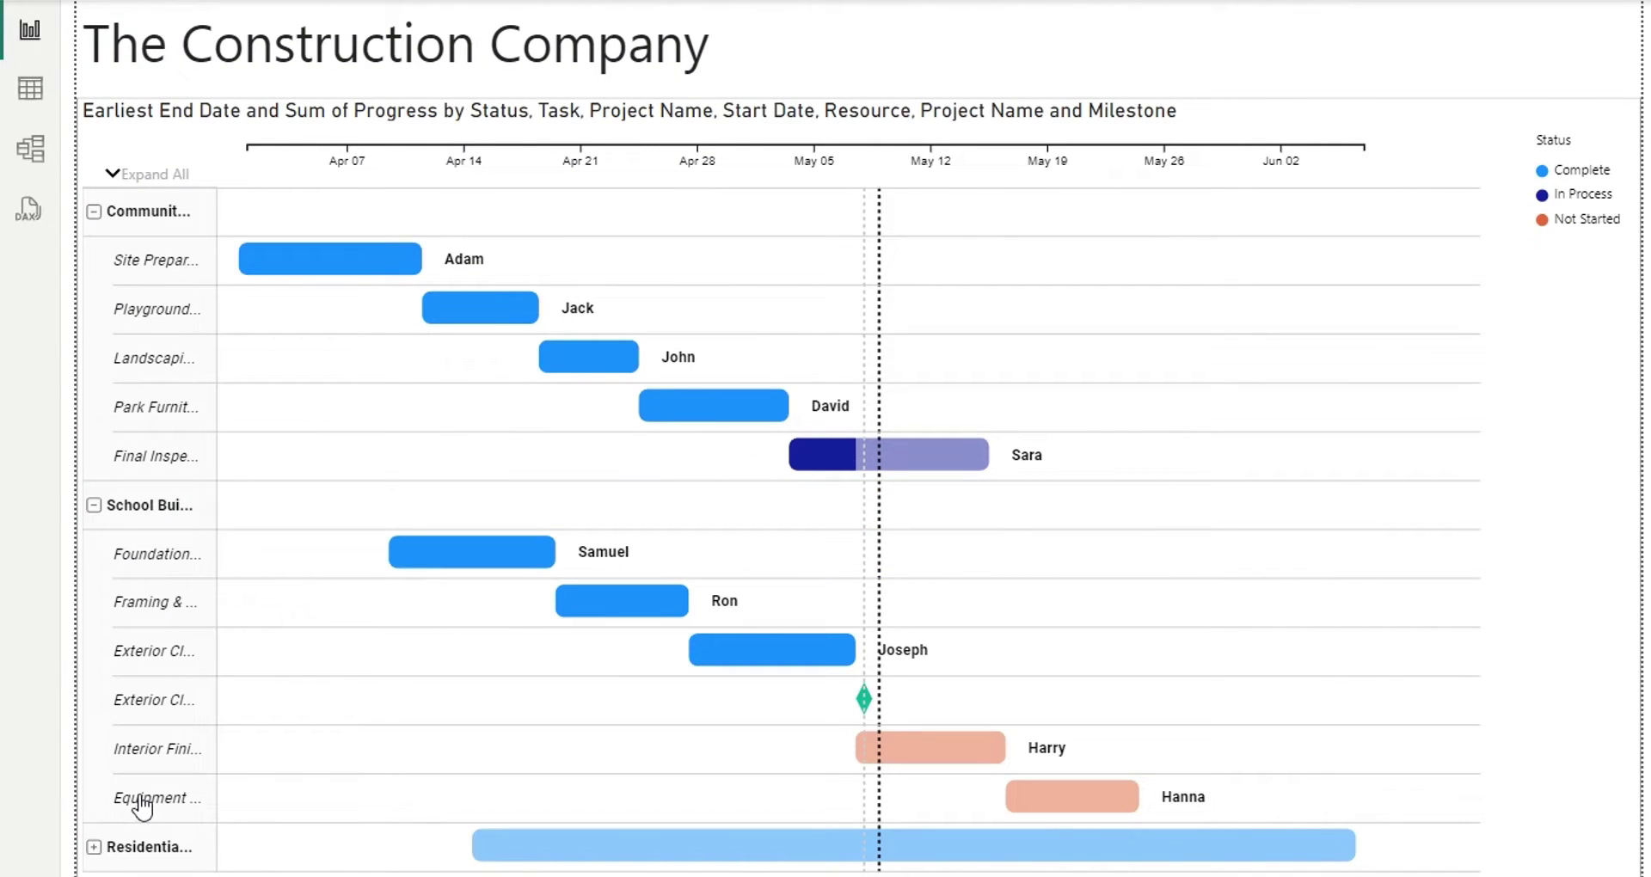
left_click(97, 848)
scroll(142, 847, "down", 4)
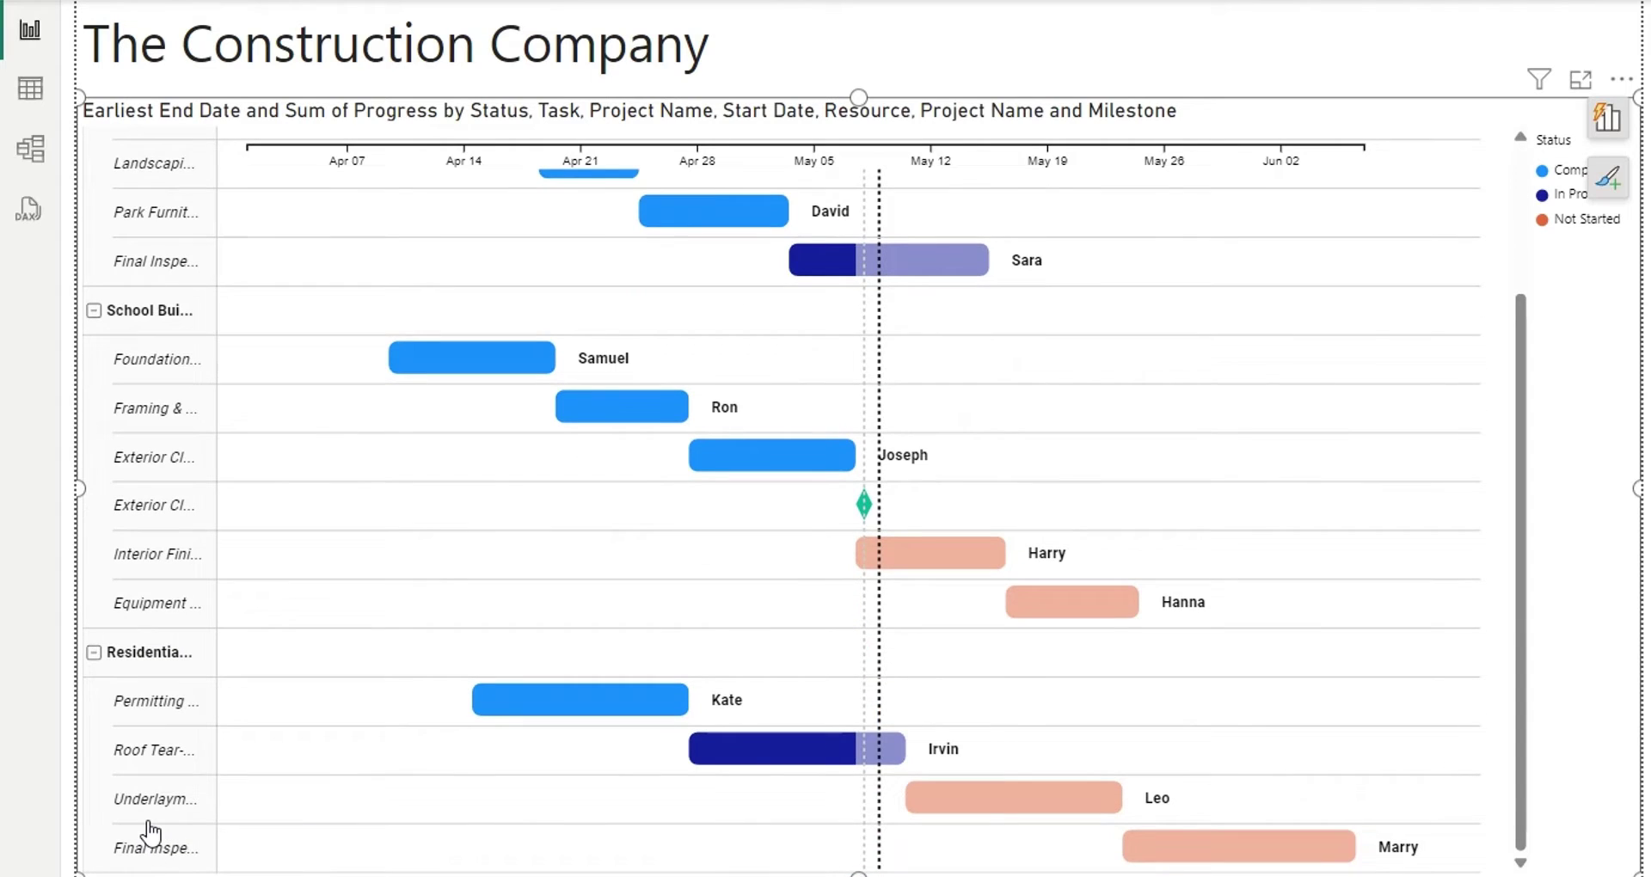
scroll(137, 812, "up", 4)
left_click(93, 506)
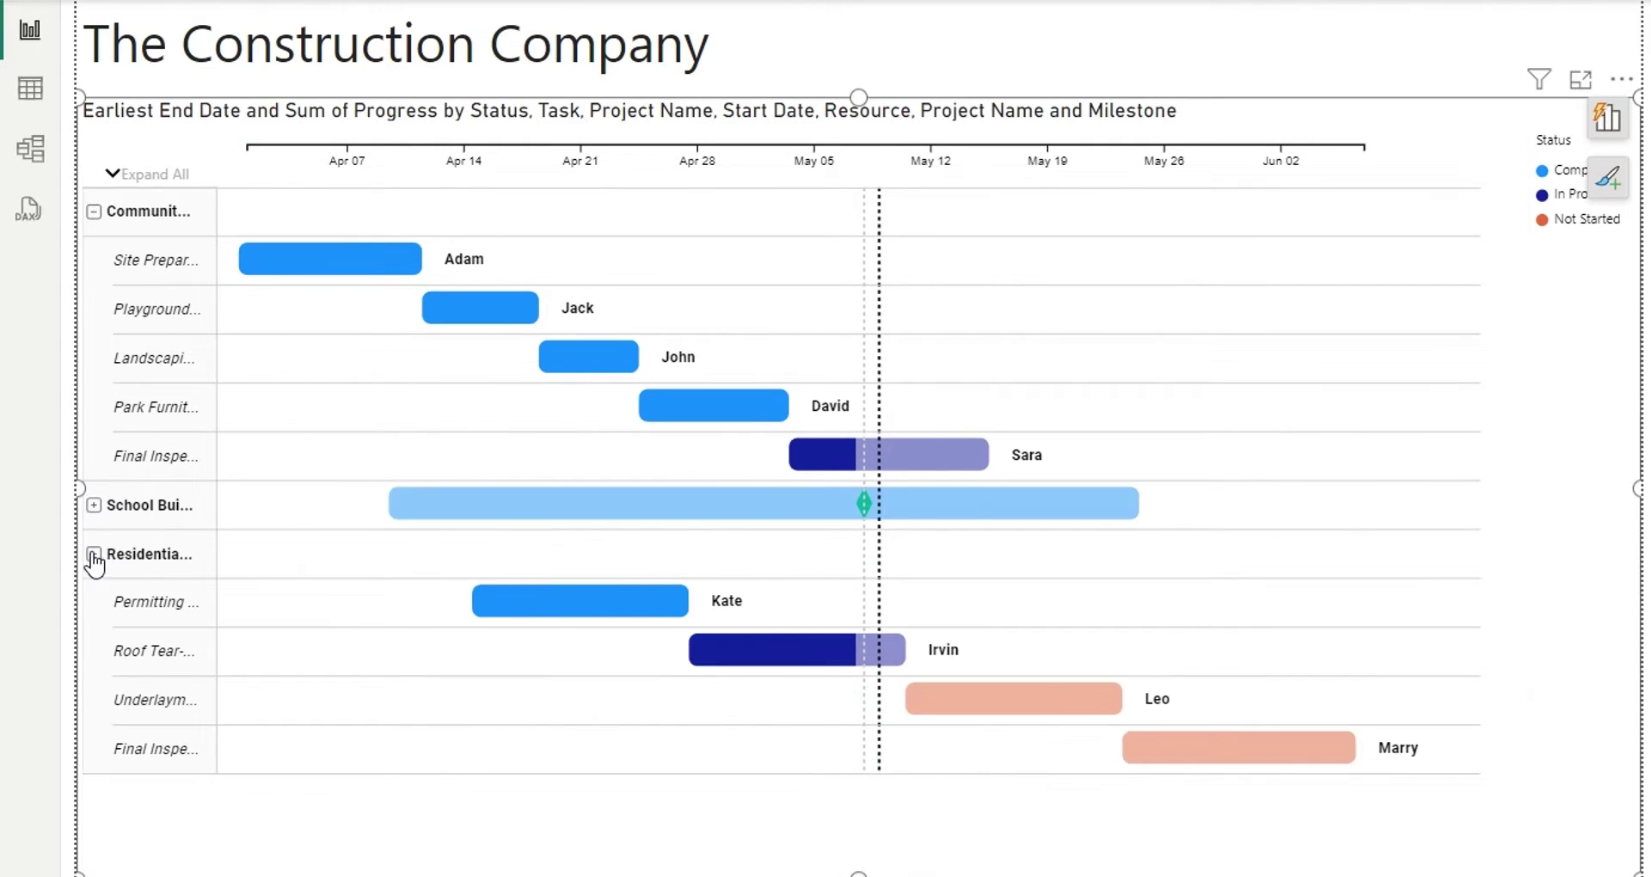
left_click(94, 554)
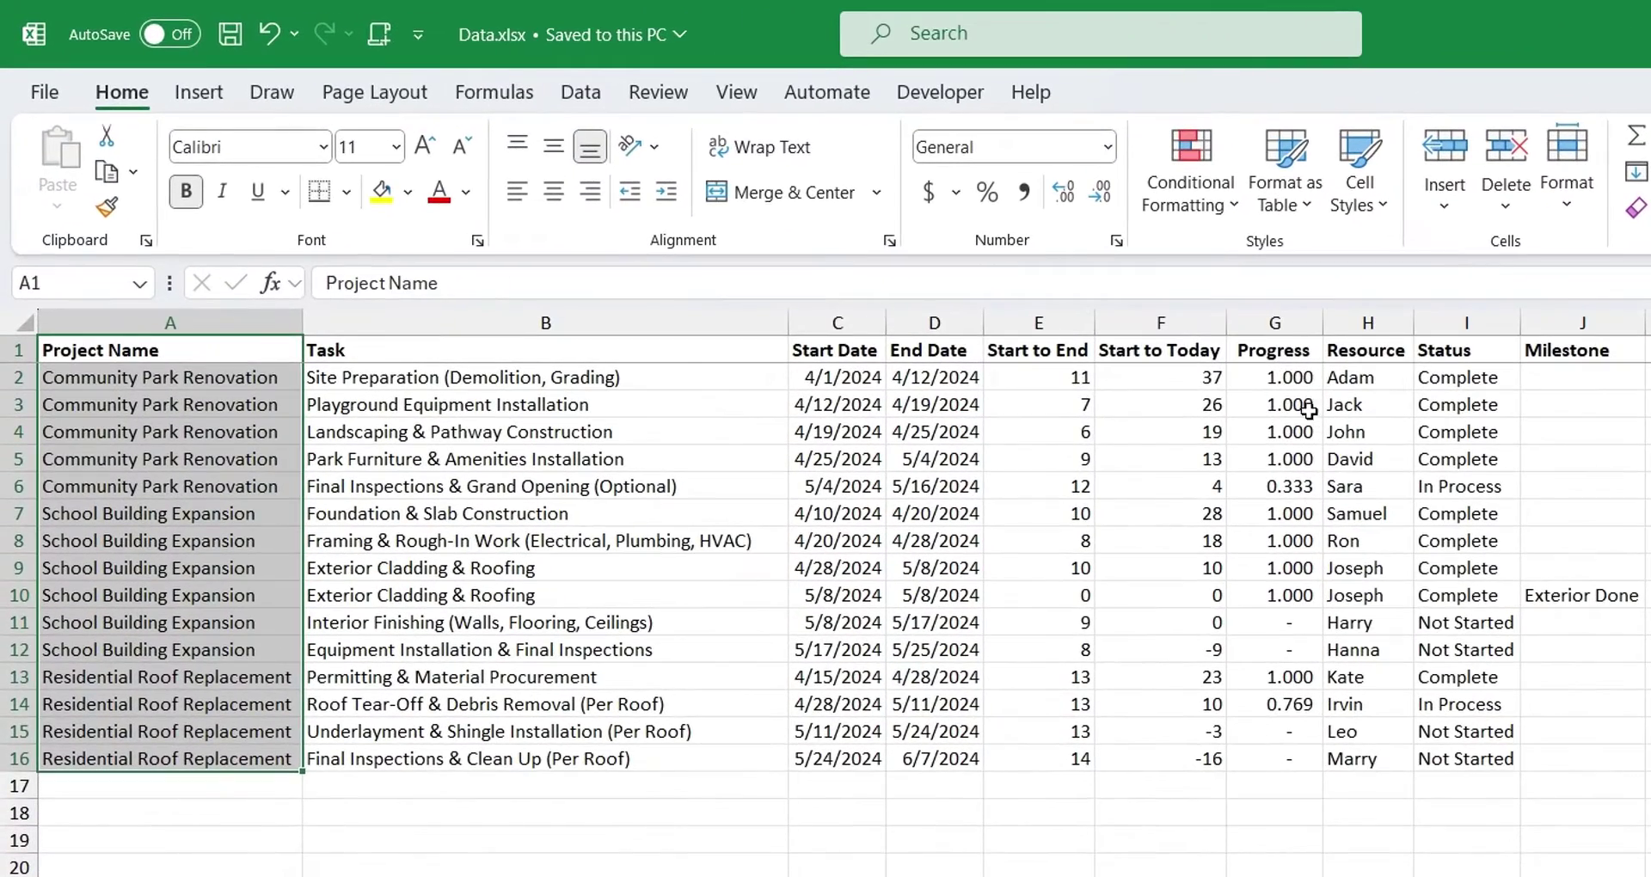
Step: Highlight the Progress column from G1 down to G16 in Excel
left_click(1287, 351)
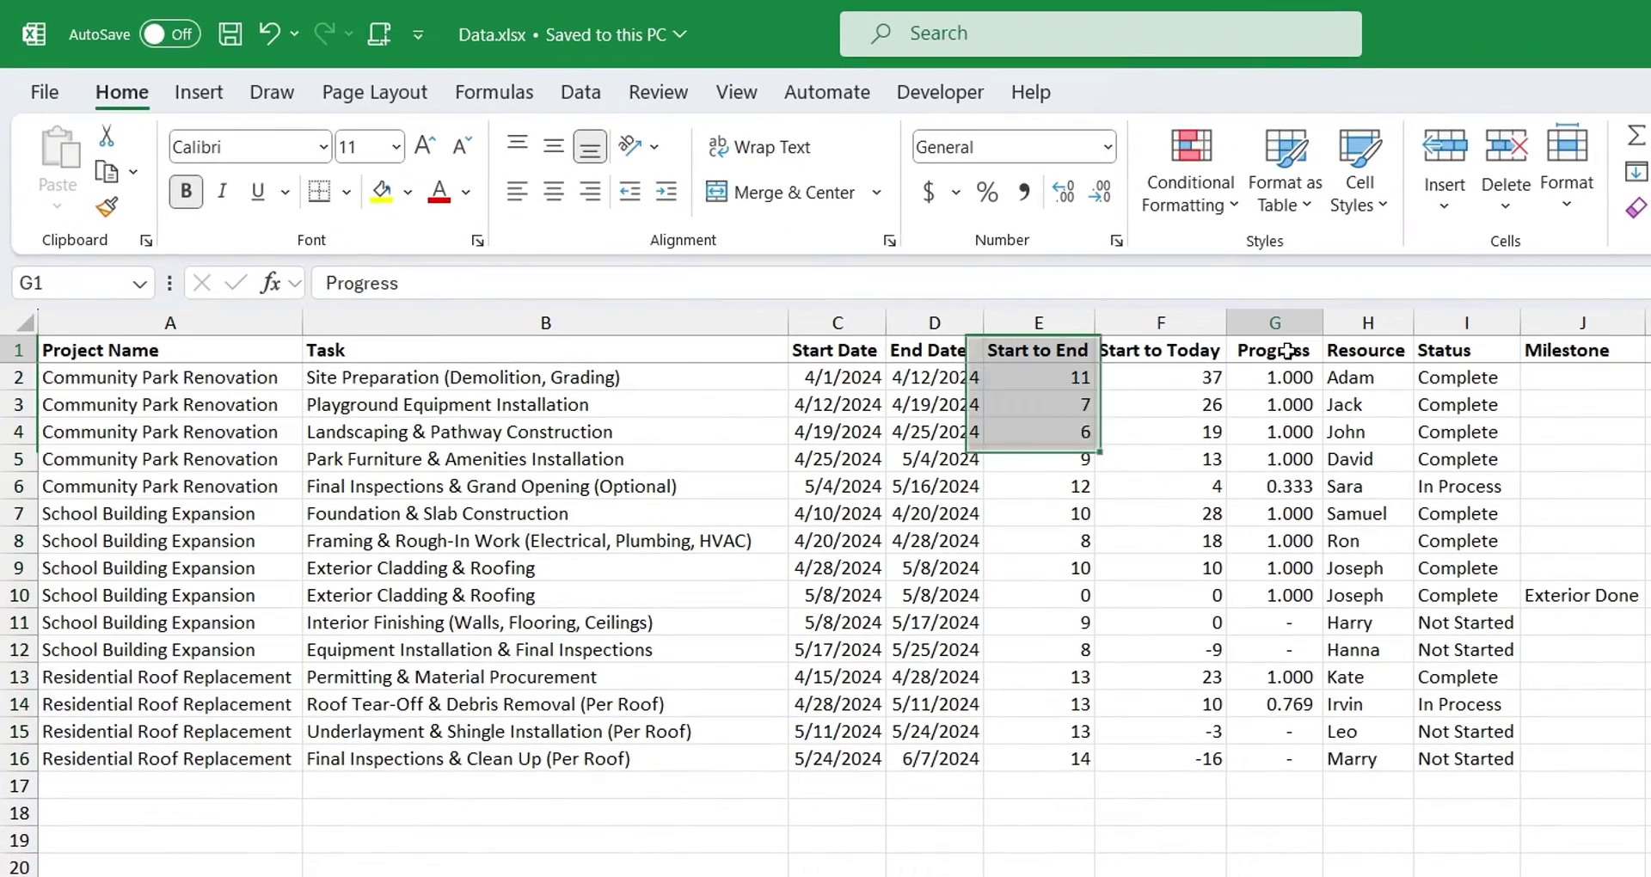
left_click_drag(1287, 351, 1274, 758)
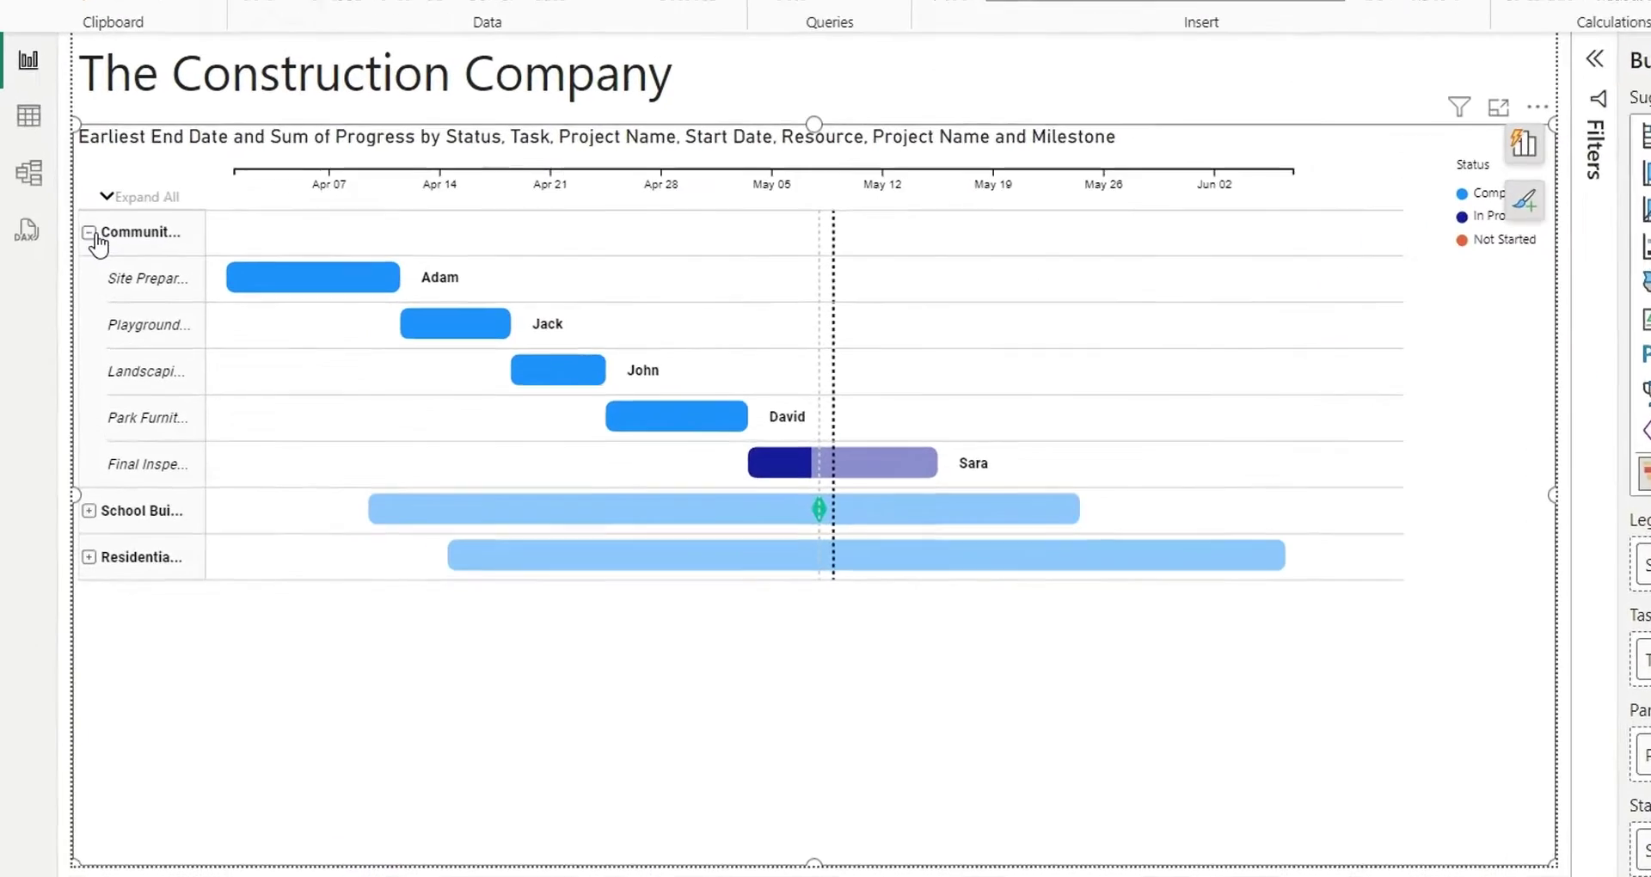
Step: Collapse Community Park Renovation, briefly open School Building Expansion, then expand only Residential Roof Replacement
left_click(94, 213)
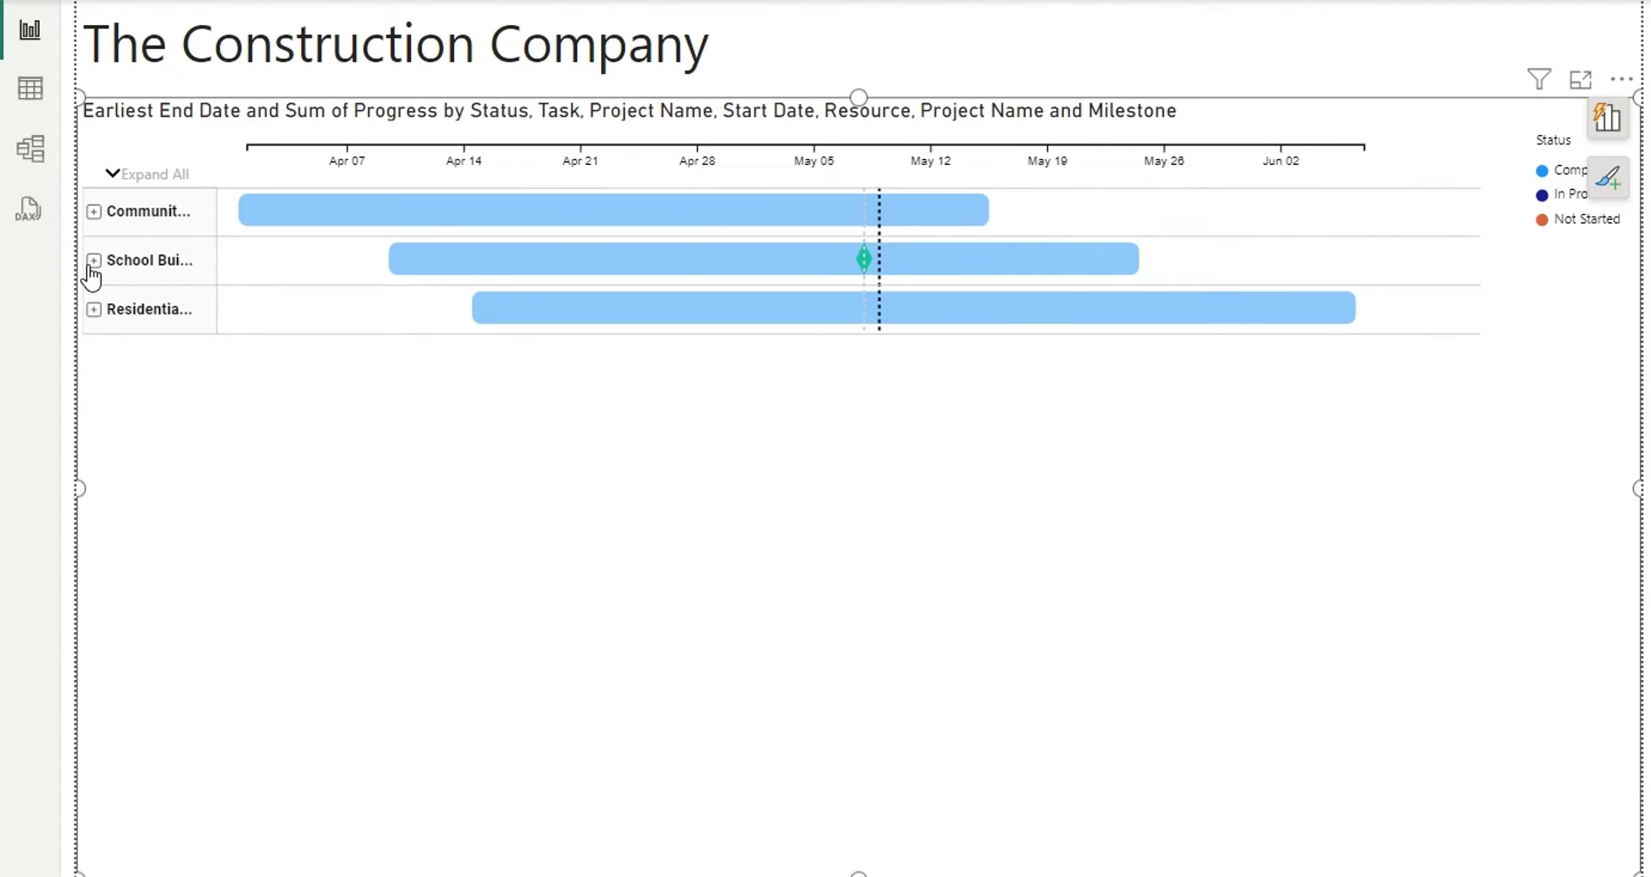
left_click(93, 262)
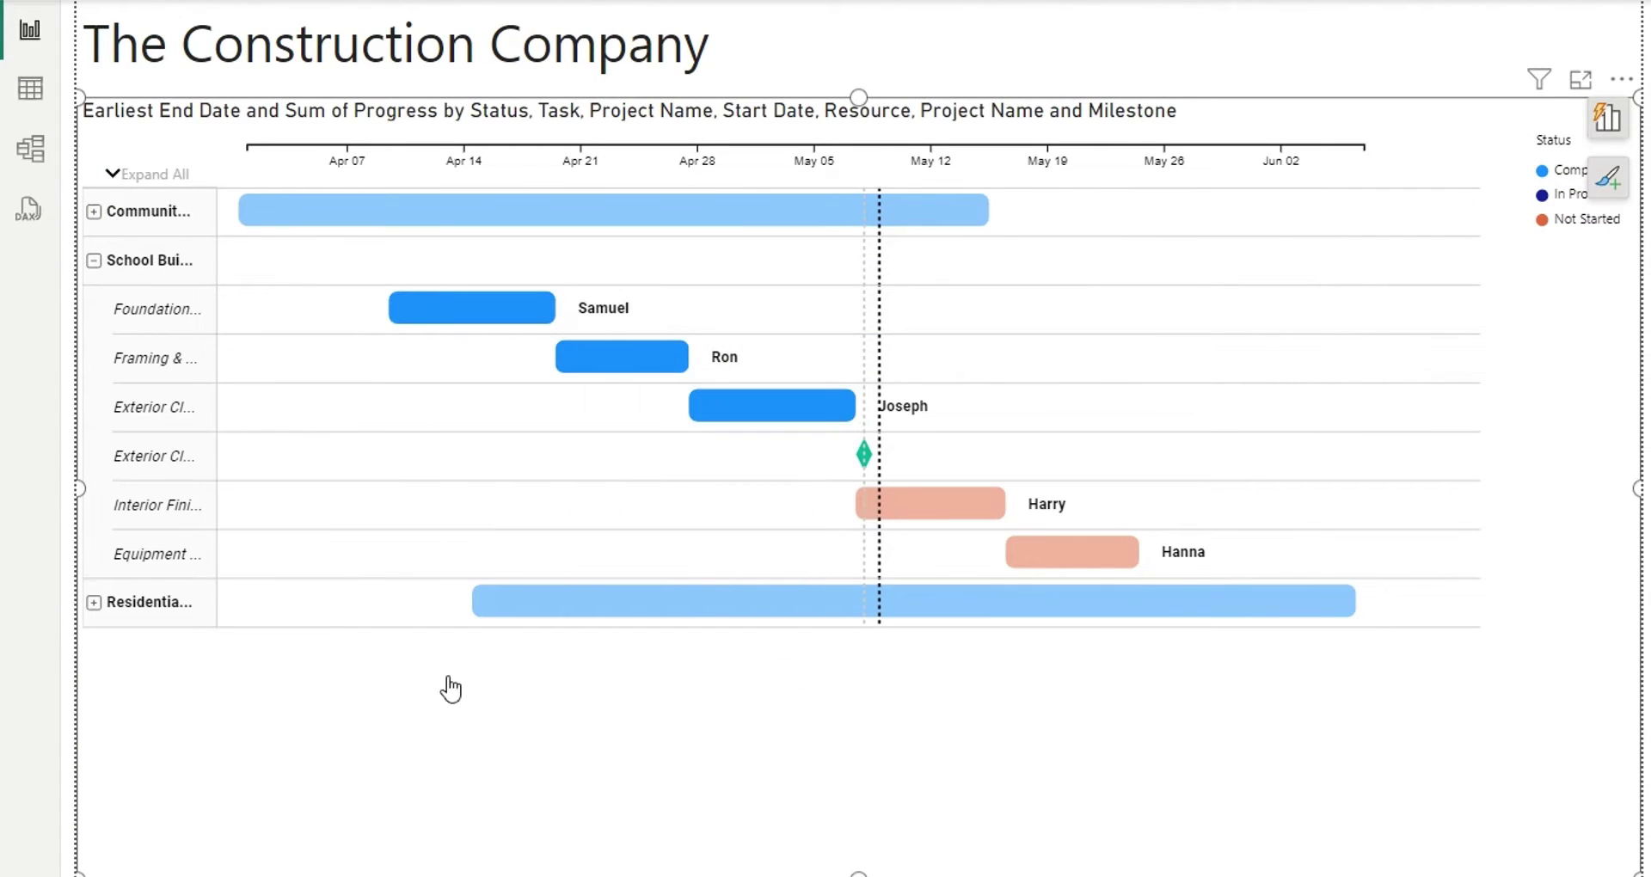
left_click(93, 261)
left_click(94, 309)
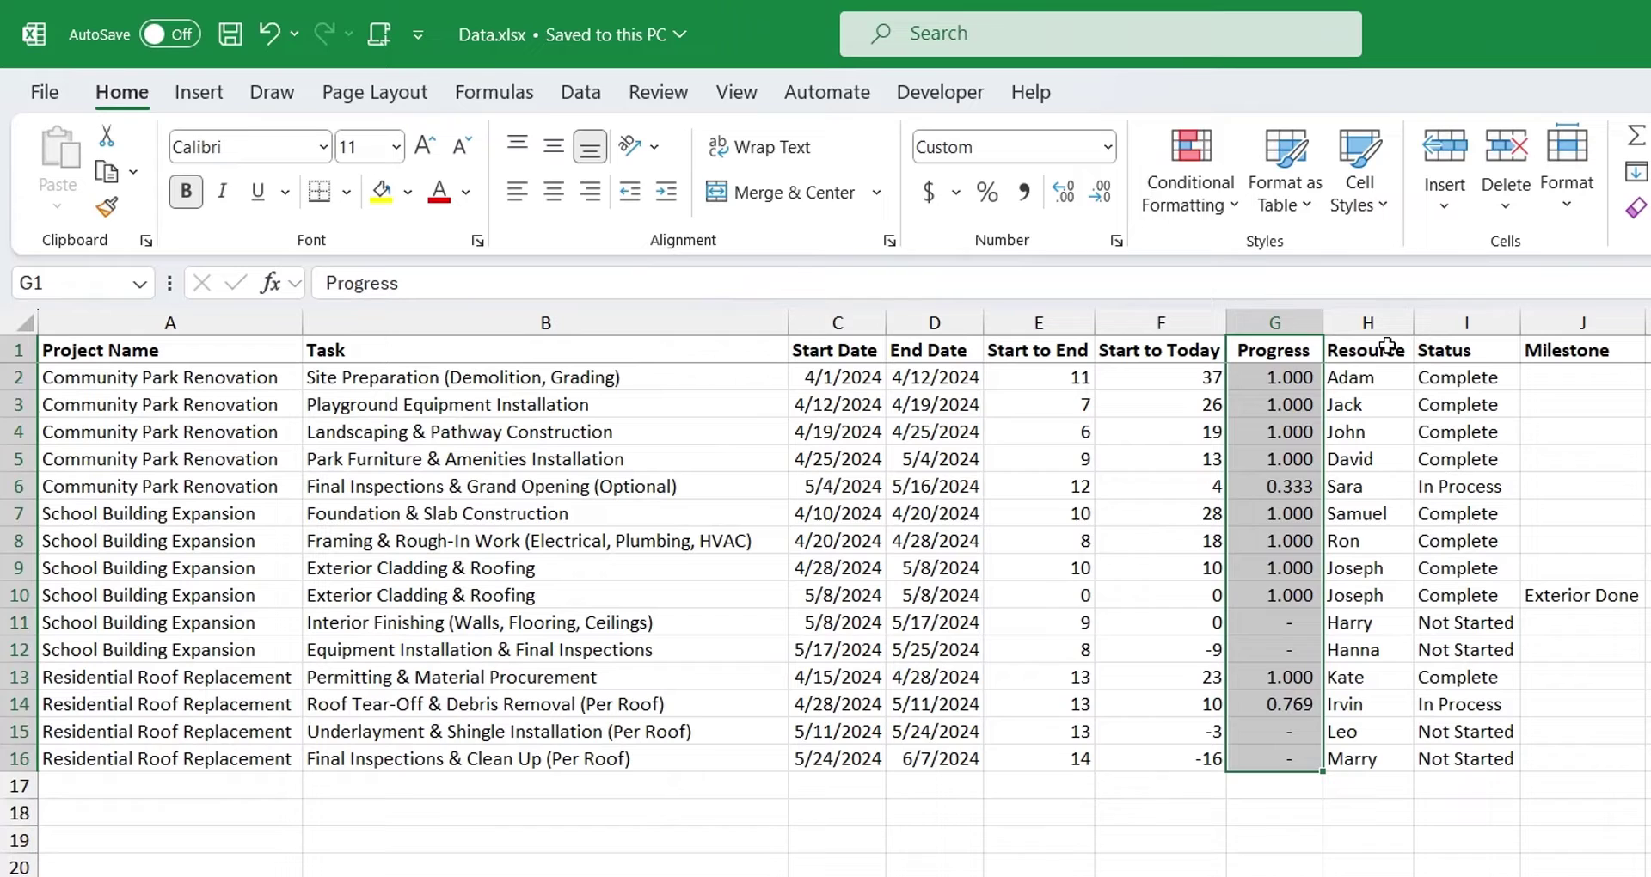
left_click_drag(1373, 344, 1369, 760)
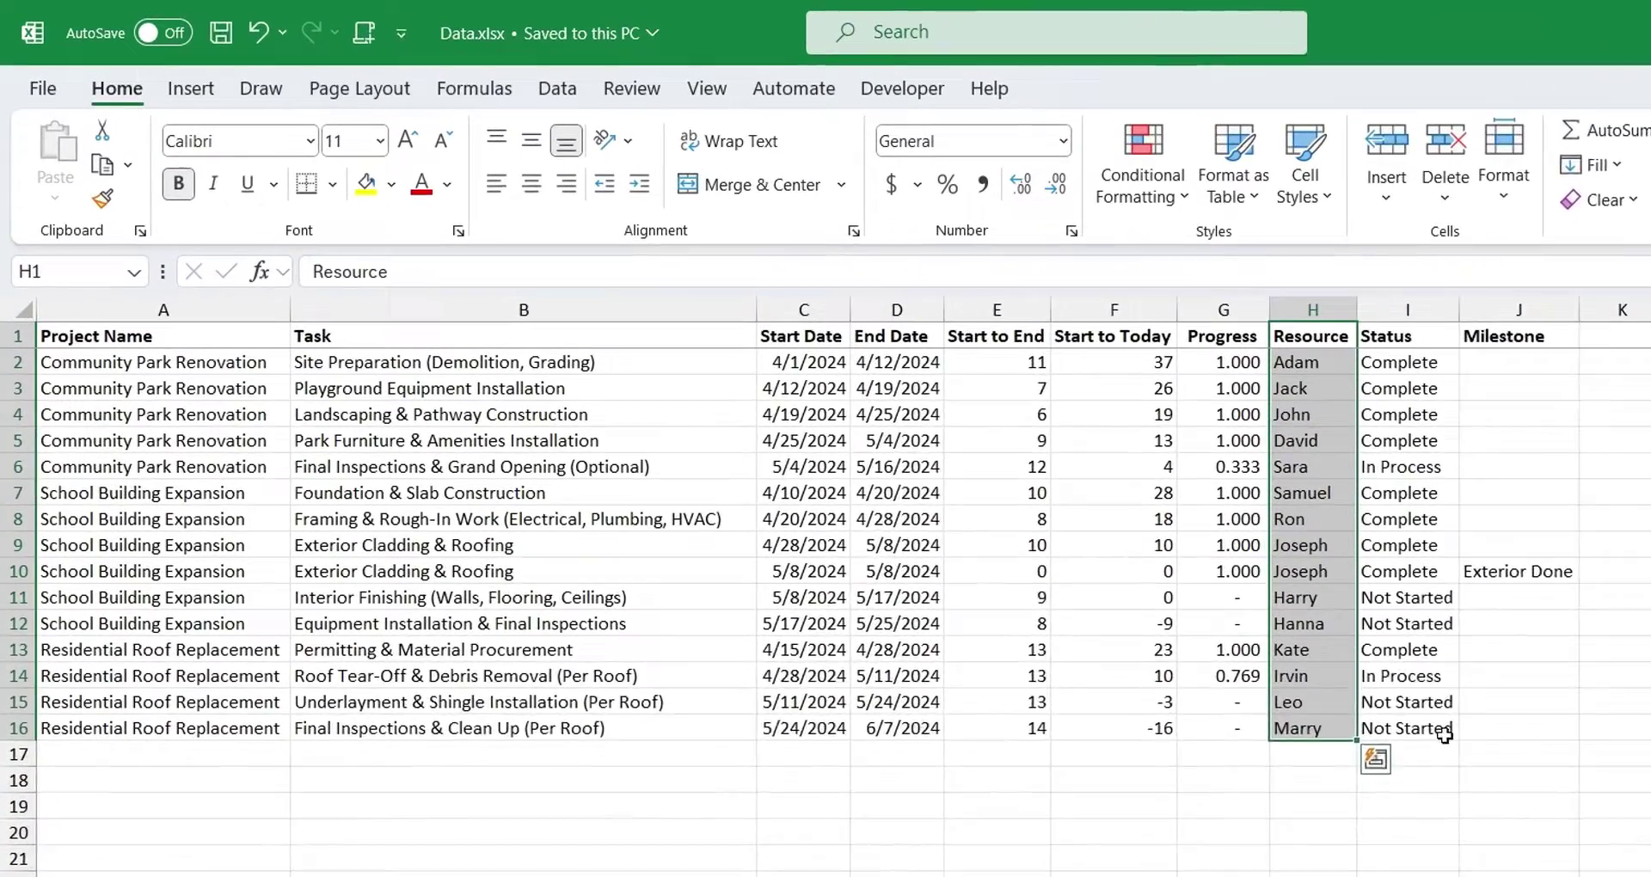
left_click_drag(1415, 338, 1428, 541)
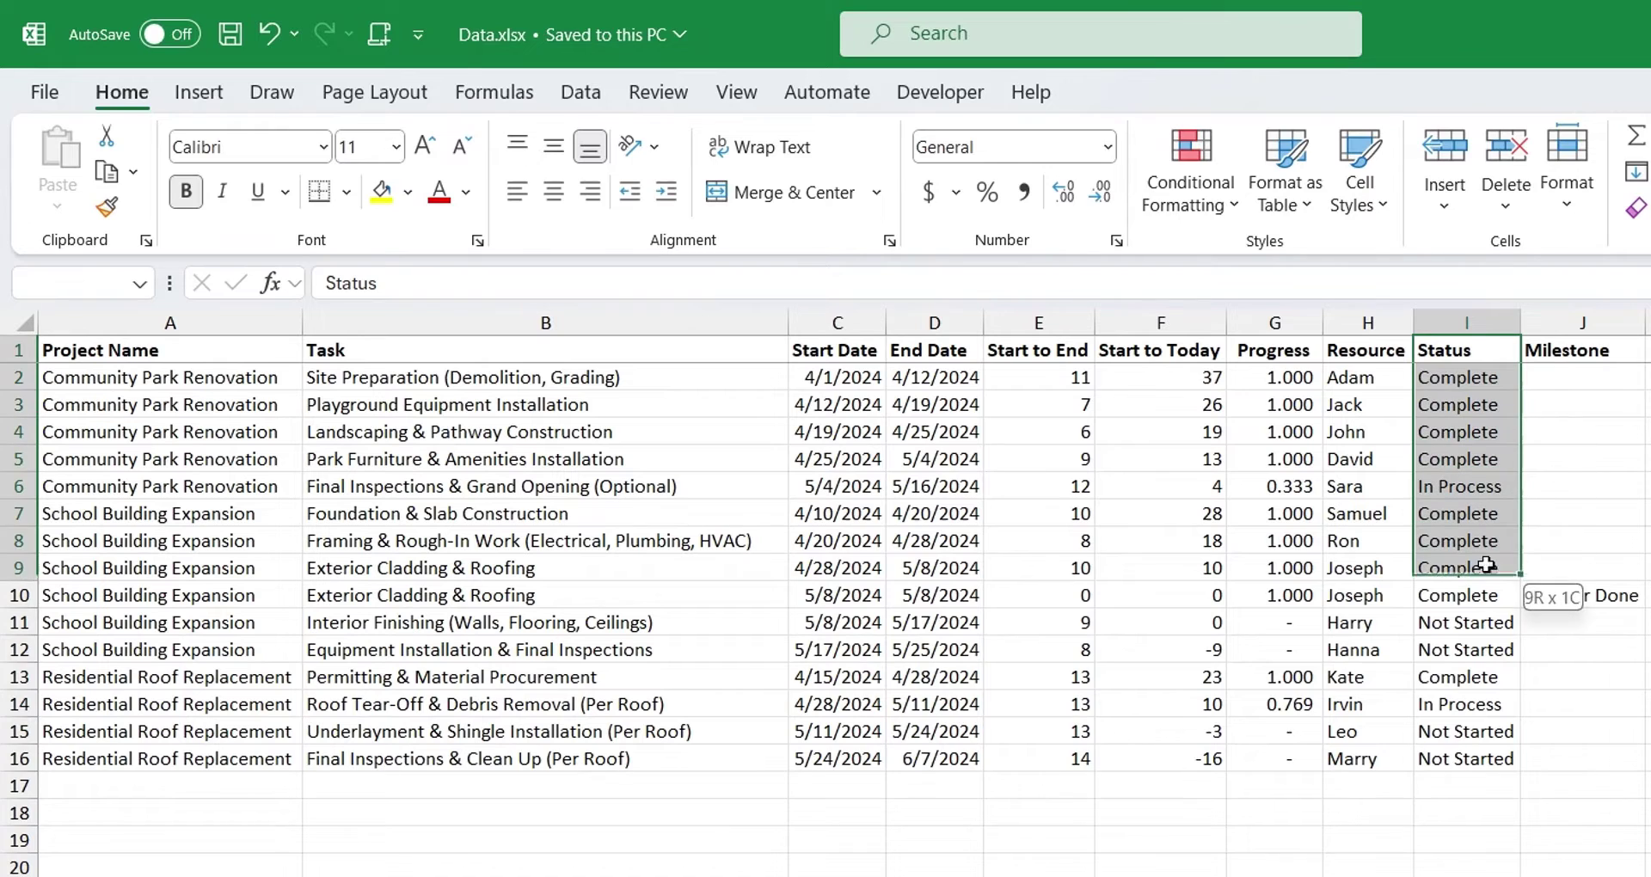
left_click_drag(1486, 564, 1459, 764)
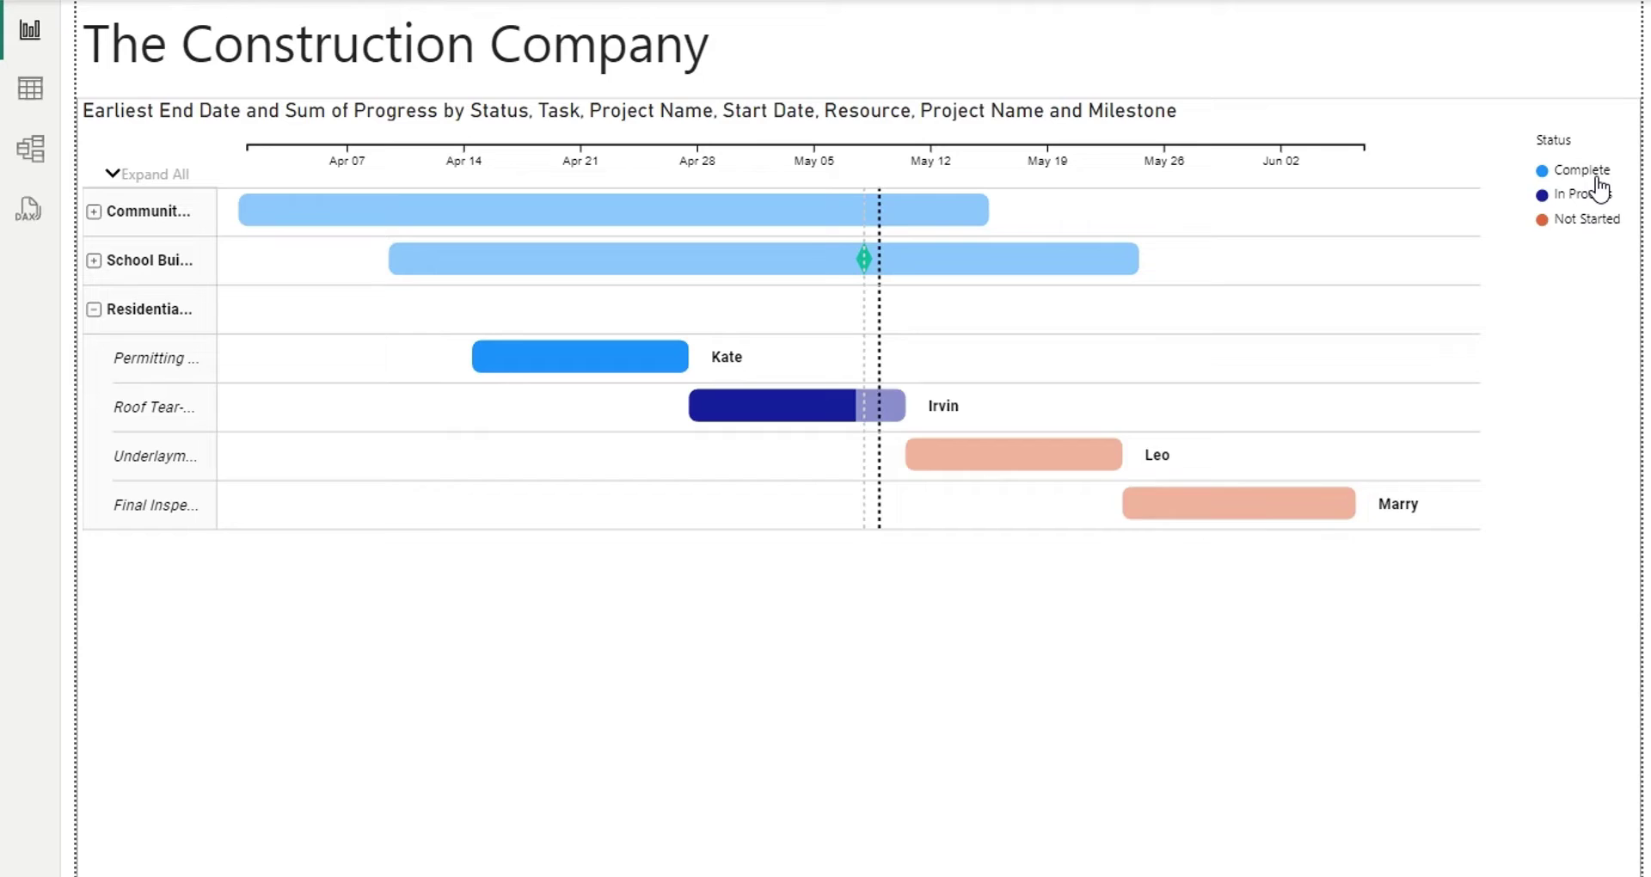
left_click(1596, 179)
left_click(1597, 194)
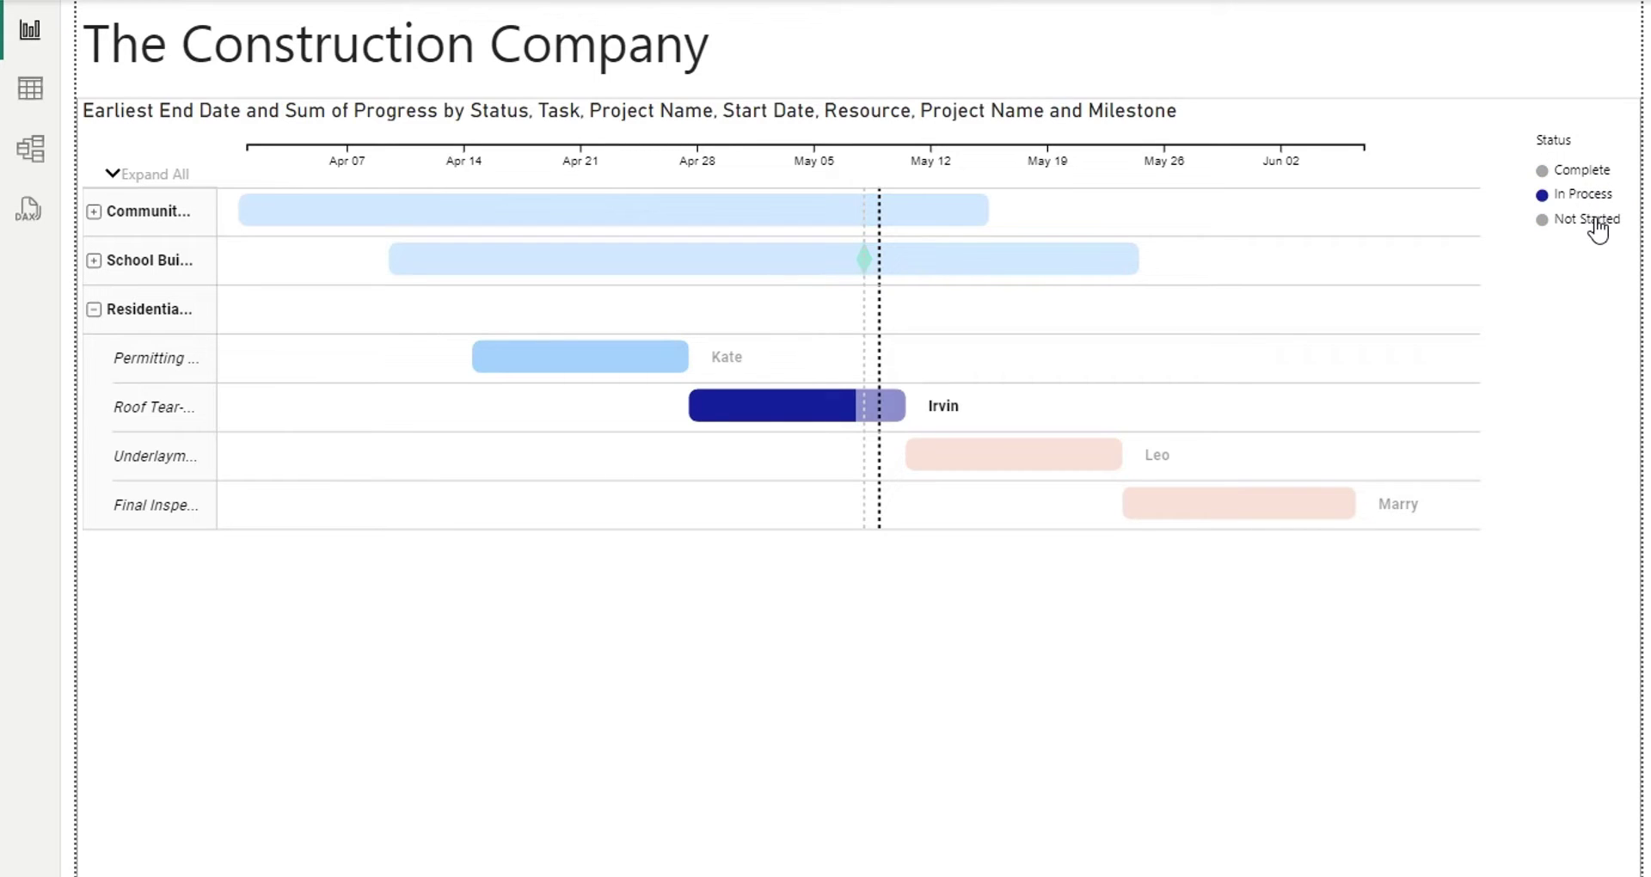
left_click(1597, 219)
left_click(1595, 171)
left_click(1596, 195)
left_click(1598, 221)
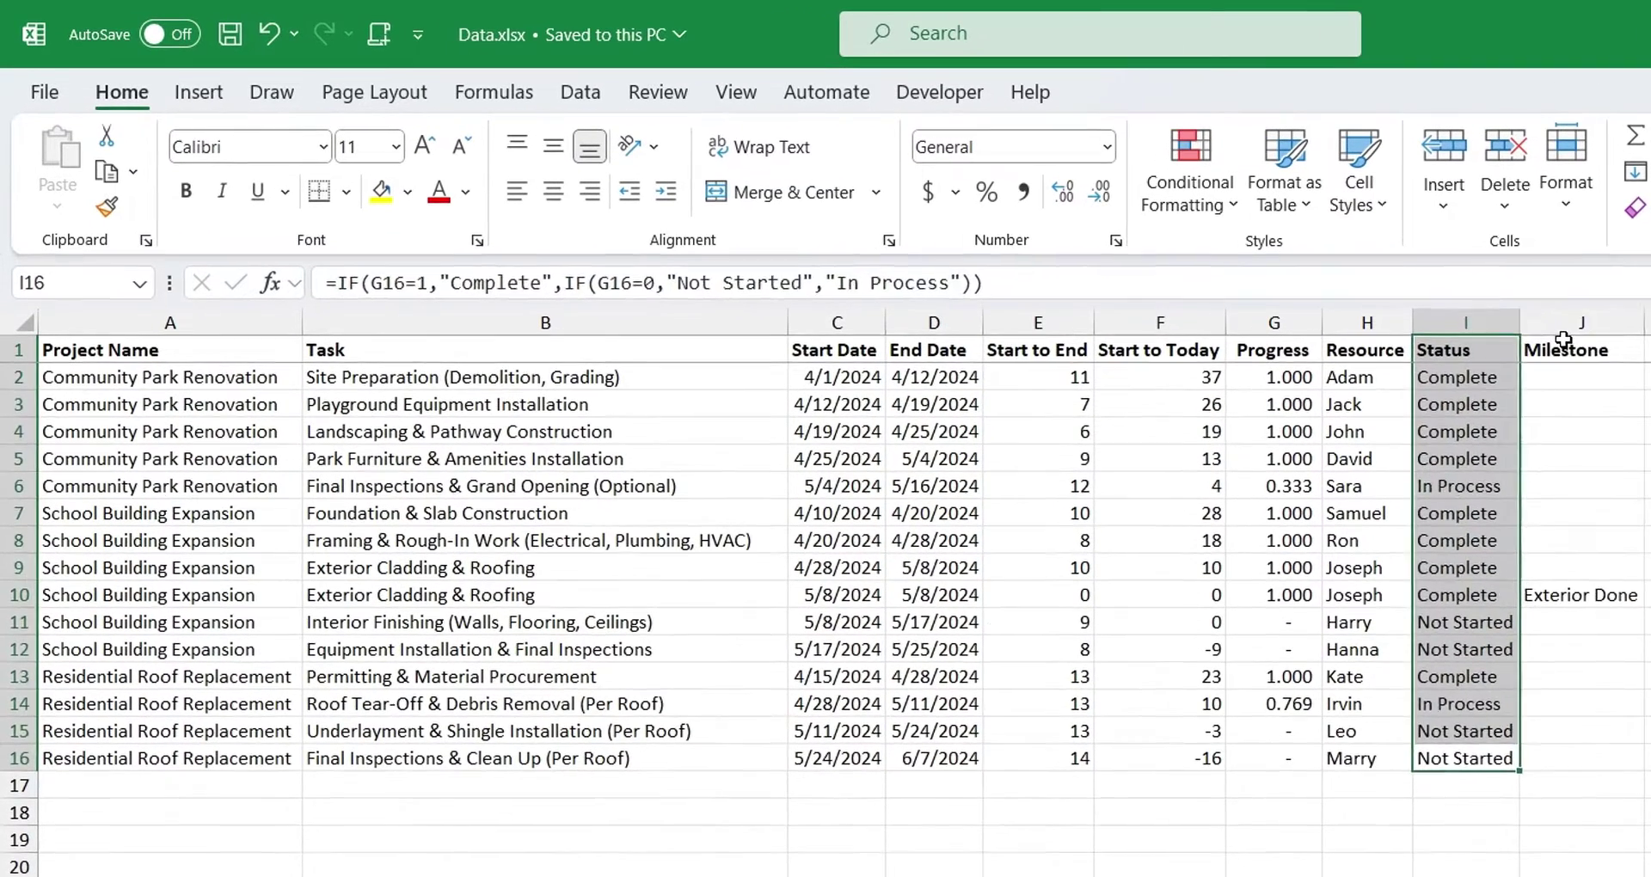
Step: Highlight the Milestone column, trace row 10 to its task, and select the Exterior Done cell
mouse_move(1582, 350)
left_mouse_down()
mouse_move(1547, 697)
mouse_move(1578, 753)
left_mouse_up()
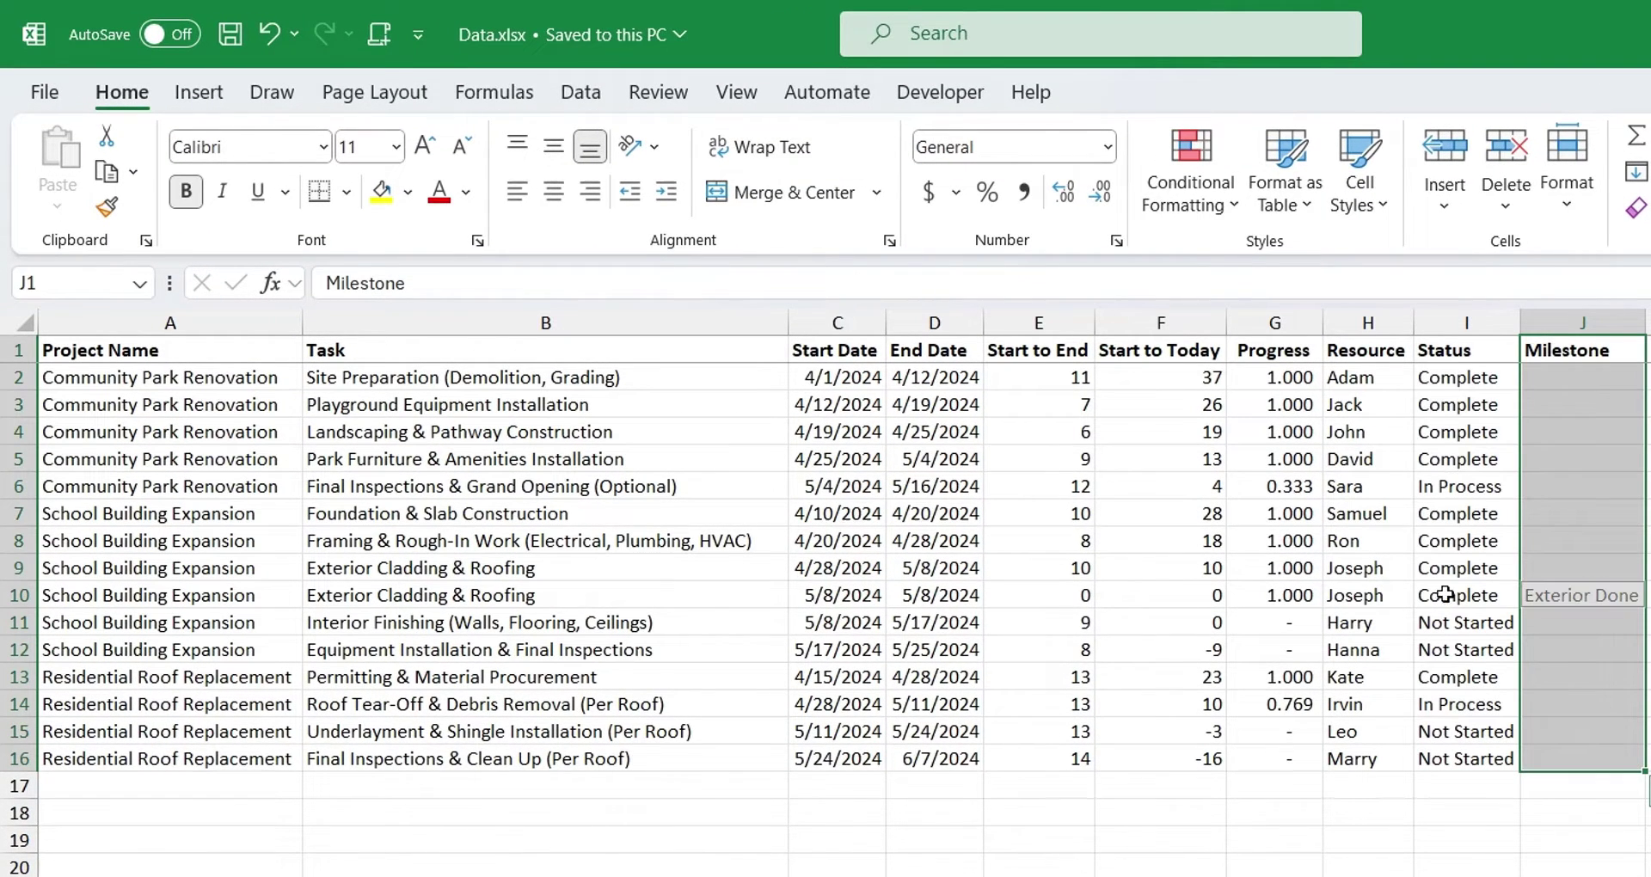
mouse_move(1444, 595)
left_mouse_down()
mouse_move(83, 594)
mouse_move(129, 574)
left_mouse_up()
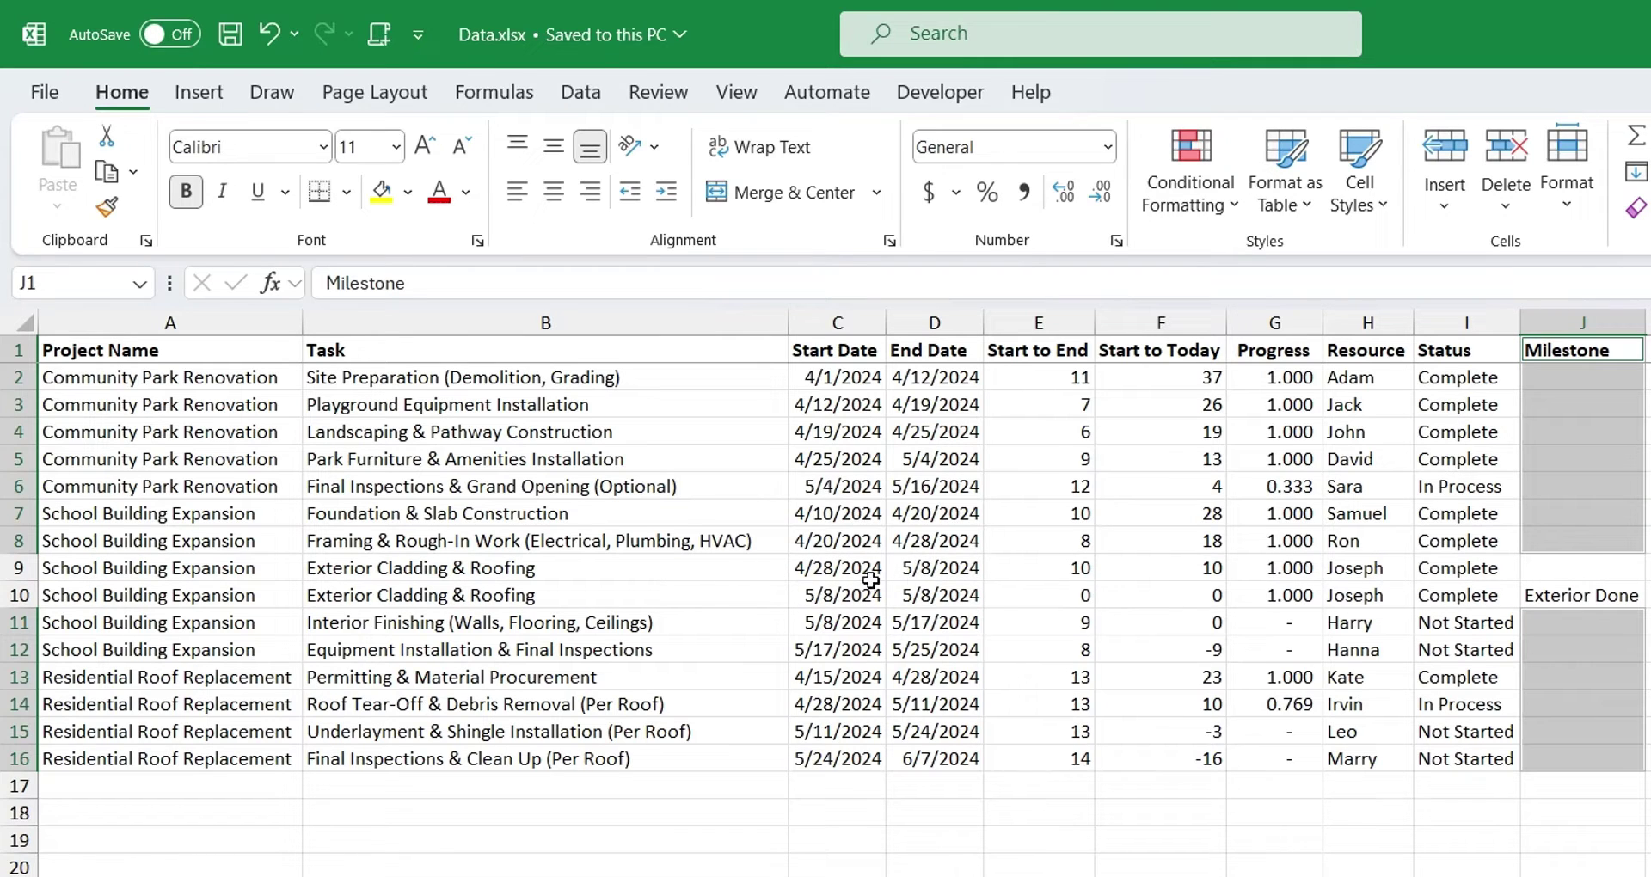
left_click(1596, 599)
key("ctrl+Down")
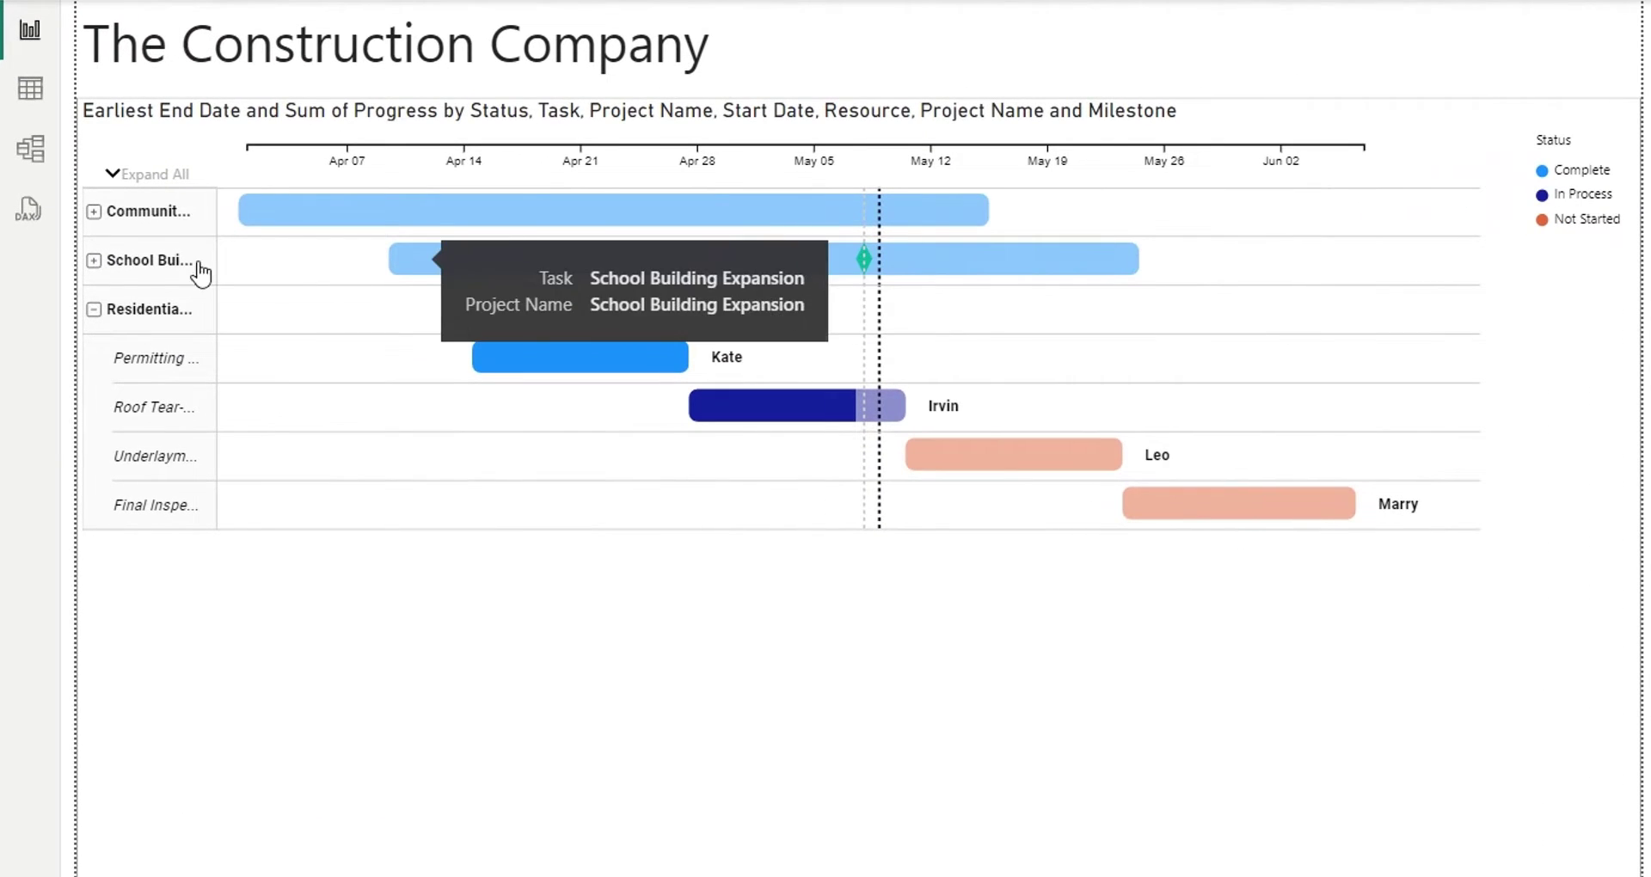
Step: Collapse Residential Roof Replacement and expand School Building Expansion to show its milestone diamond
left_click(96, 308)
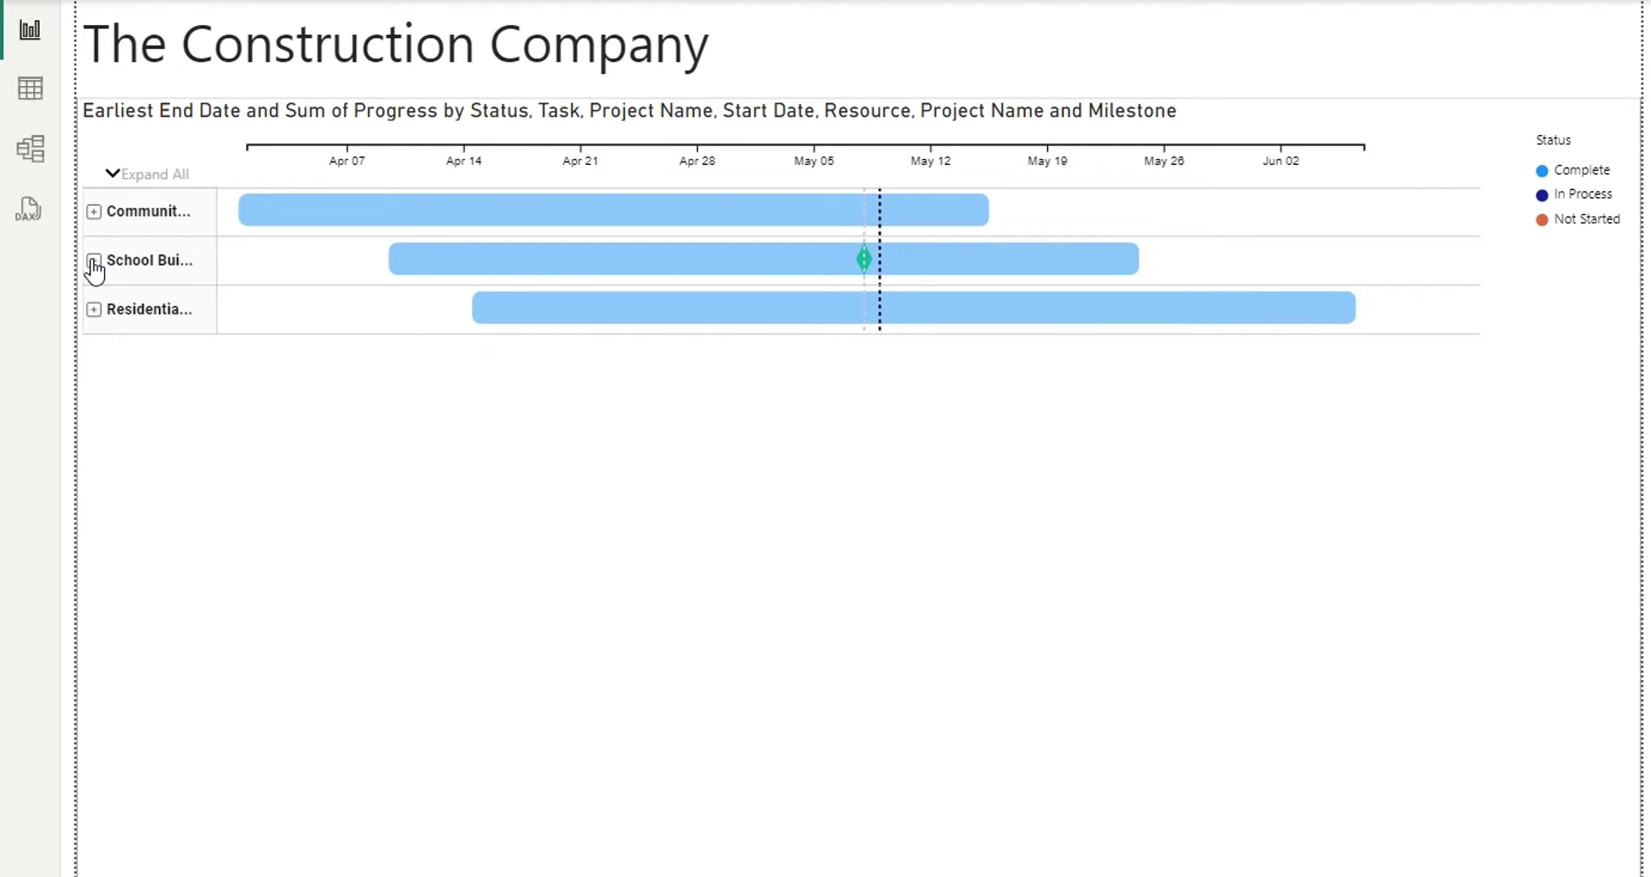
left_click(93, 260)
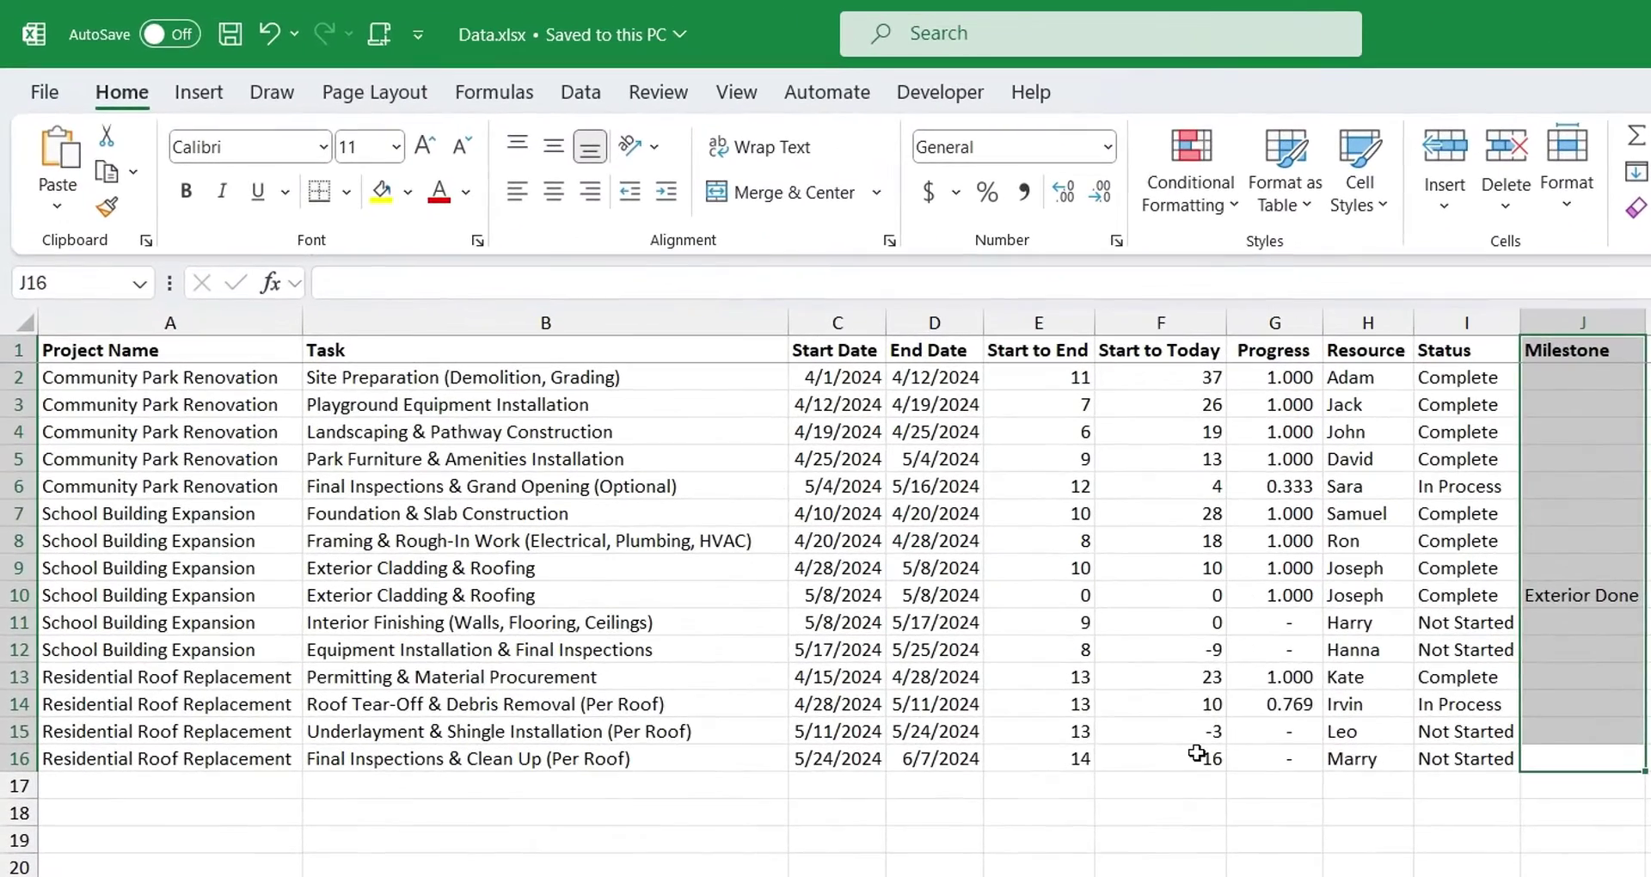
left_click_drag(894, 577, 777, 347)
left_click_drag(1021, 455, 1039, 350)
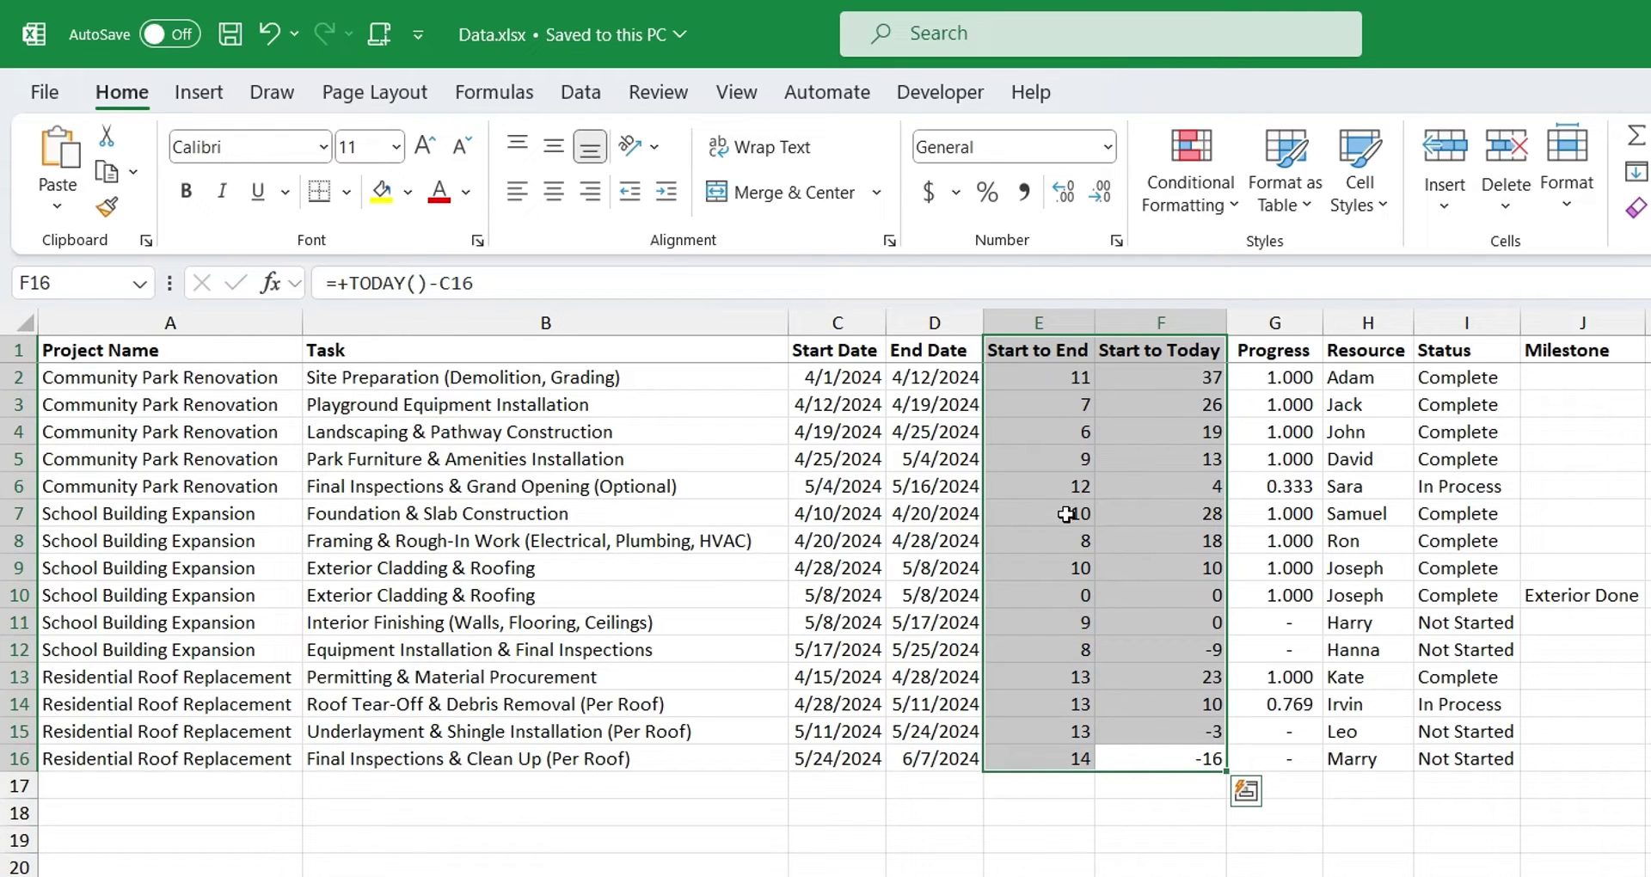
left_click(1057, 379)
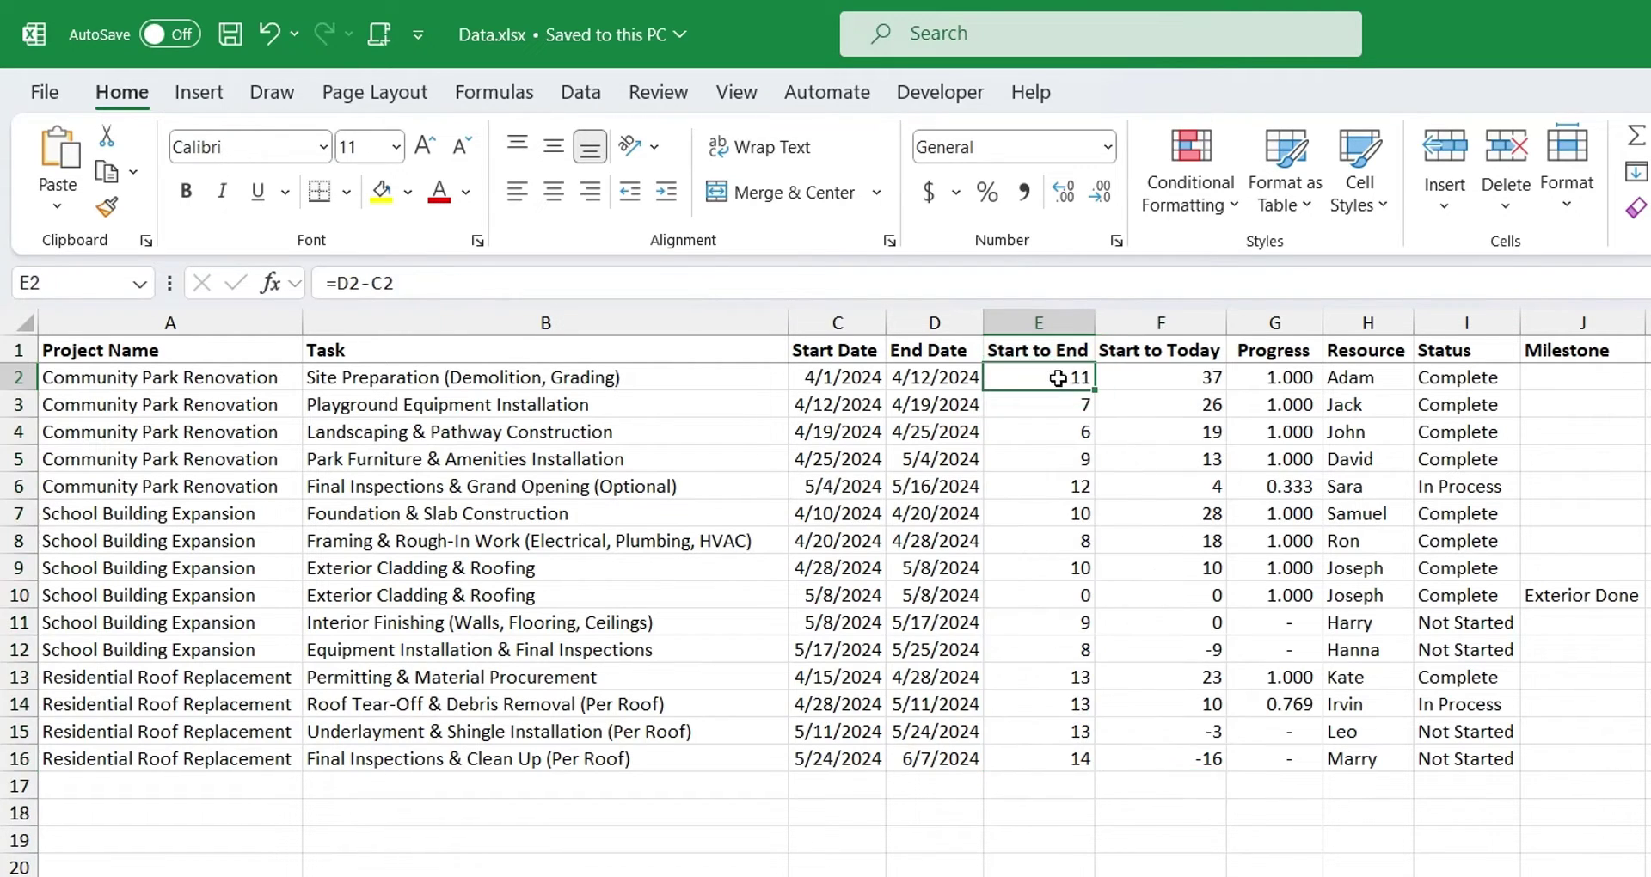
left_click(350, 283)
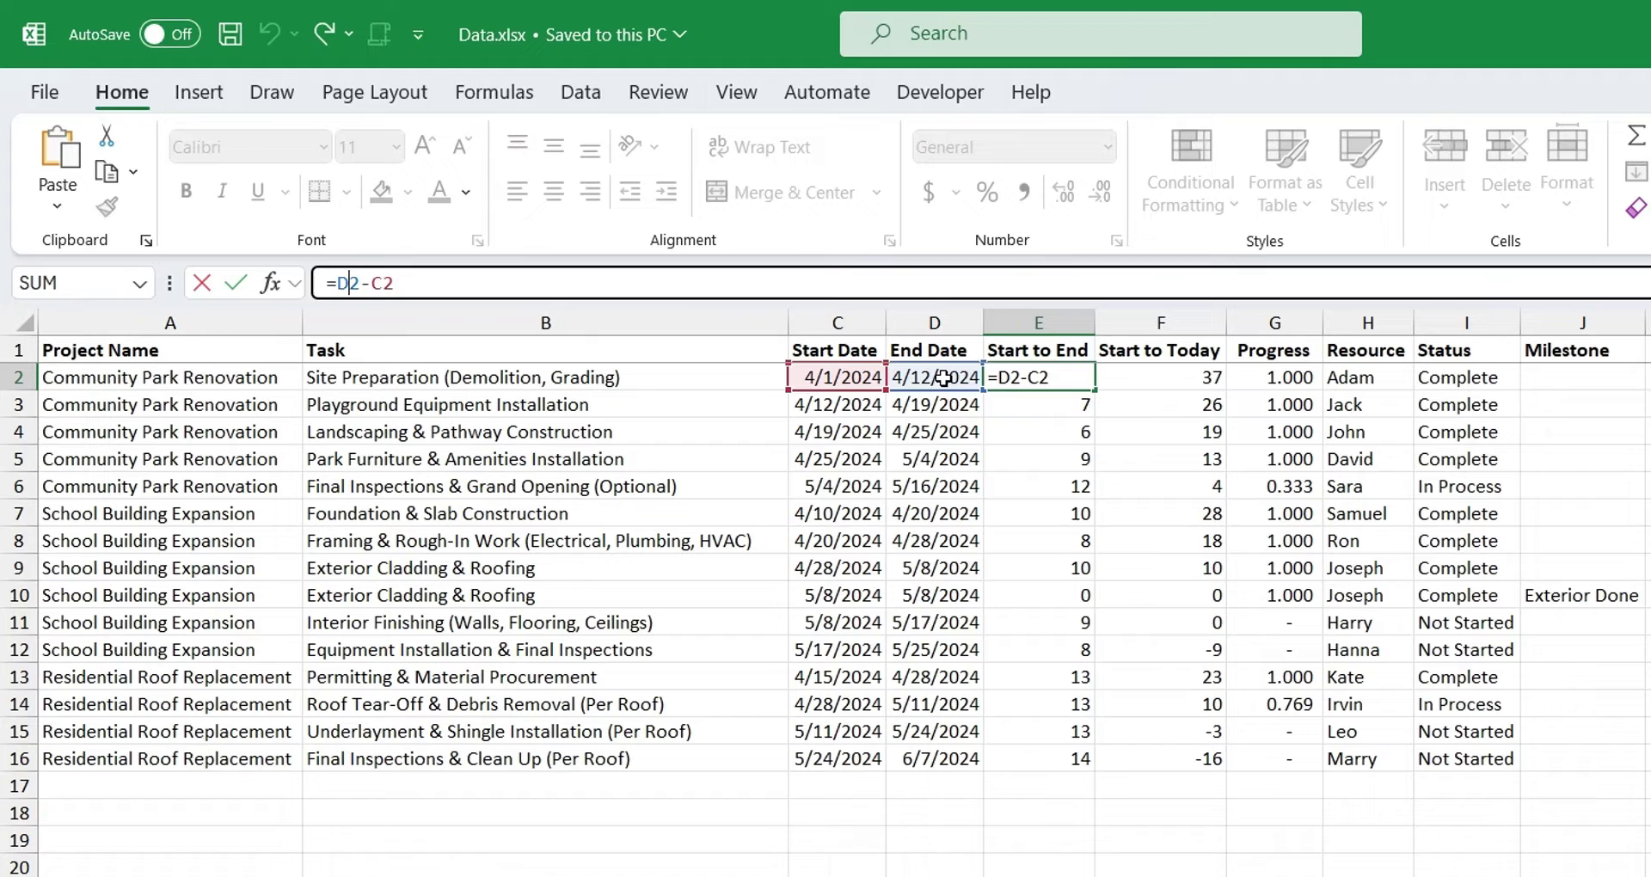
key("Escape")
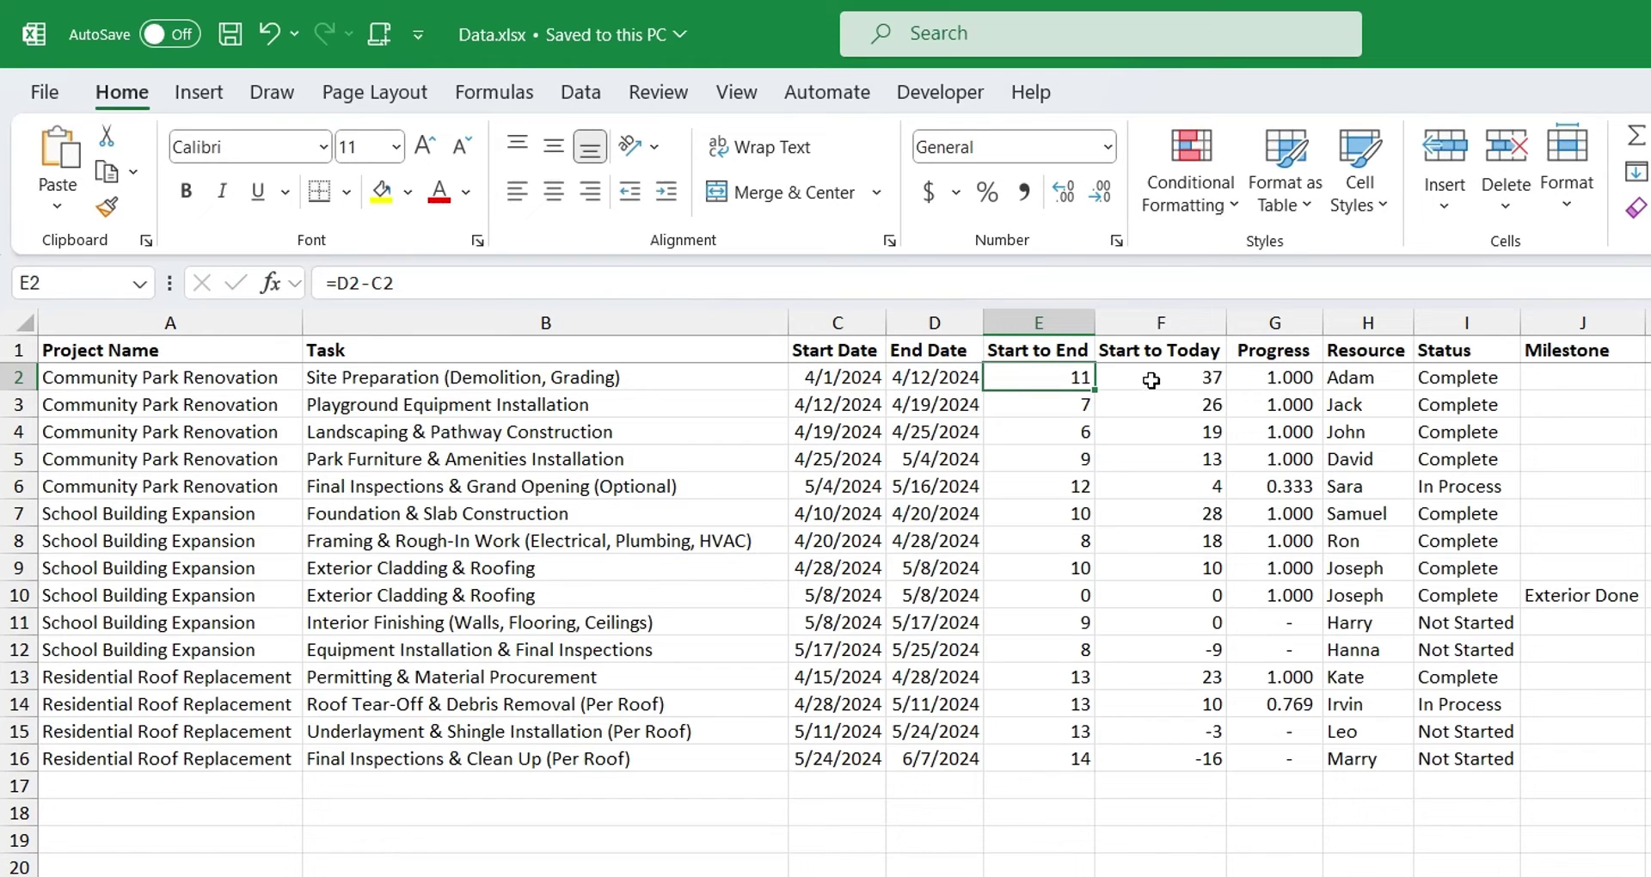
left_click(1152, 380)
double_click(1152, 380)
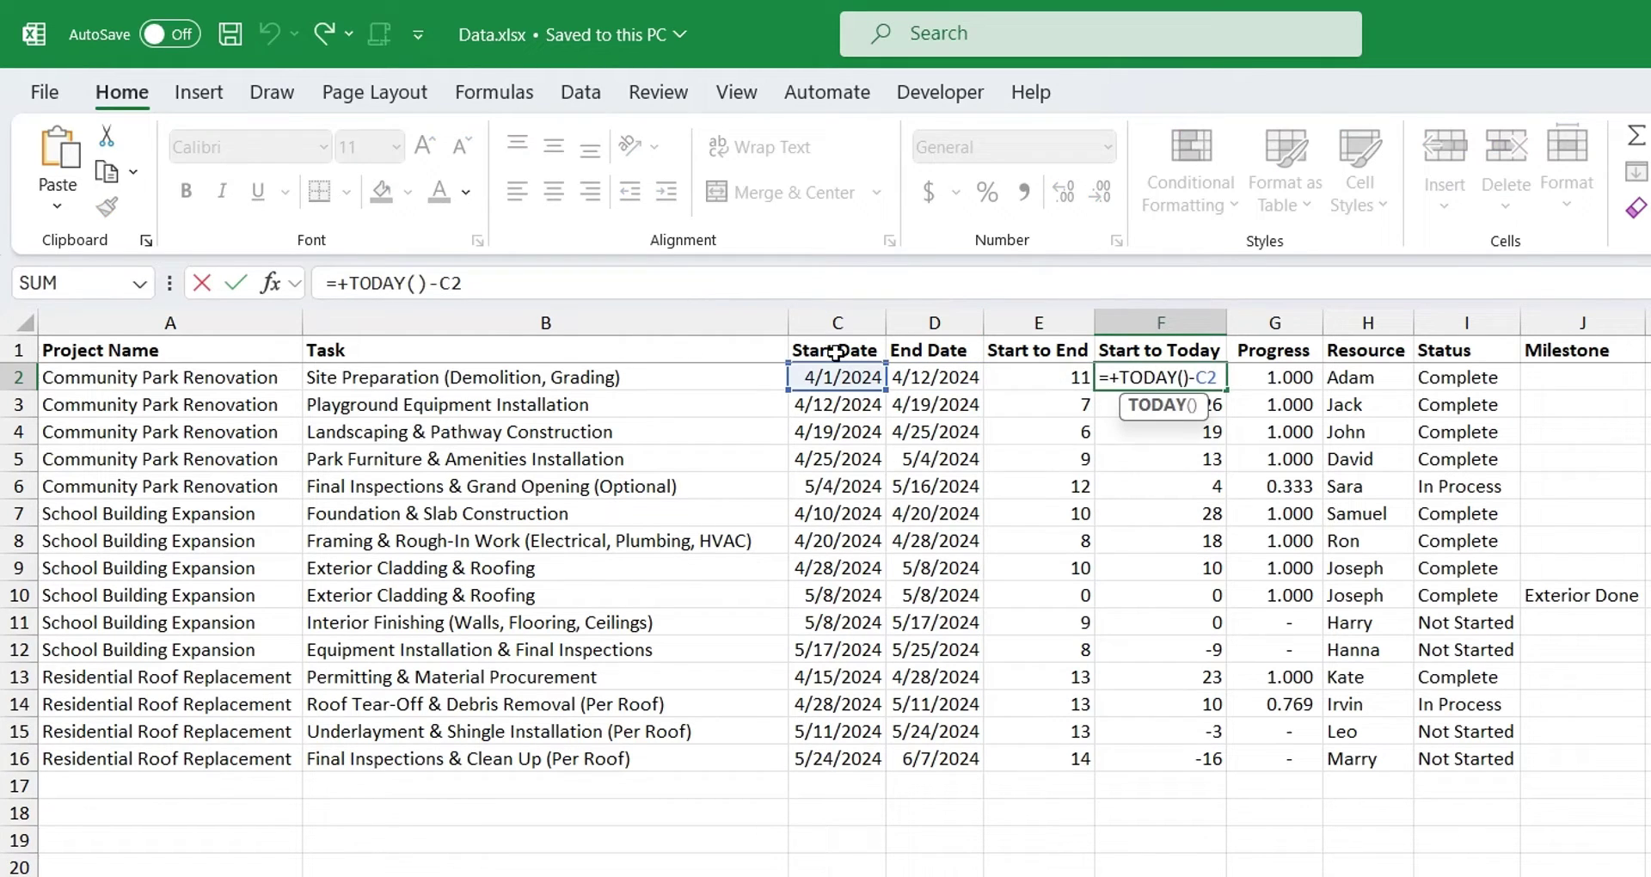
key("Escape")
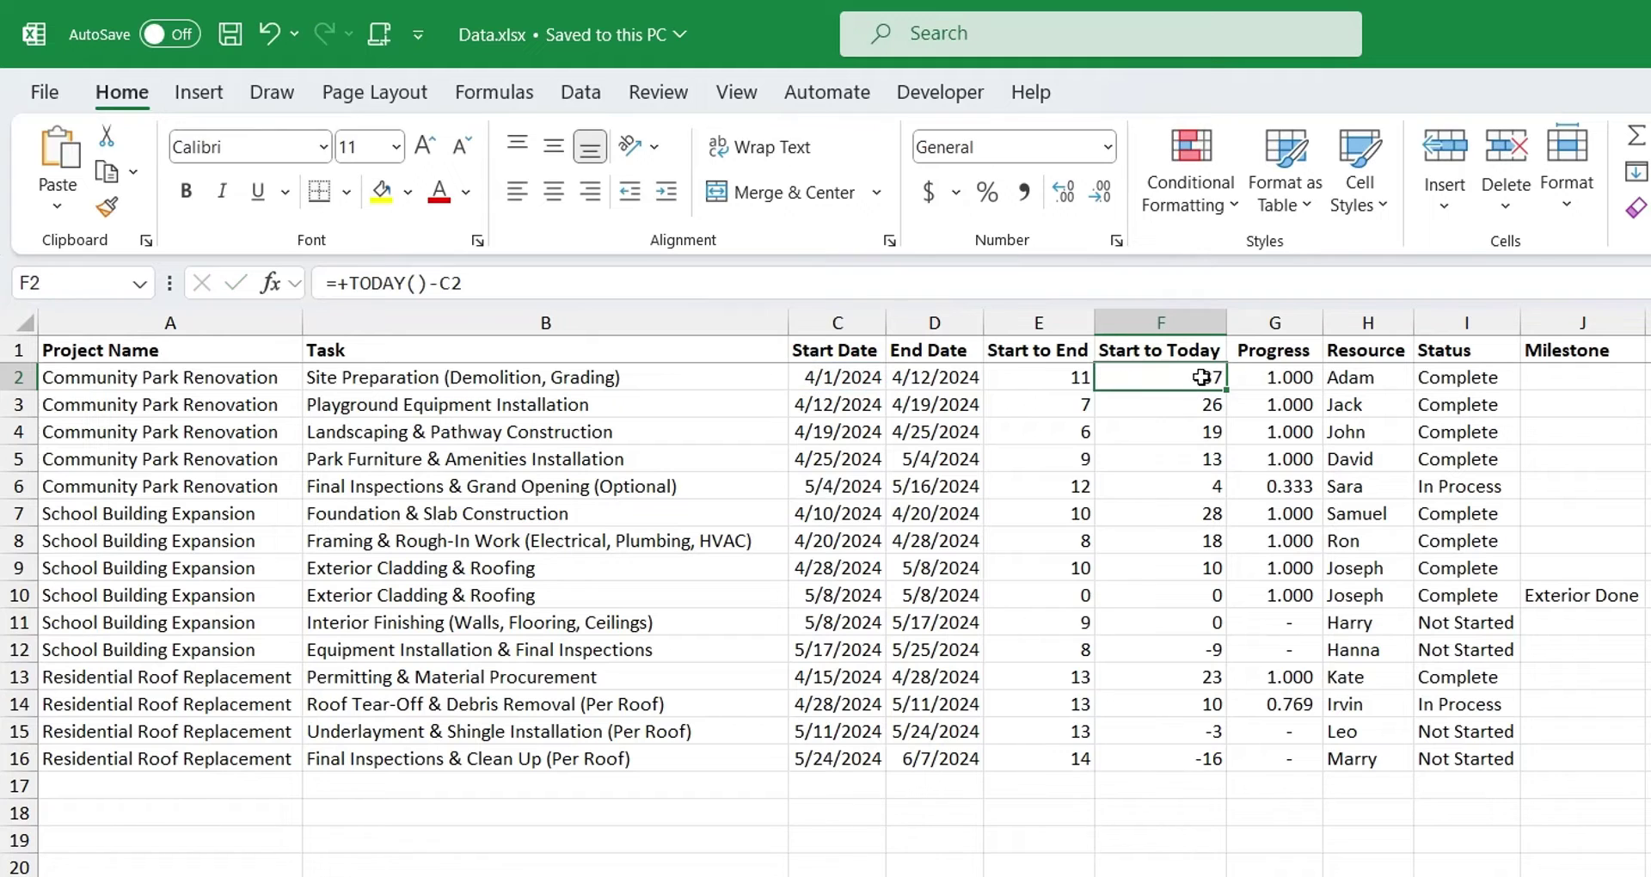
double_click(1264, 377)
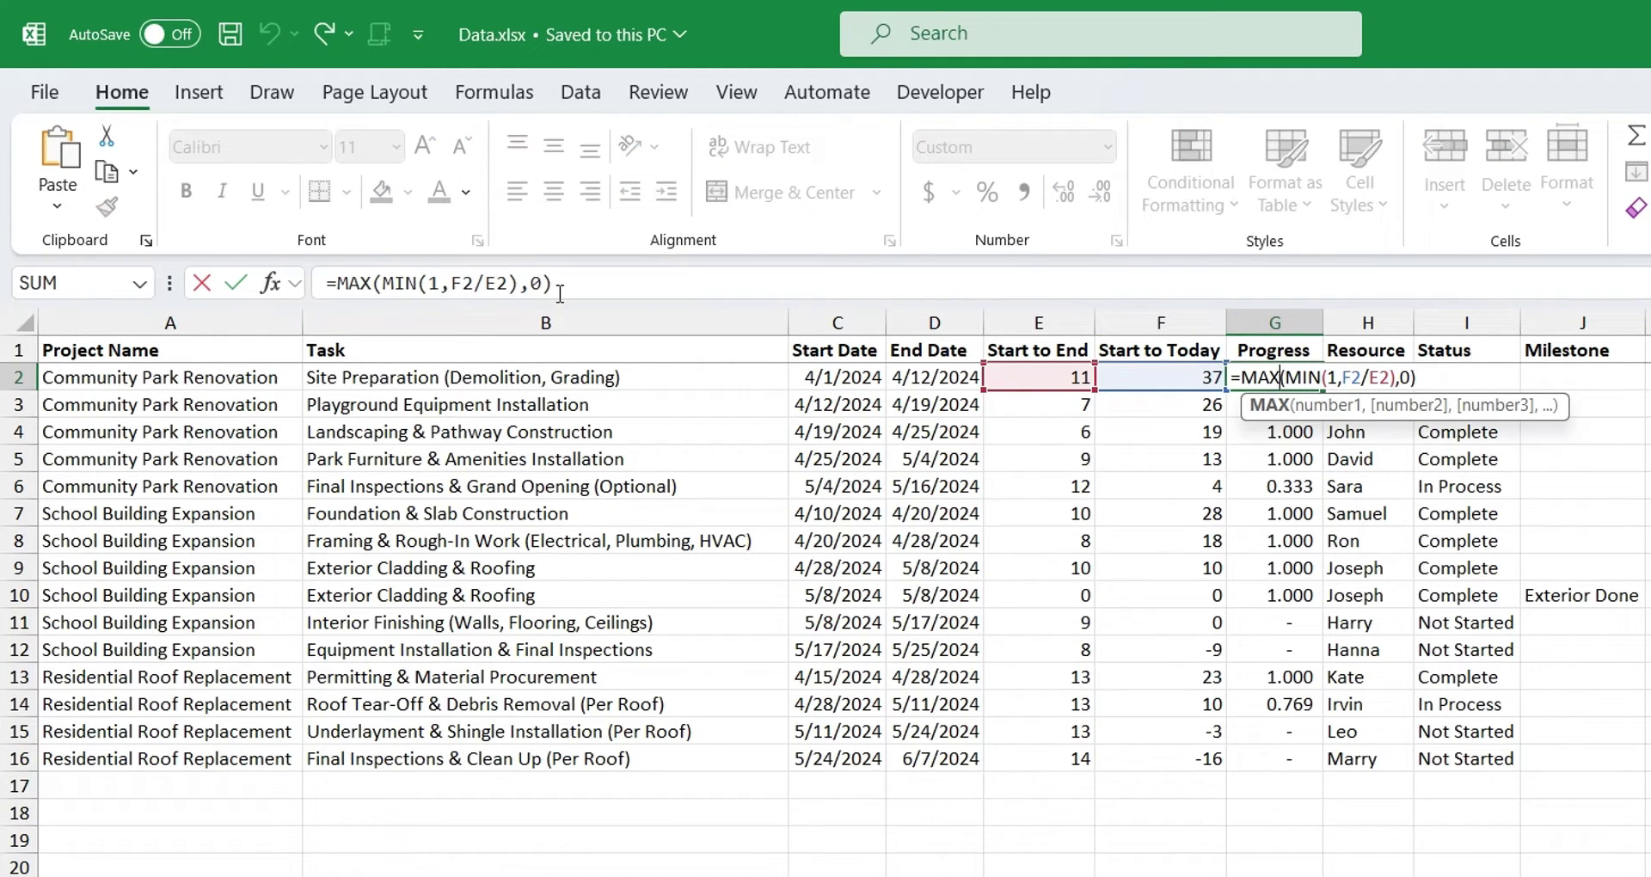
key("Escape")
key("ctrl+End")
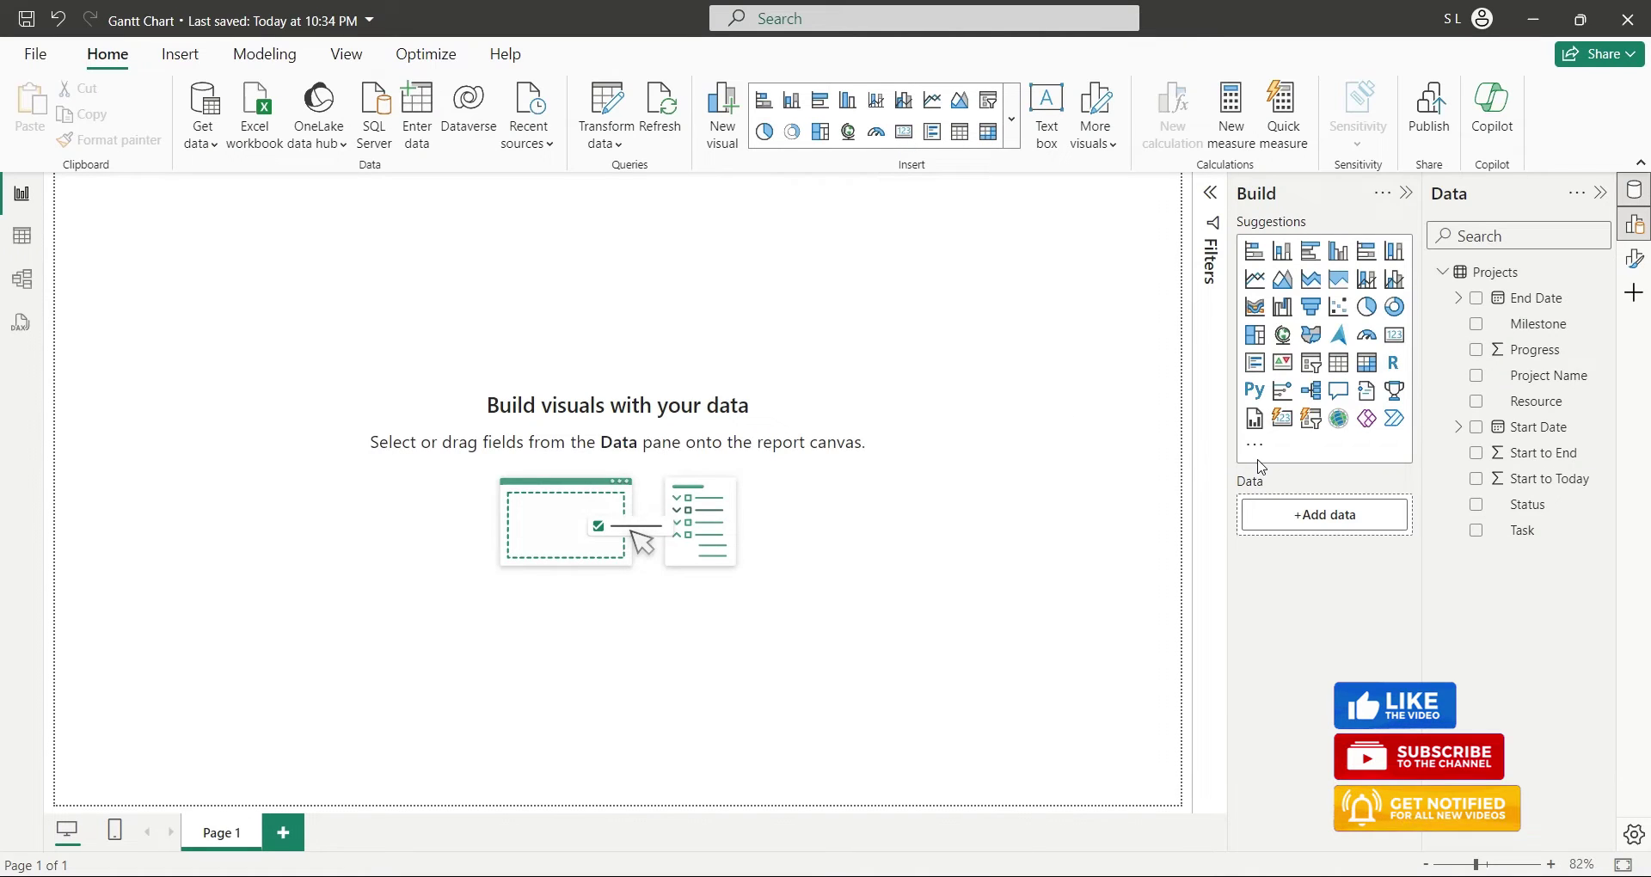
Step: Import the Gantt custom visual from its .pbiviz file, then insert an empty text box
left_click(1255, 445)
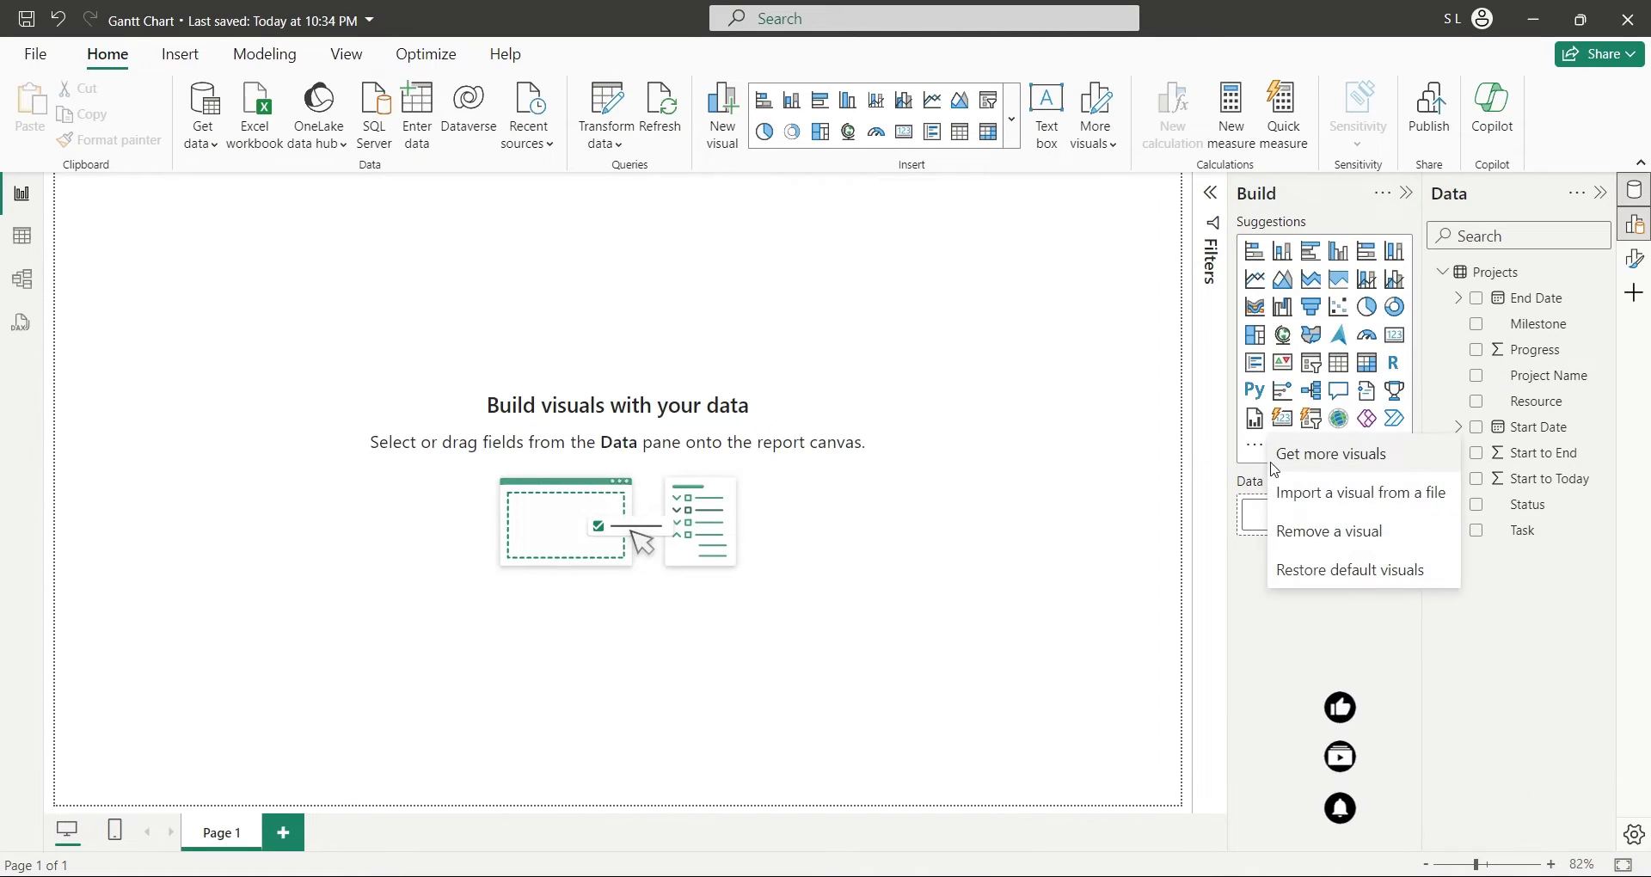
left_click(1324, 496)
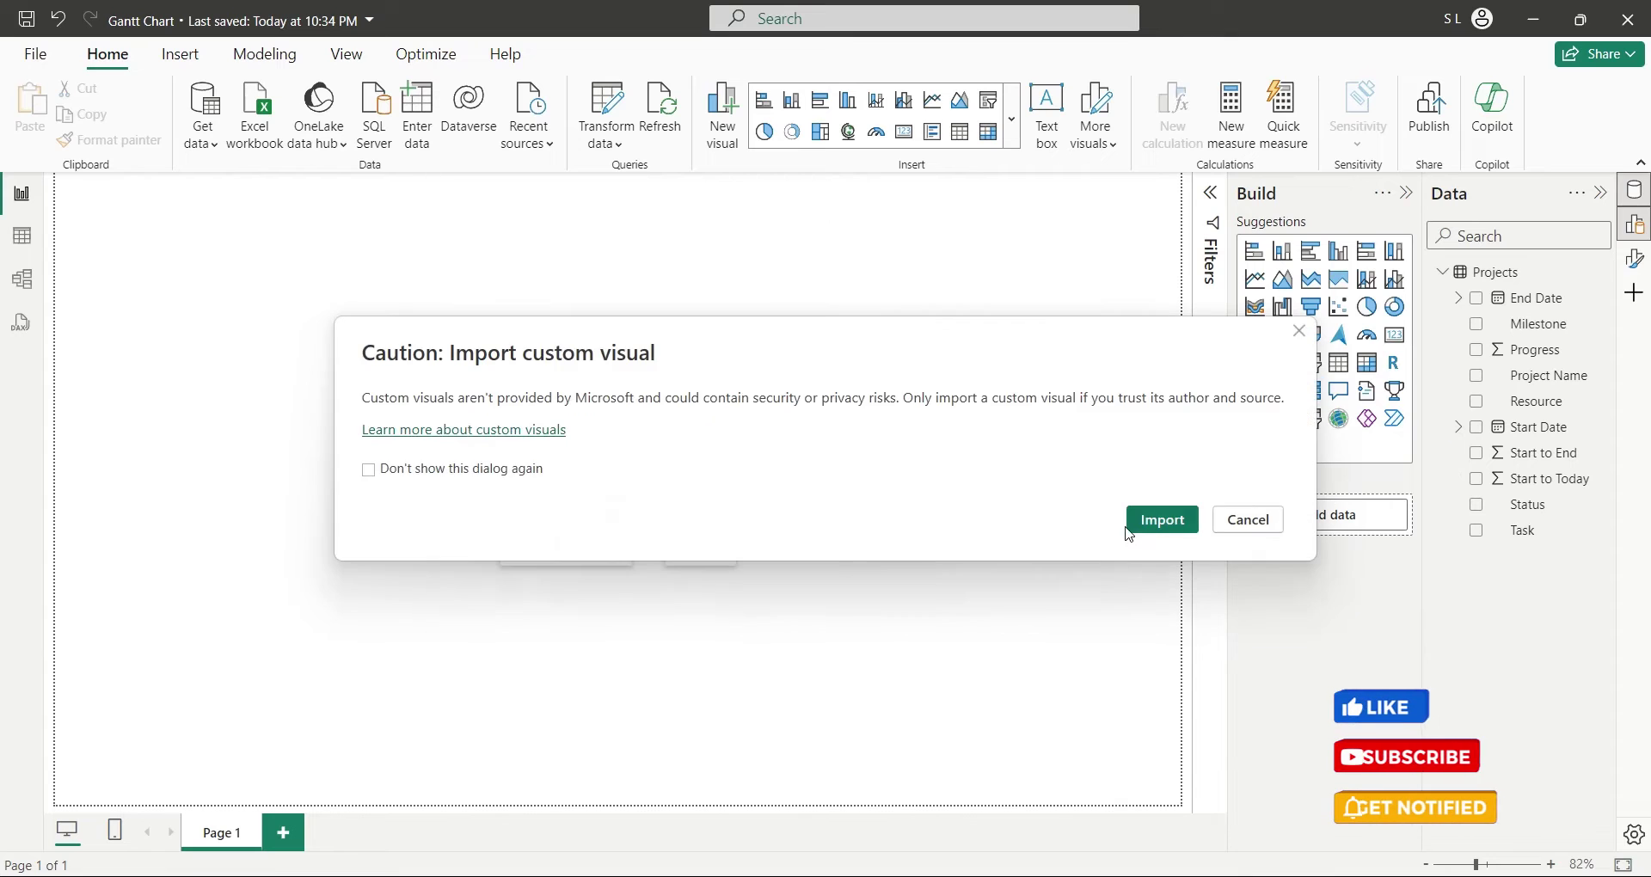
left_click(1159, 522)
scroll(679, 472, "down", 5)
left_click(679, 416)
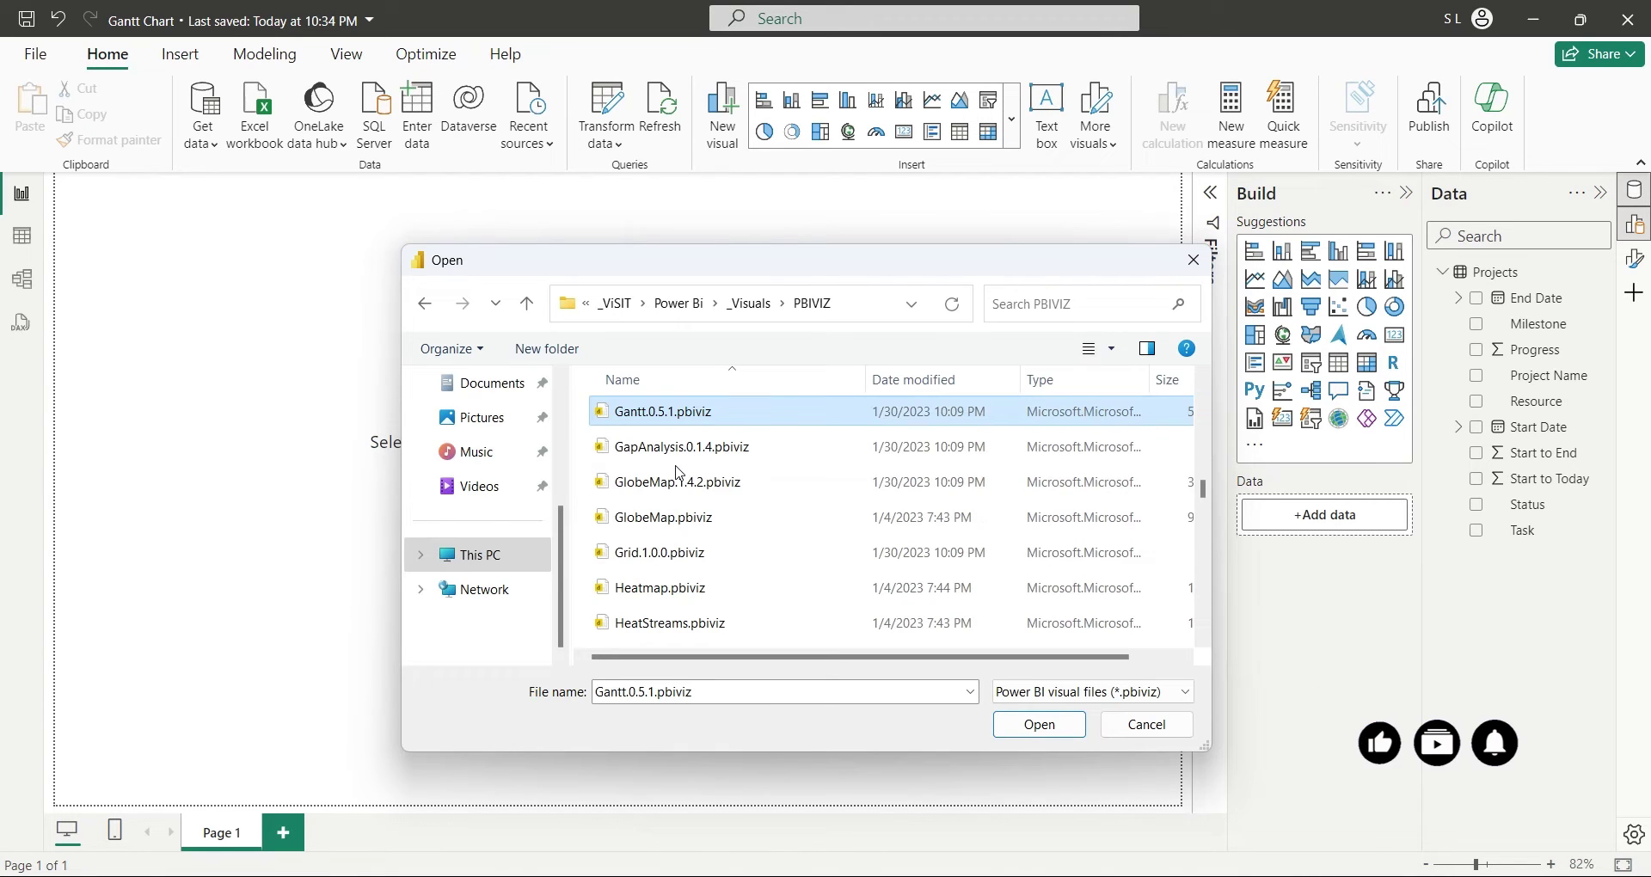
double_click(685, 416)
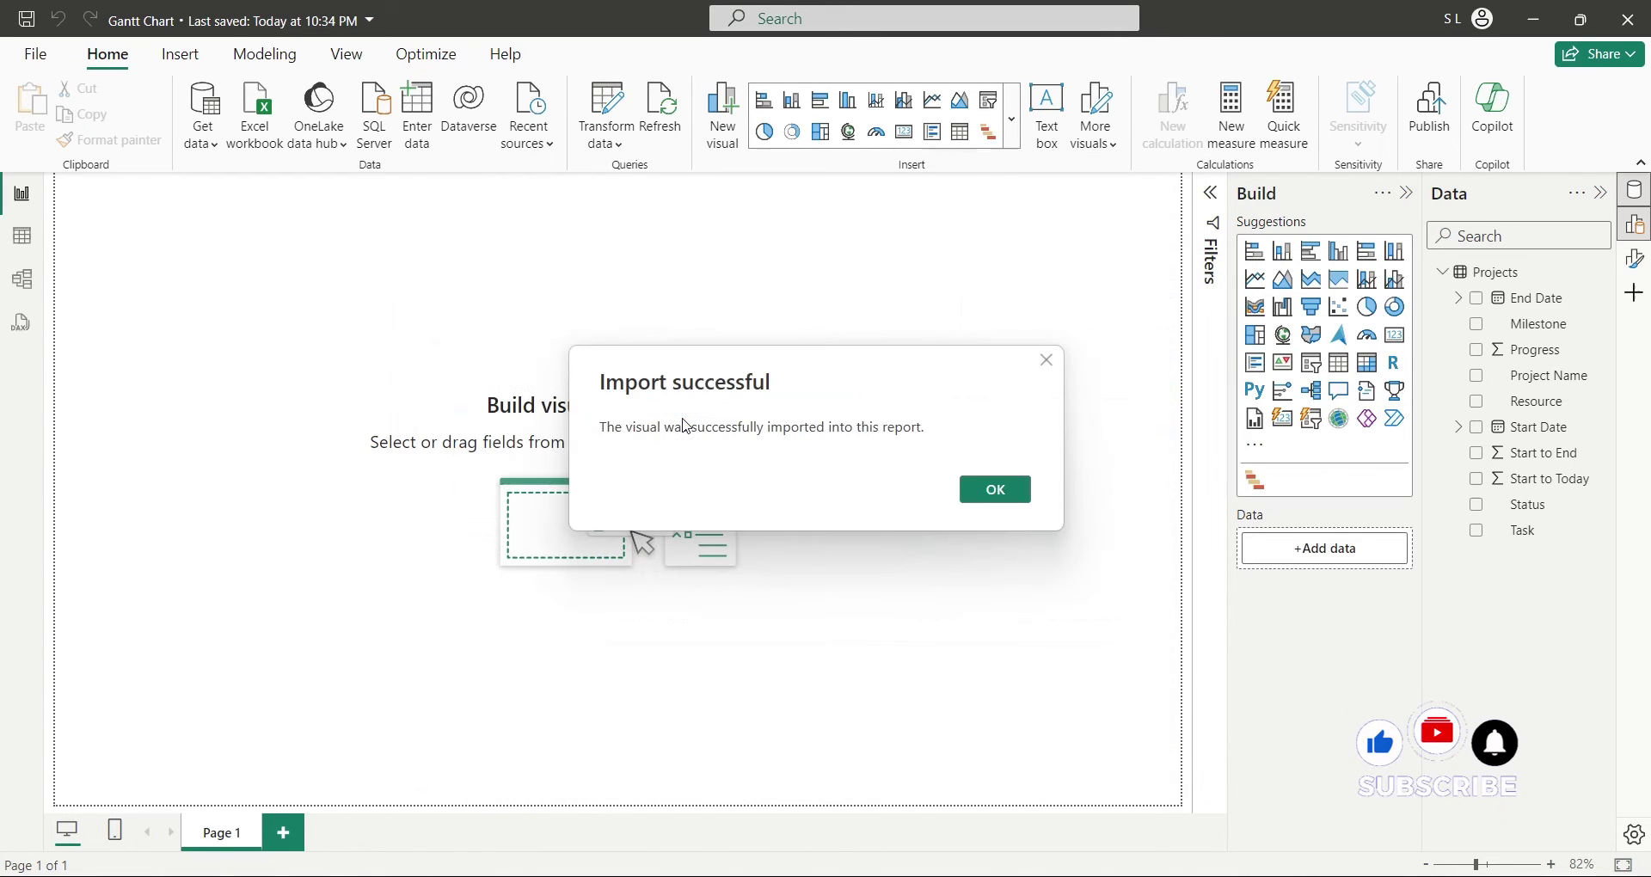
left_click(980, 490)
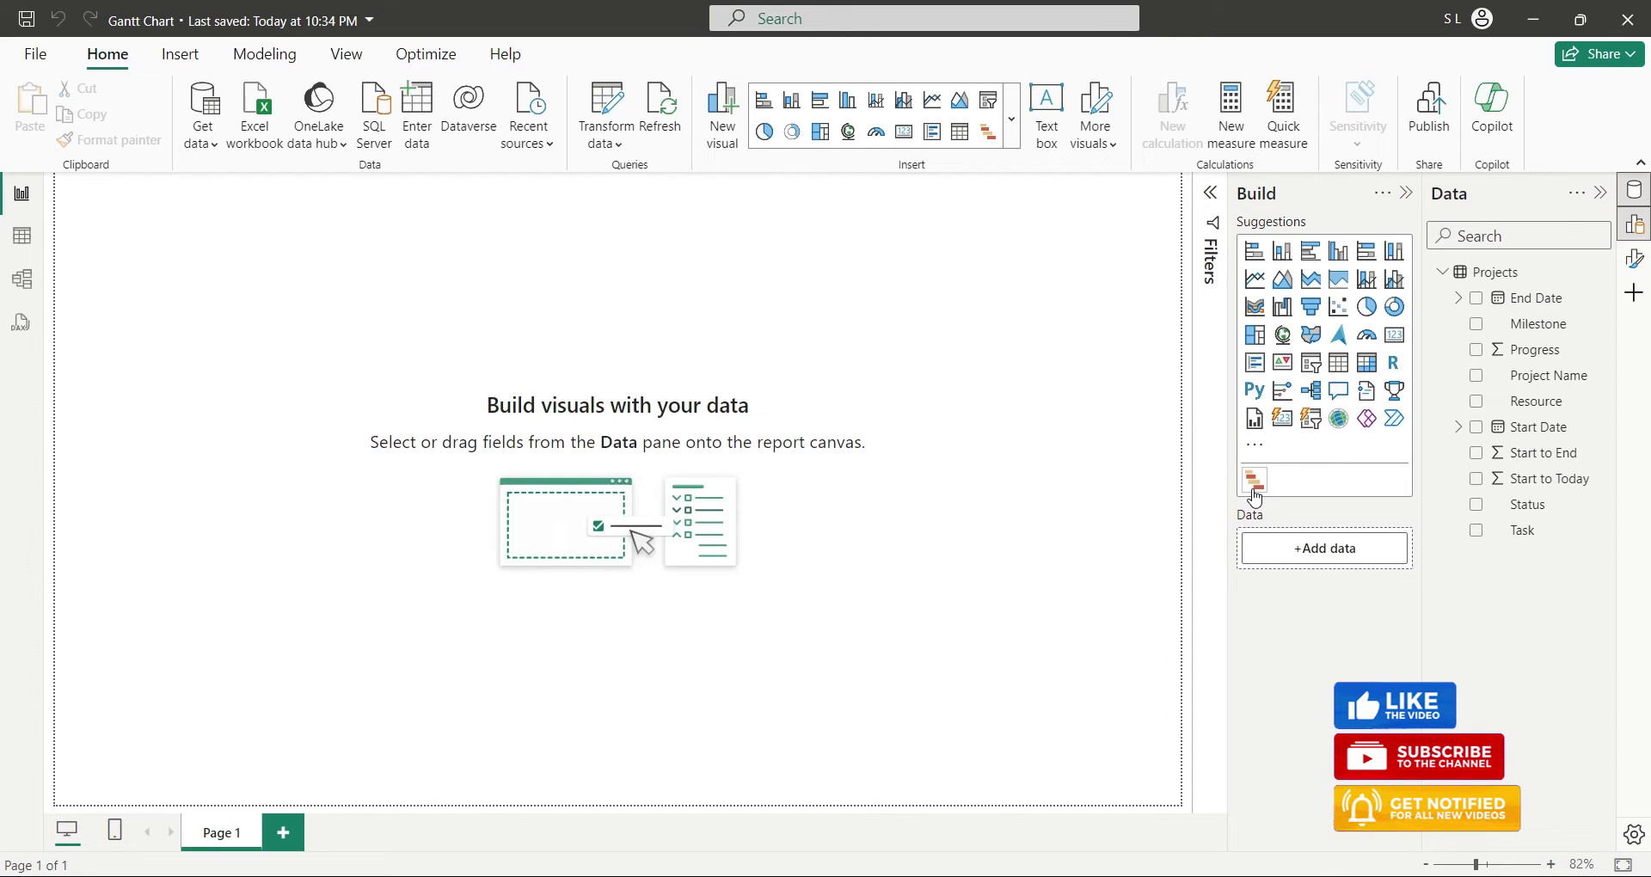
left_click(1047, 116)
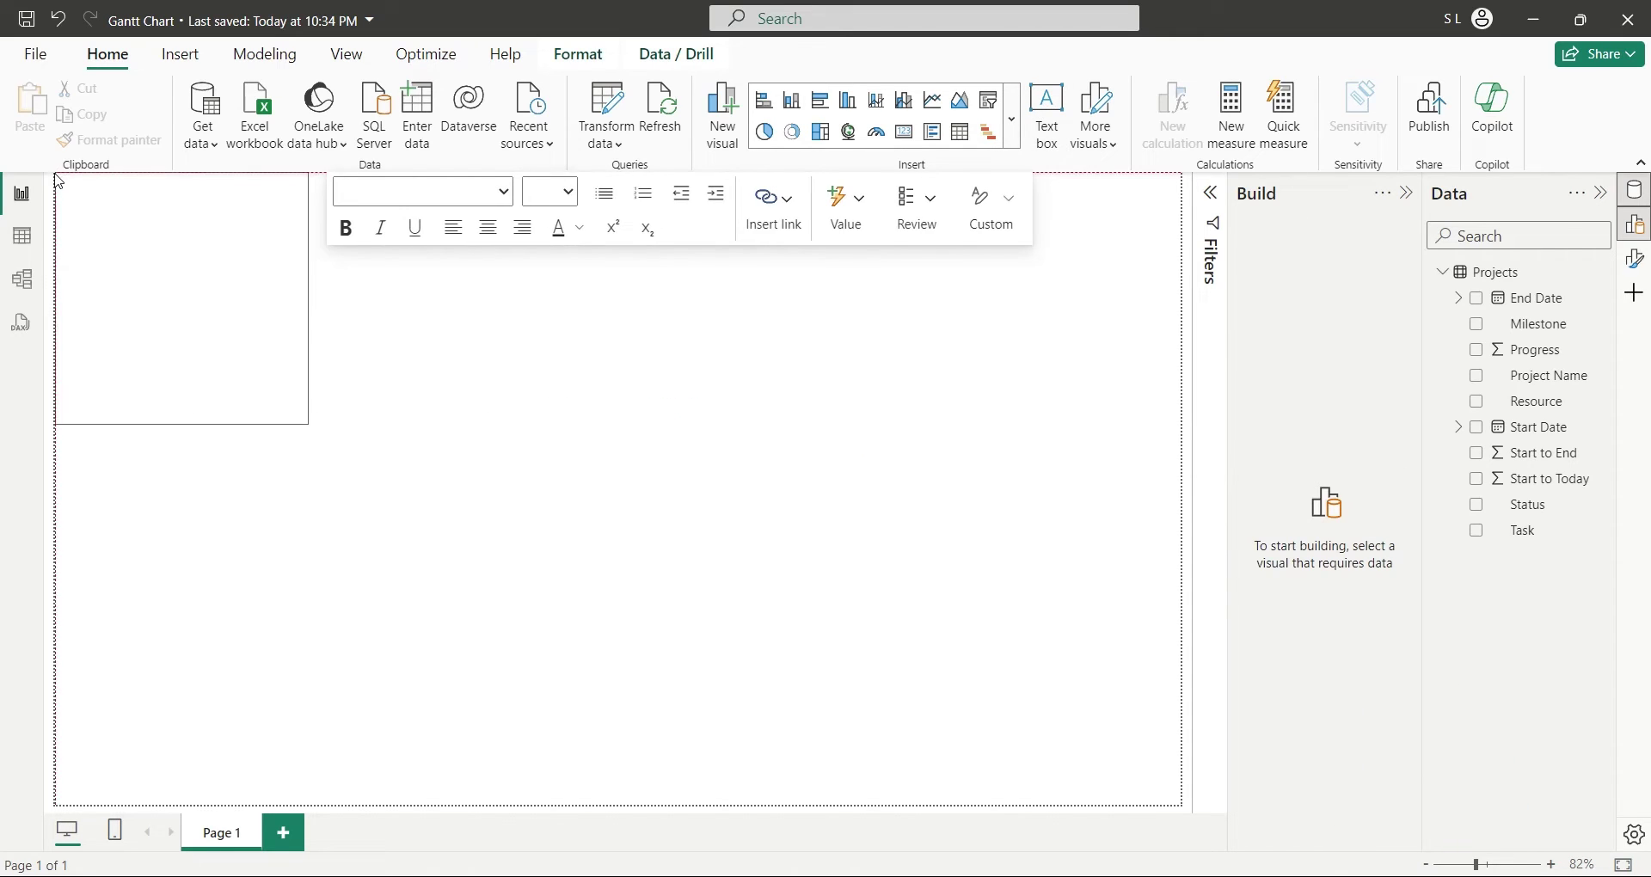
Step: Stretch the text box across the page top and title it 'The Construction Company'
left_click_drag(309, 428, 1180, 228)
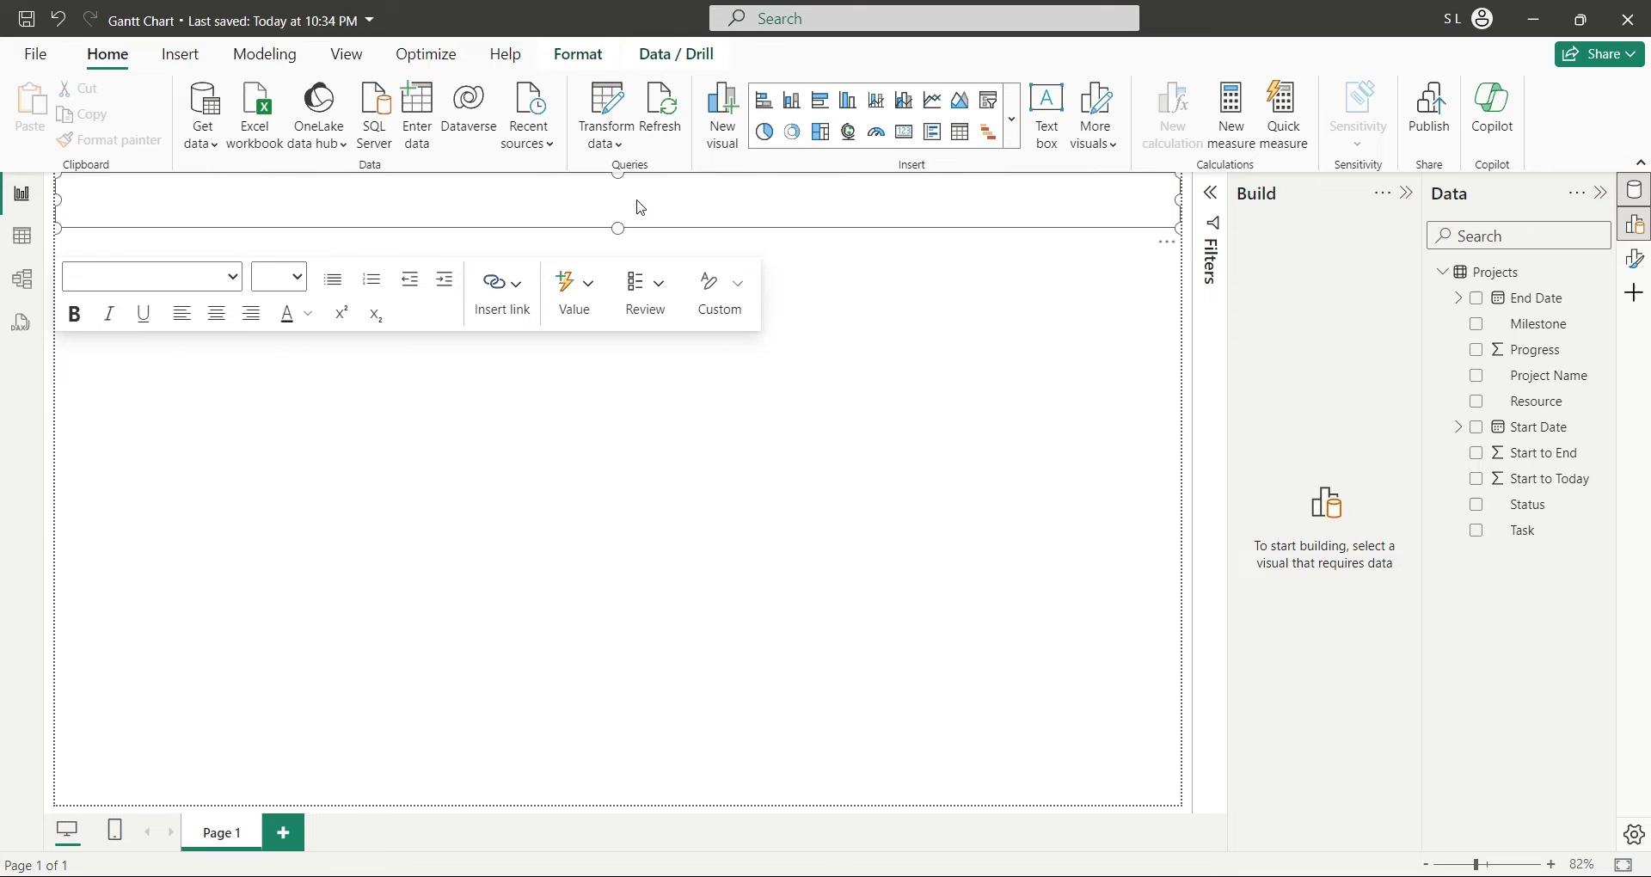
type("The Construction Company")
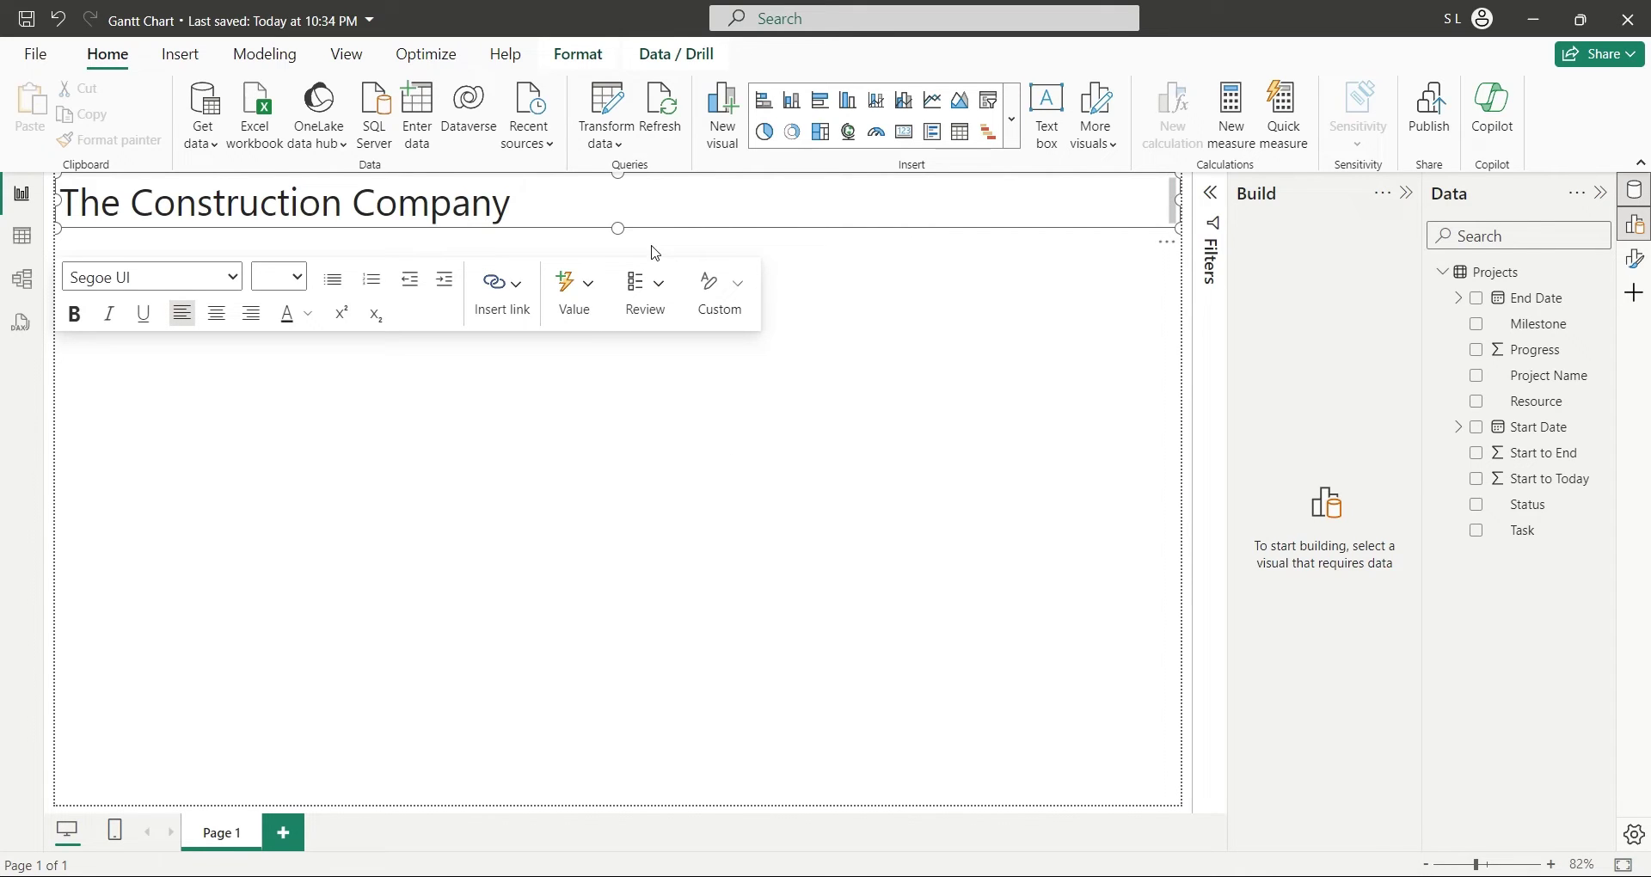
left_click_drag(618, 228, 618, 242)
left_click(844, 328)
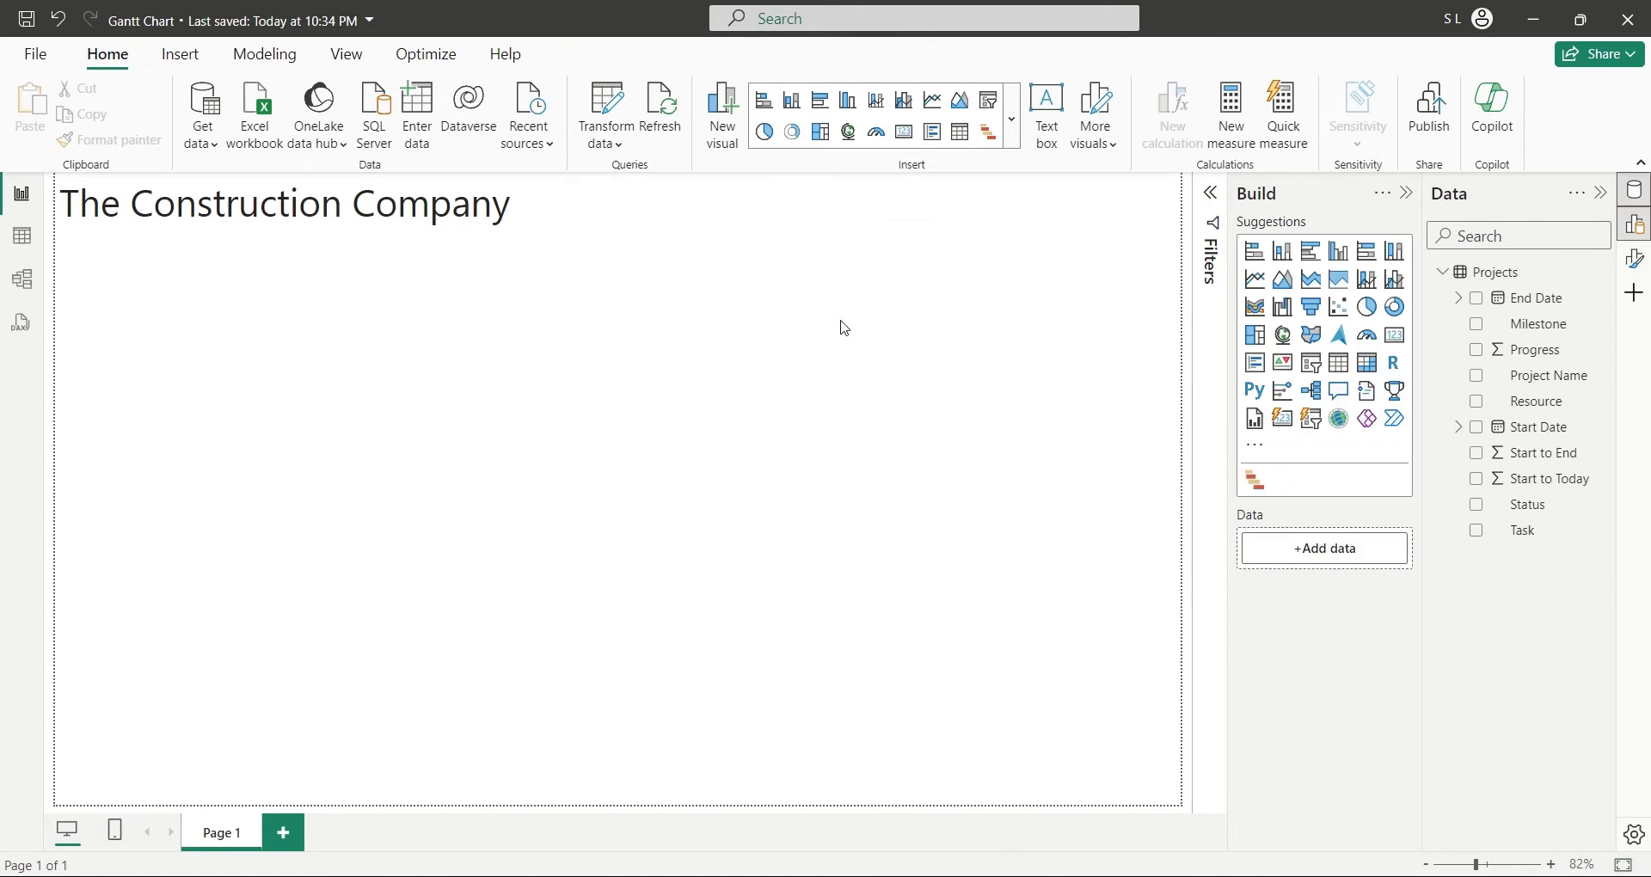
Step: Add a Gantt visual and stretch it from below the title to the page bottom
left_click(1255, 480)
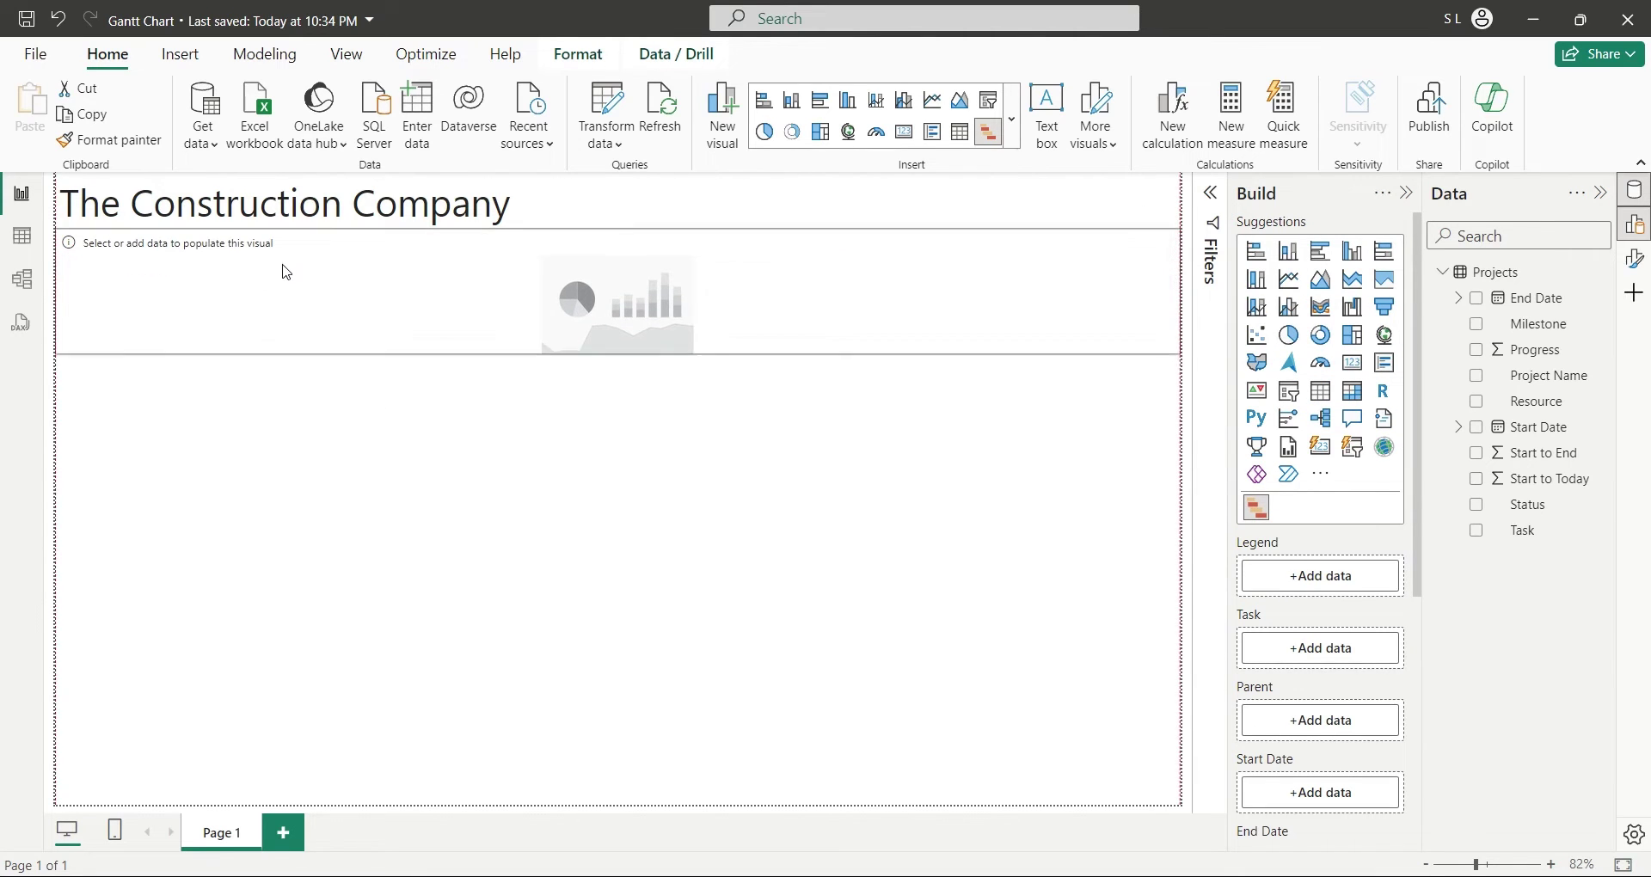
left_click_drag(617, 368, 610, 805)
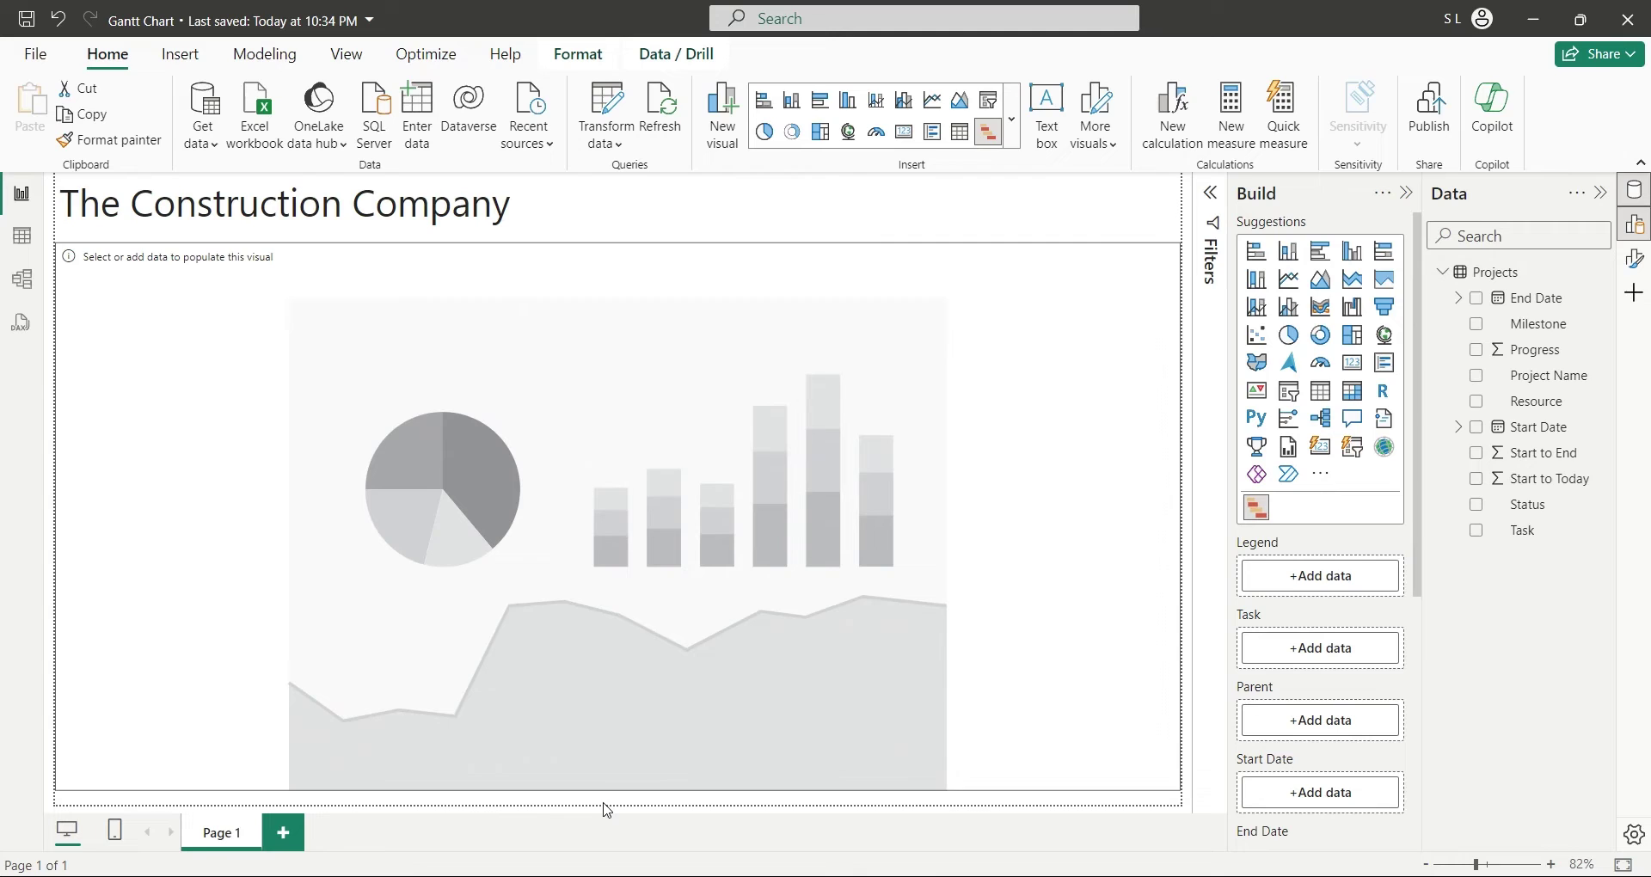
left_click(602, 198)
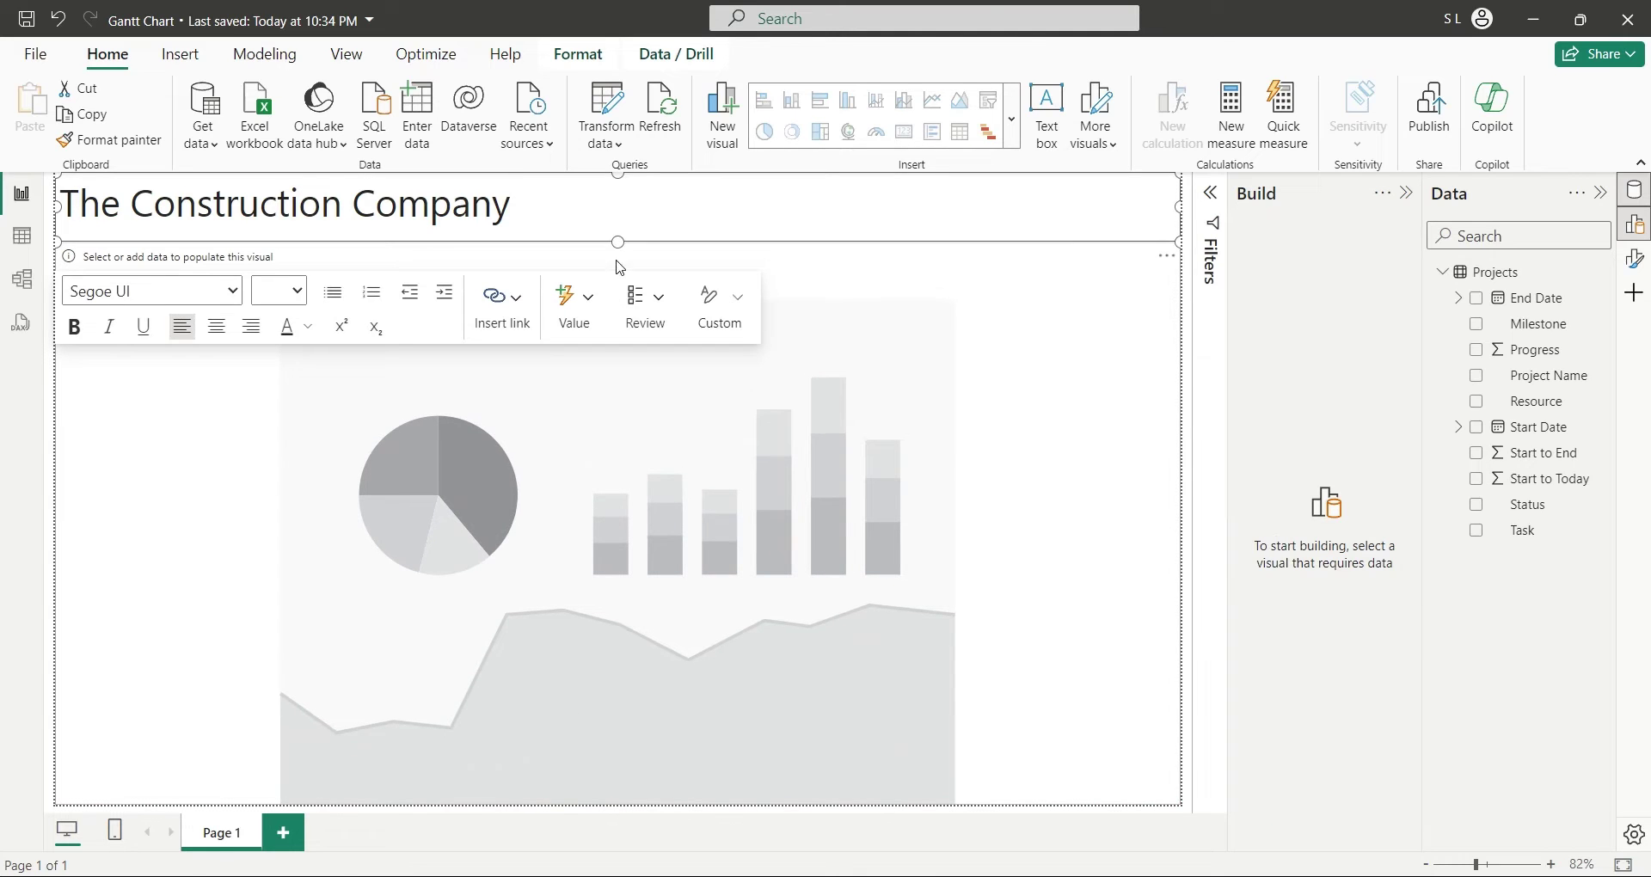
left_click(984, 295)
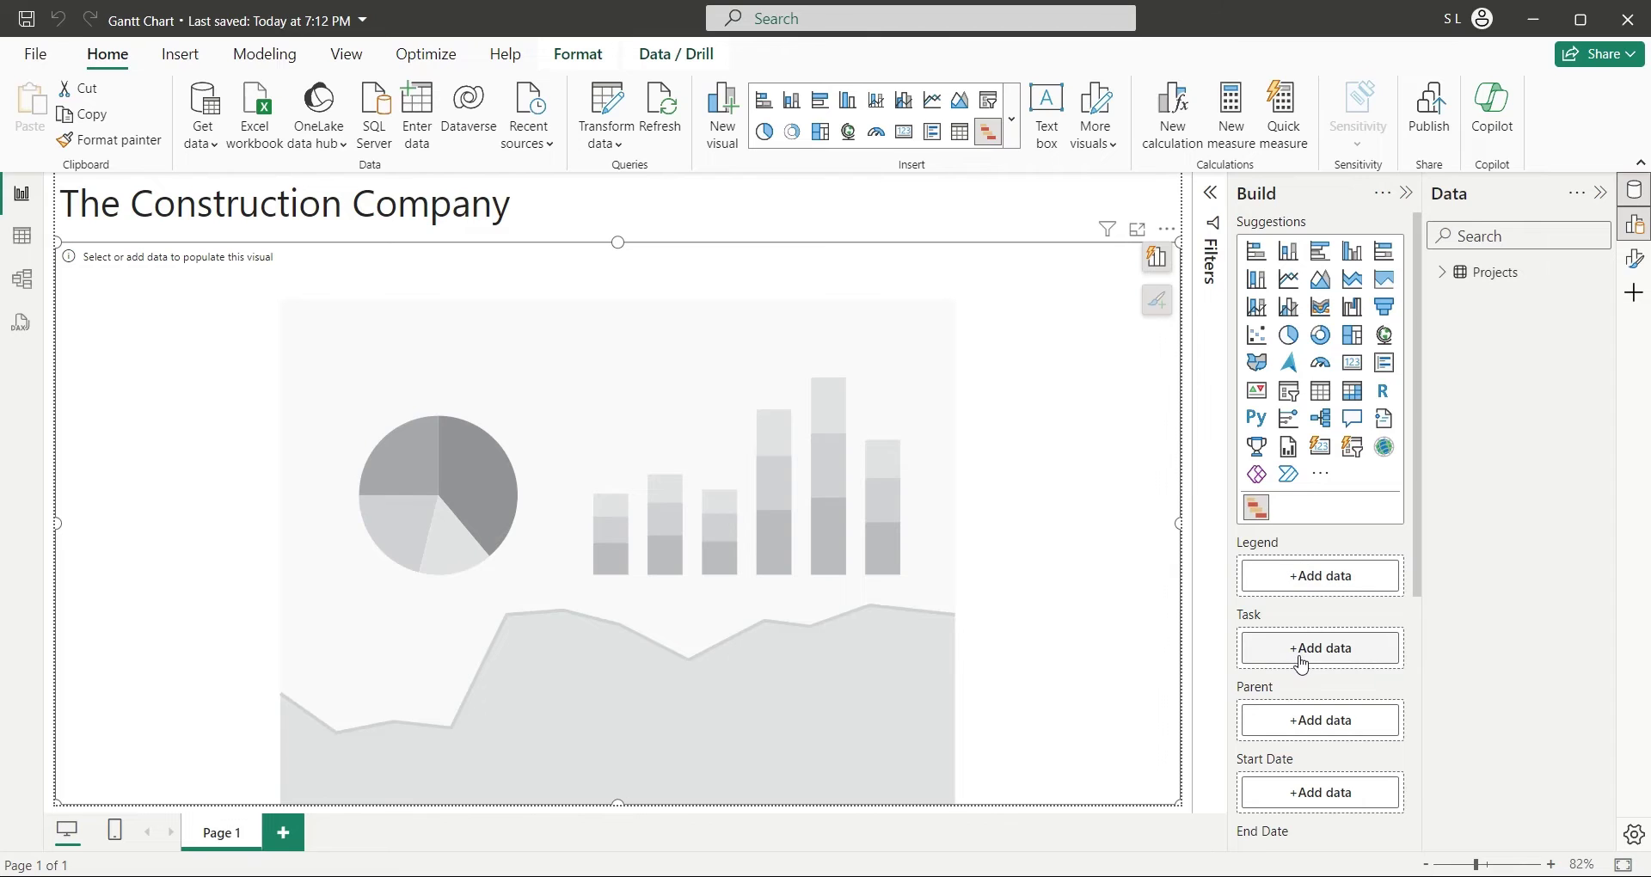
scroll(1301, 661, "down", 3)
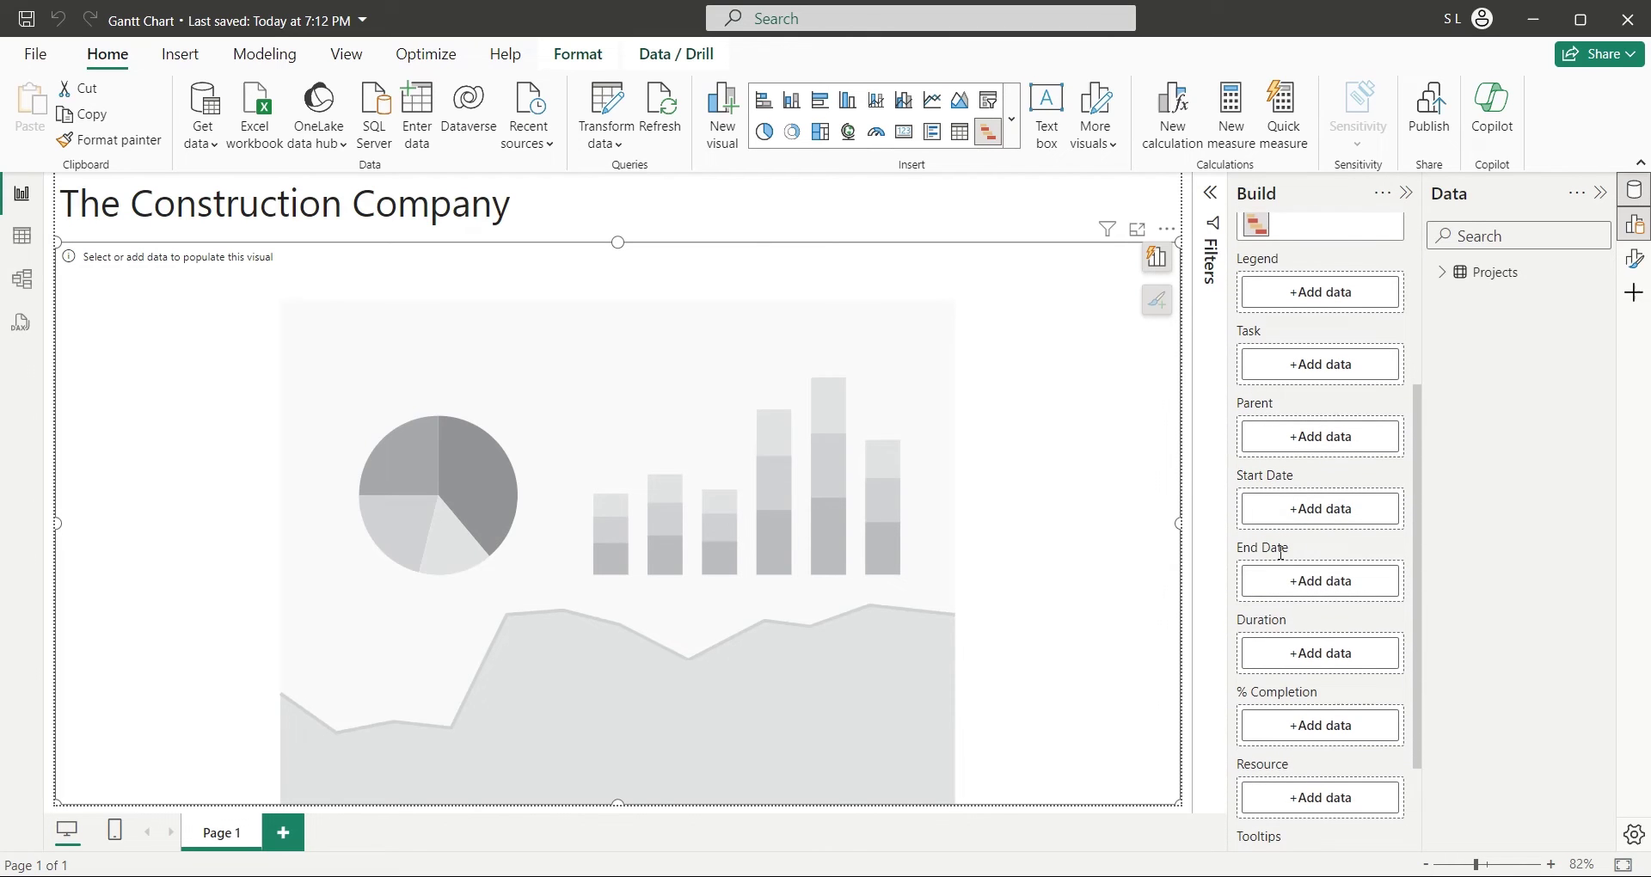
scroll(1309, 786, "down", 2)
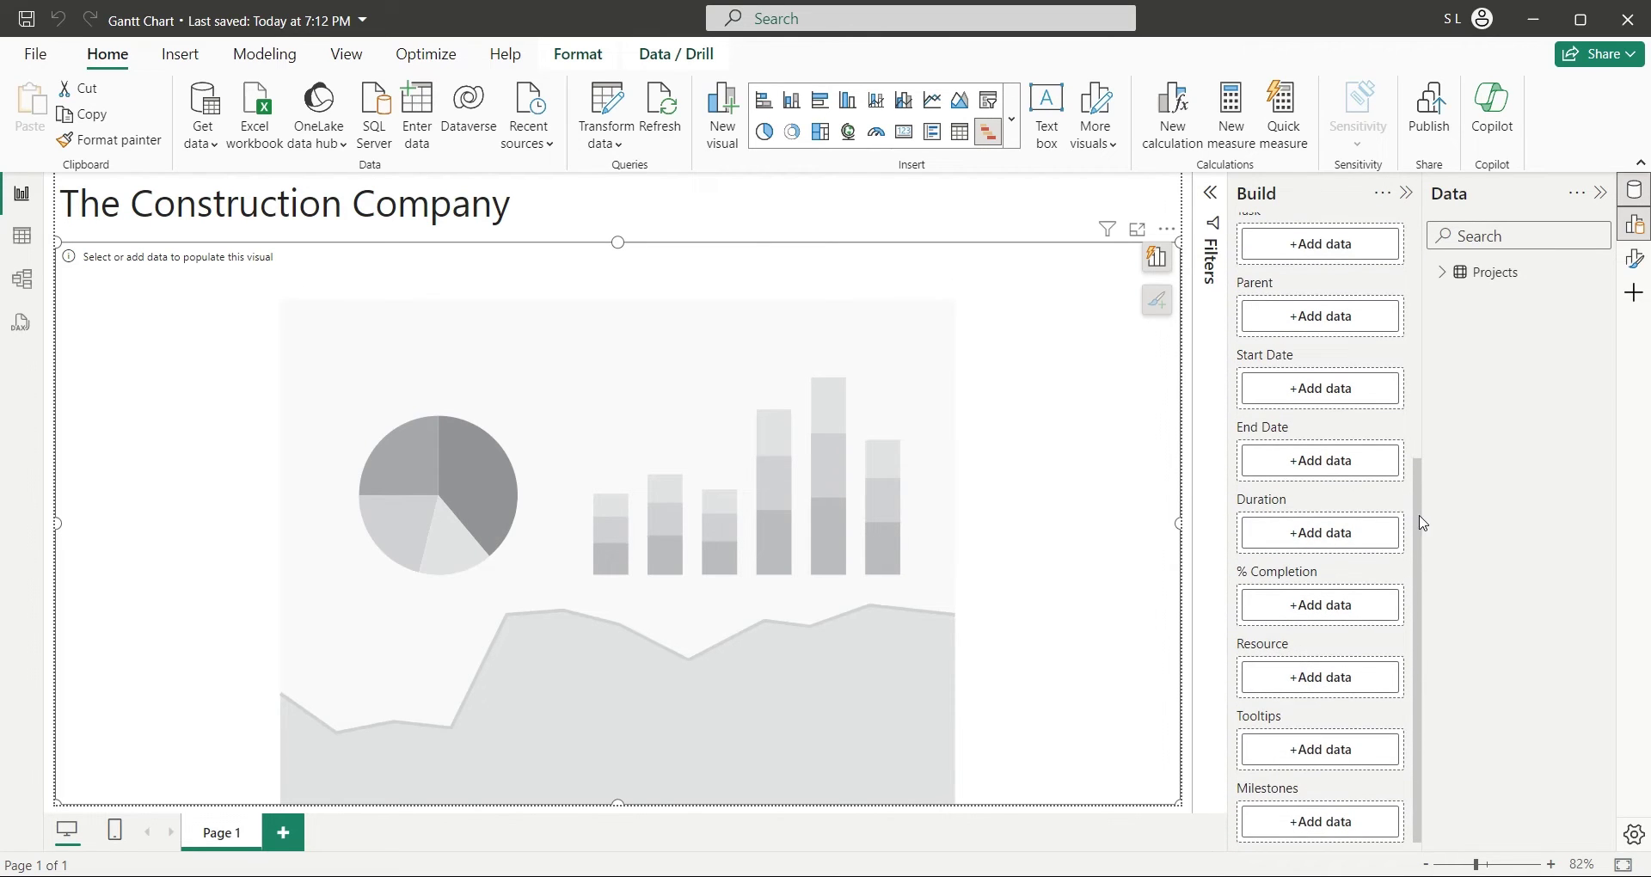
scroll(1414, 294, "up", 5)
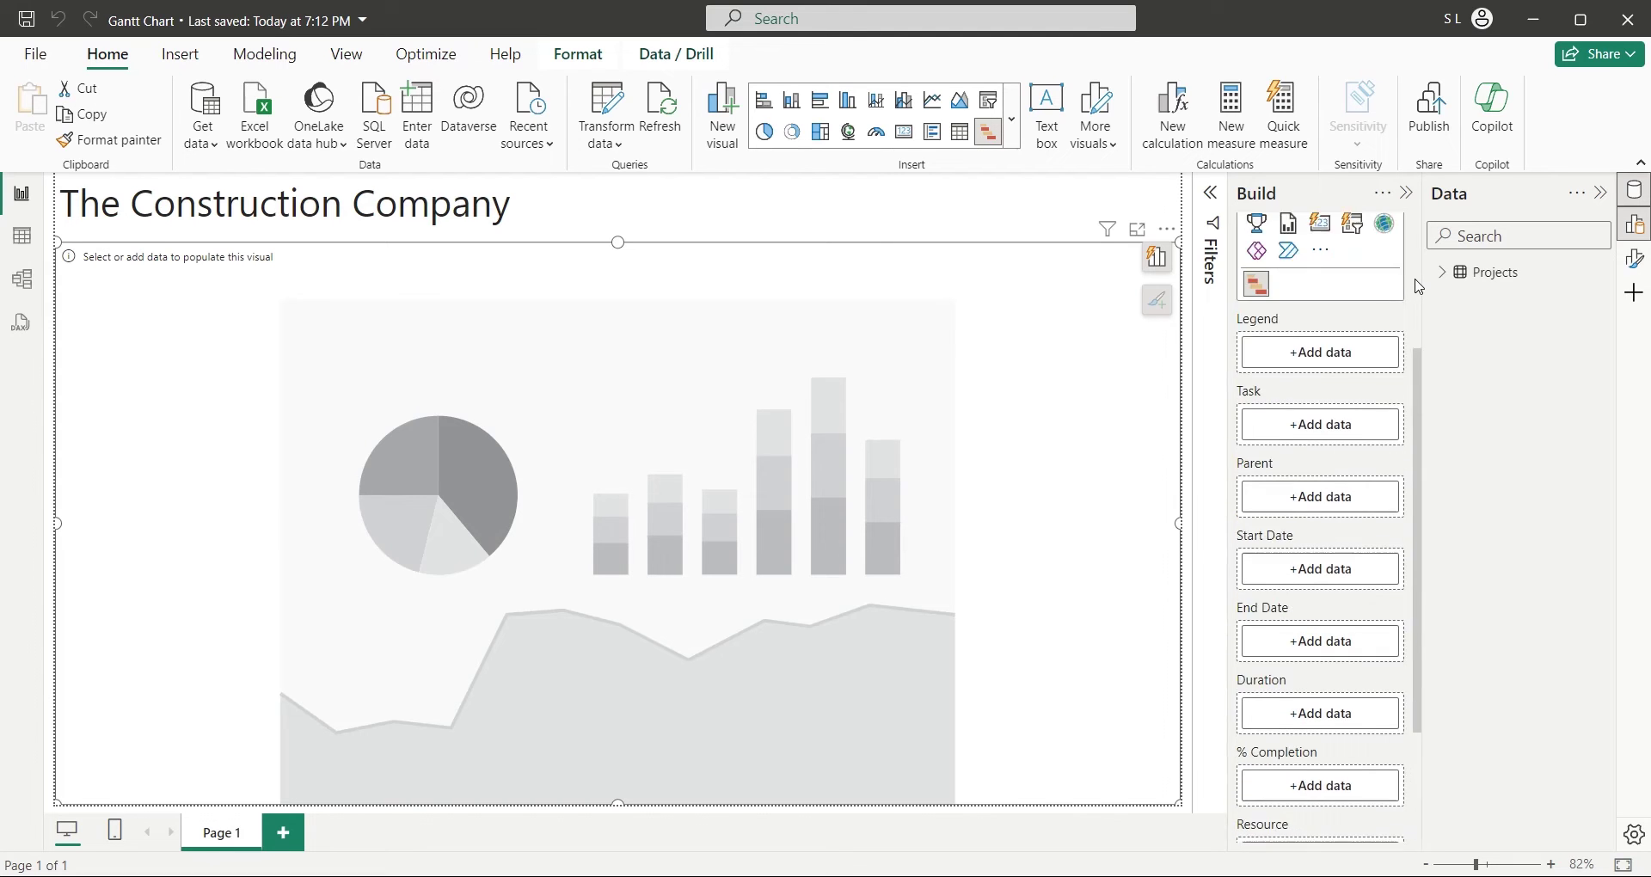
Step: From the Projects table, add Project Name as Parent and Task as the Gantt's task rows
left_click(1442, 271)
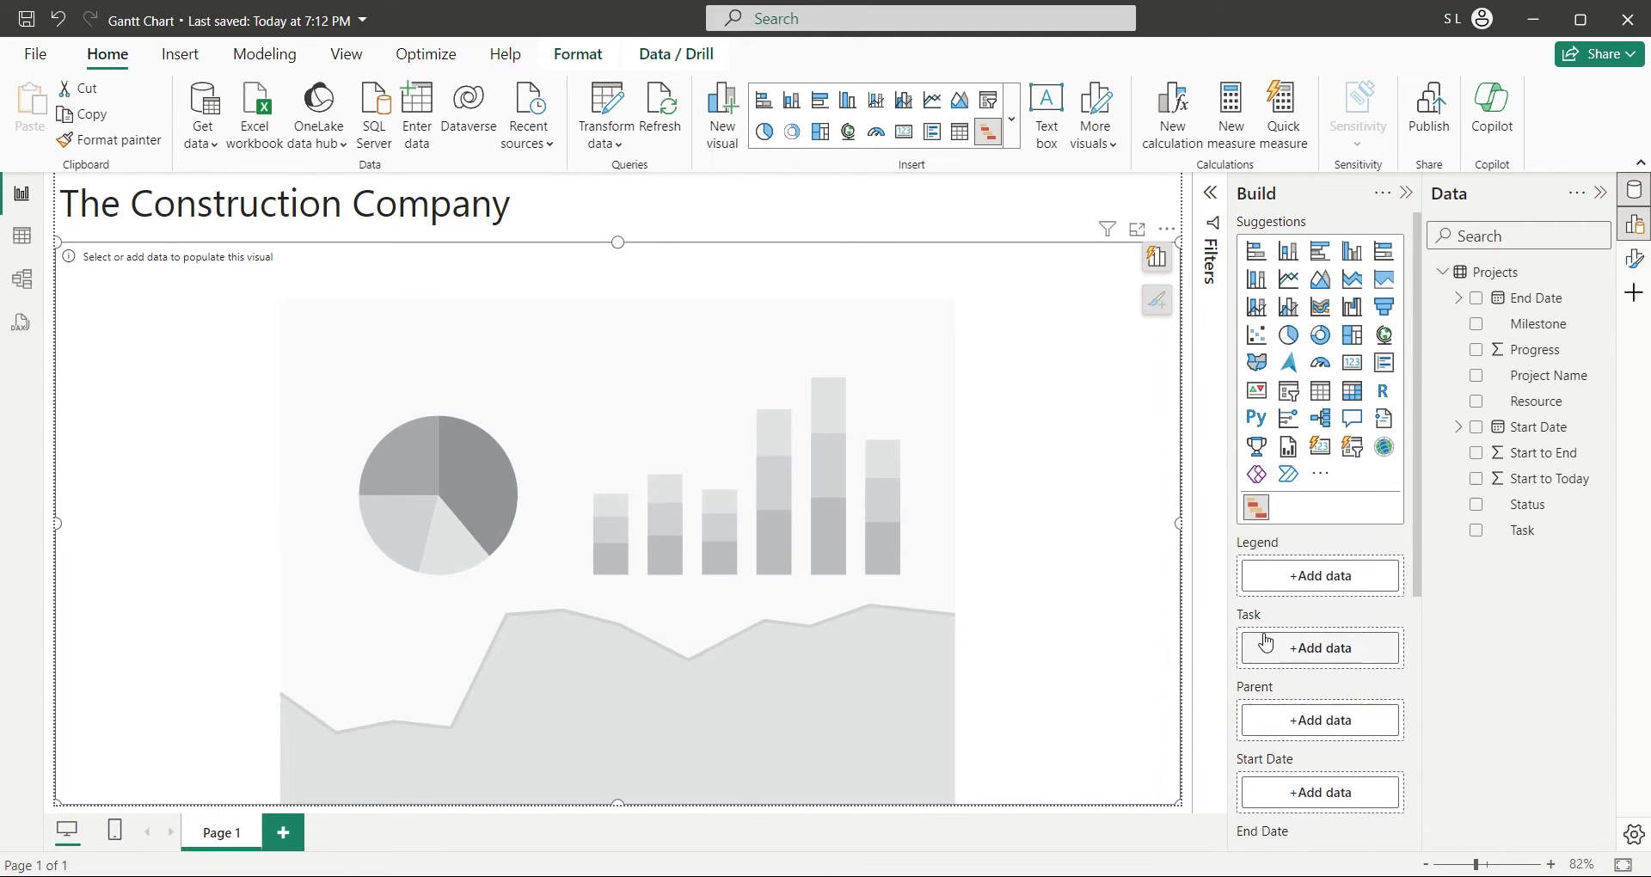
scroll(1418, 584, "down", 1)
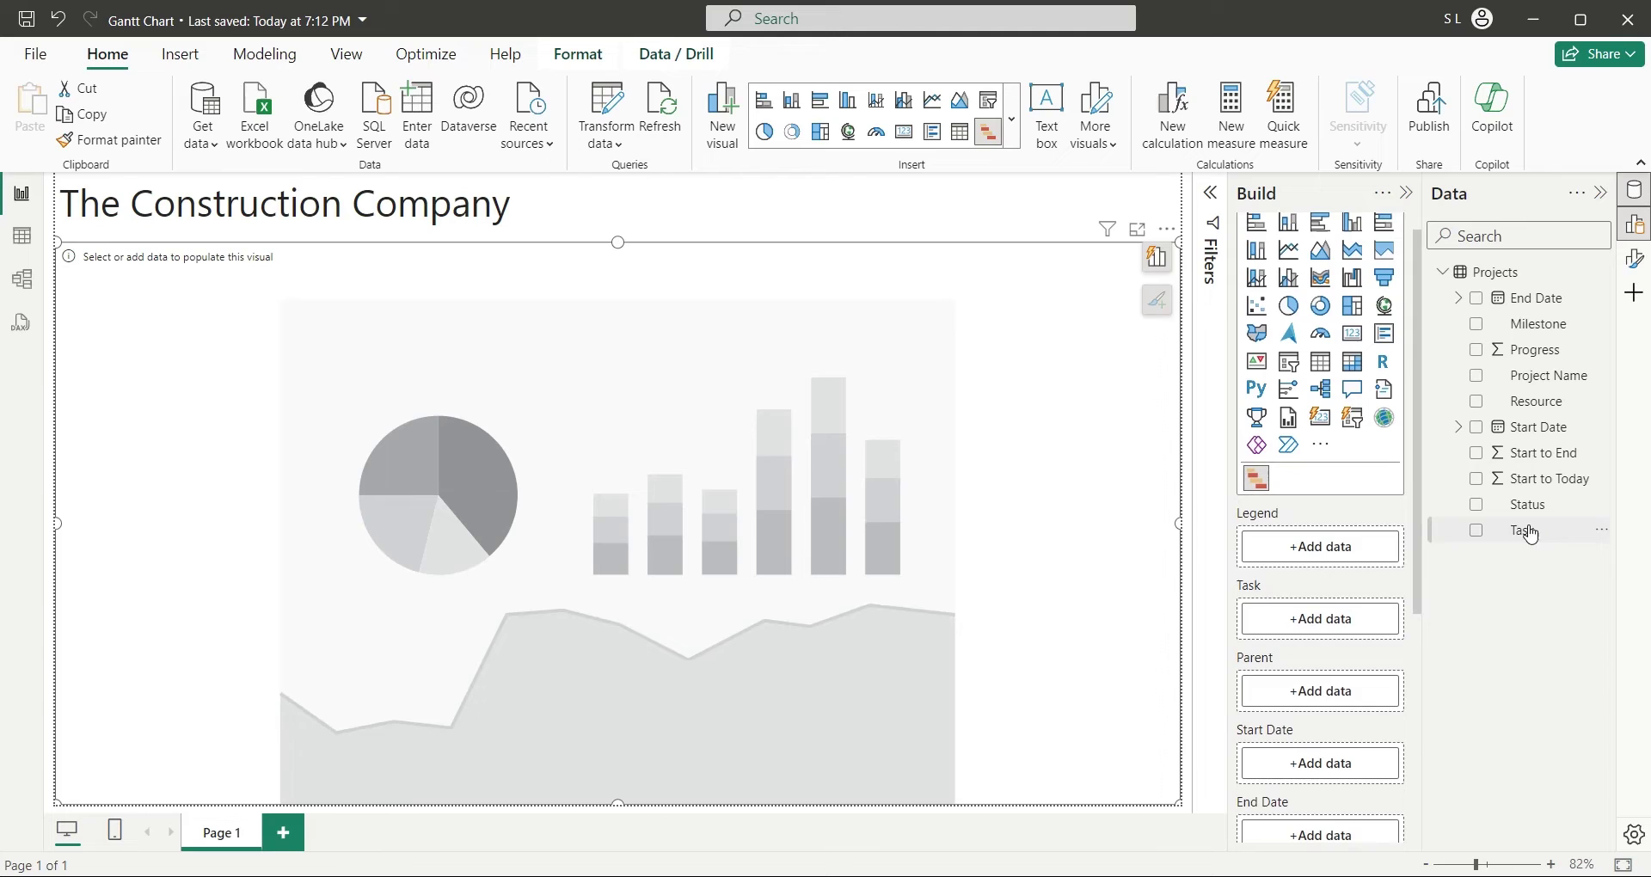
left_click_drag(1547, 375, 1341, 693)
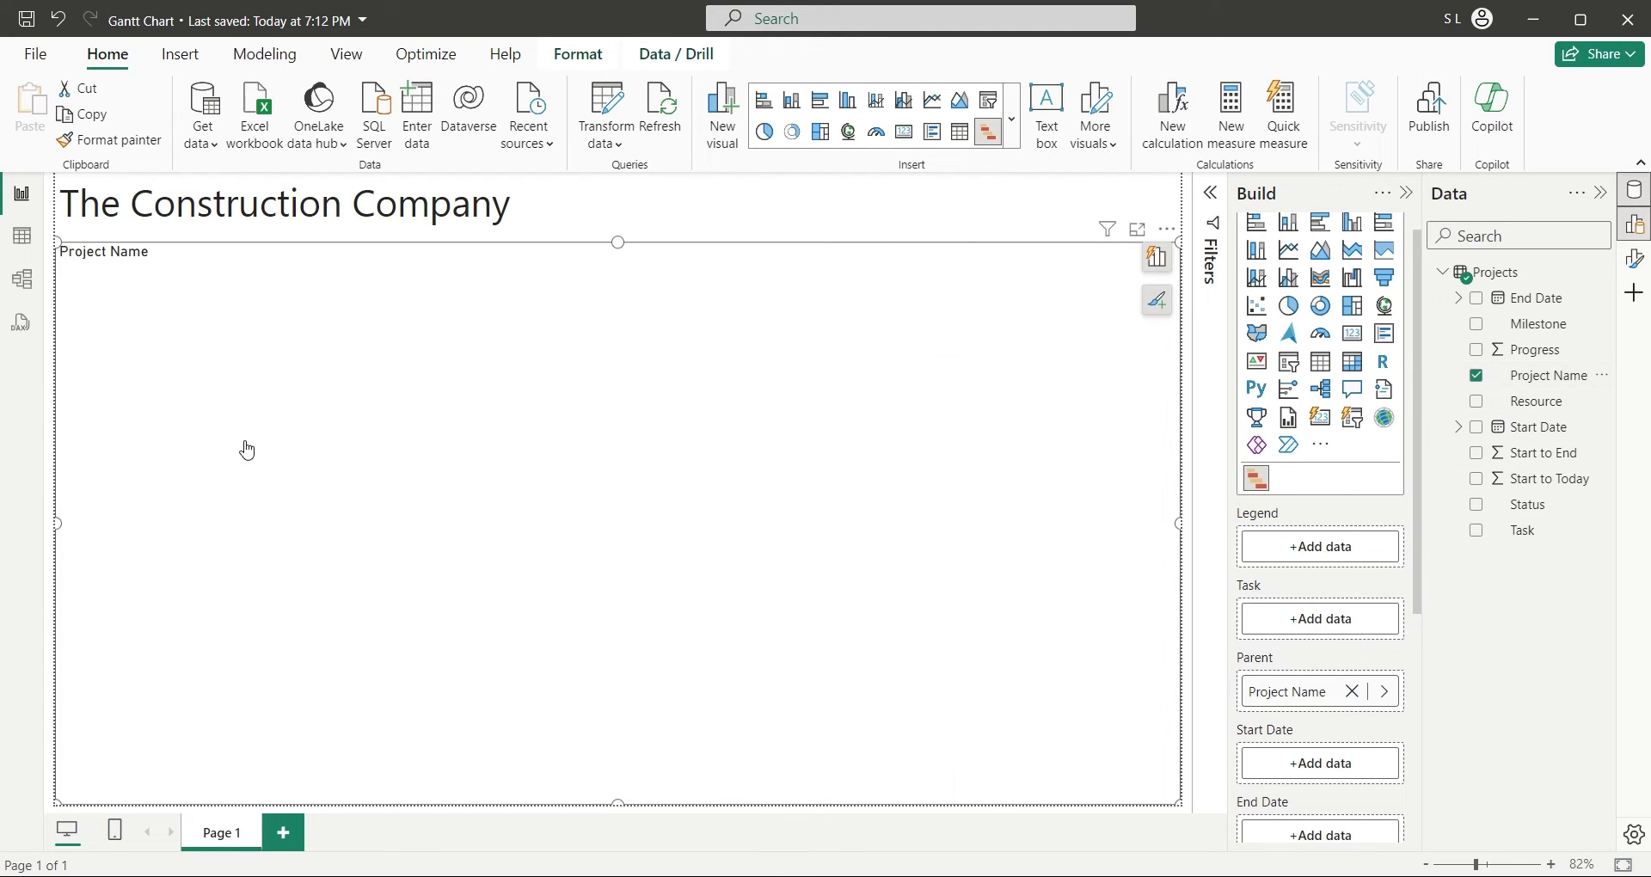
left_click_drag(1523, 530, 1317, 630)
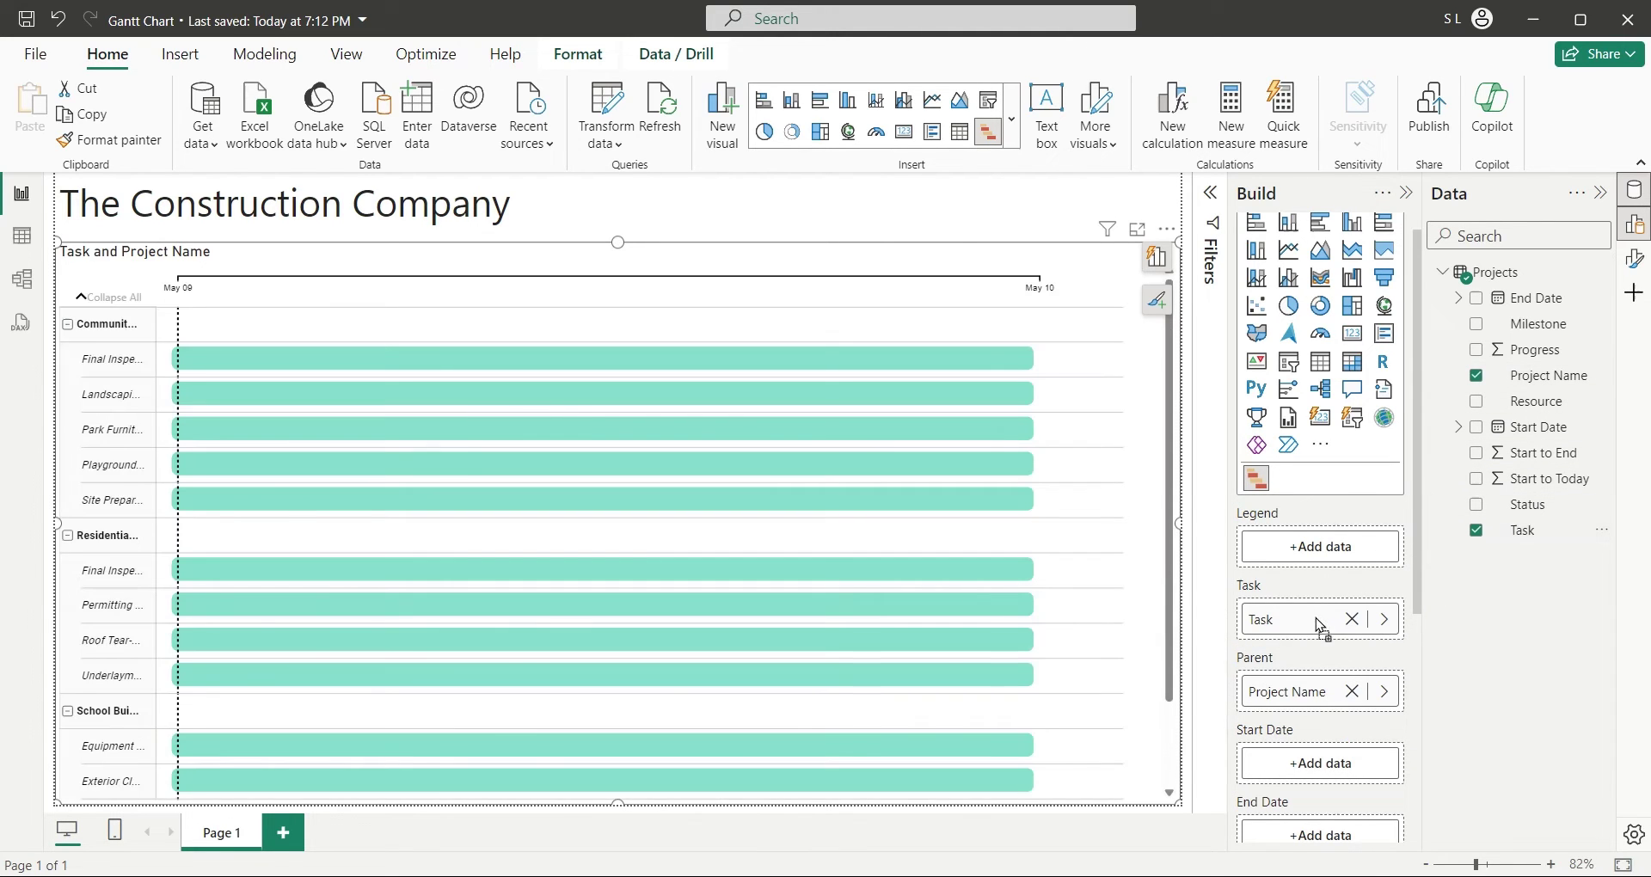
Step: Collapse the Community, Residential and School Building project groups in the Gantt
left_click(67, 324)
left_click(67, 358)
left_click(67, 394)
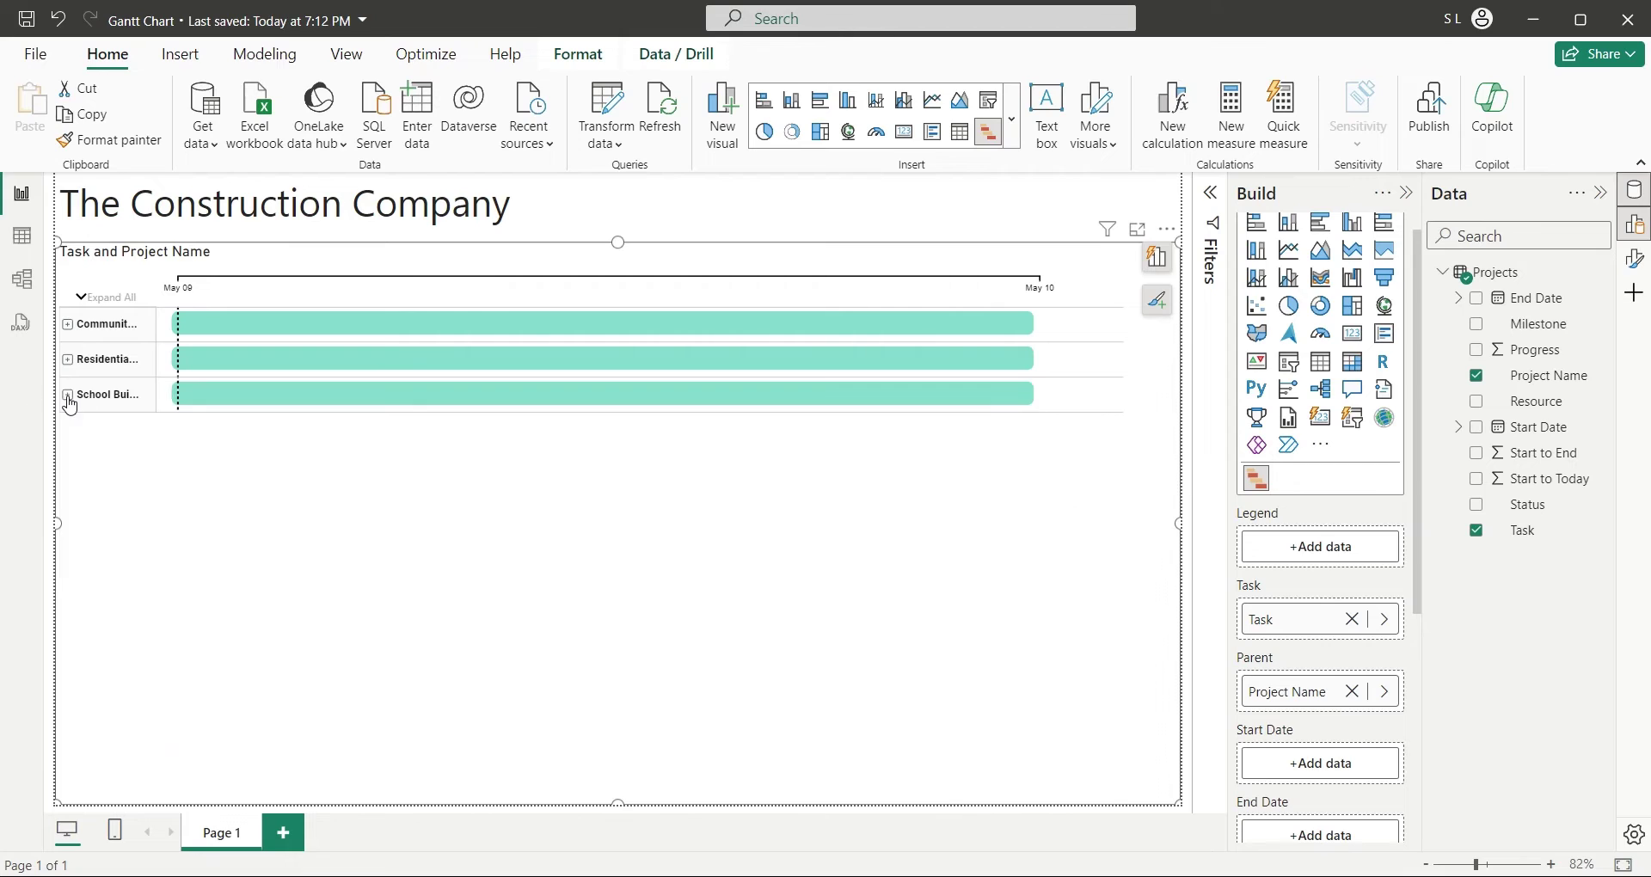
scroll(1252, 578, "down", 2)
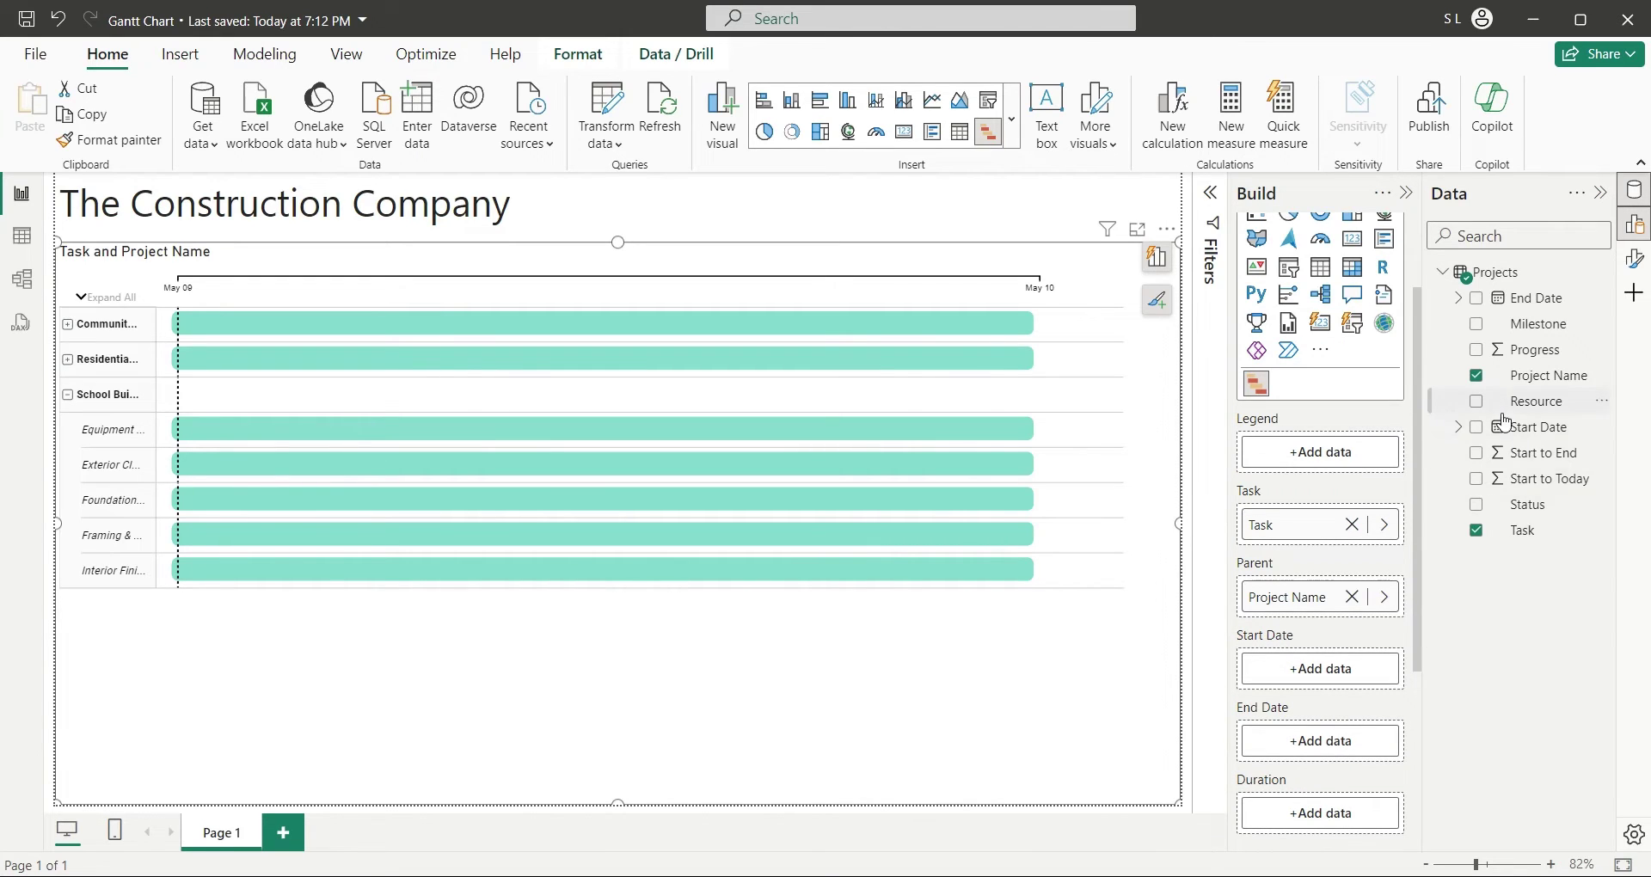
Step: Map Start Date and End Date fields to the Gantt's Start Date and End Date wells
left_click_drag(1512, 423, 1337, 663)
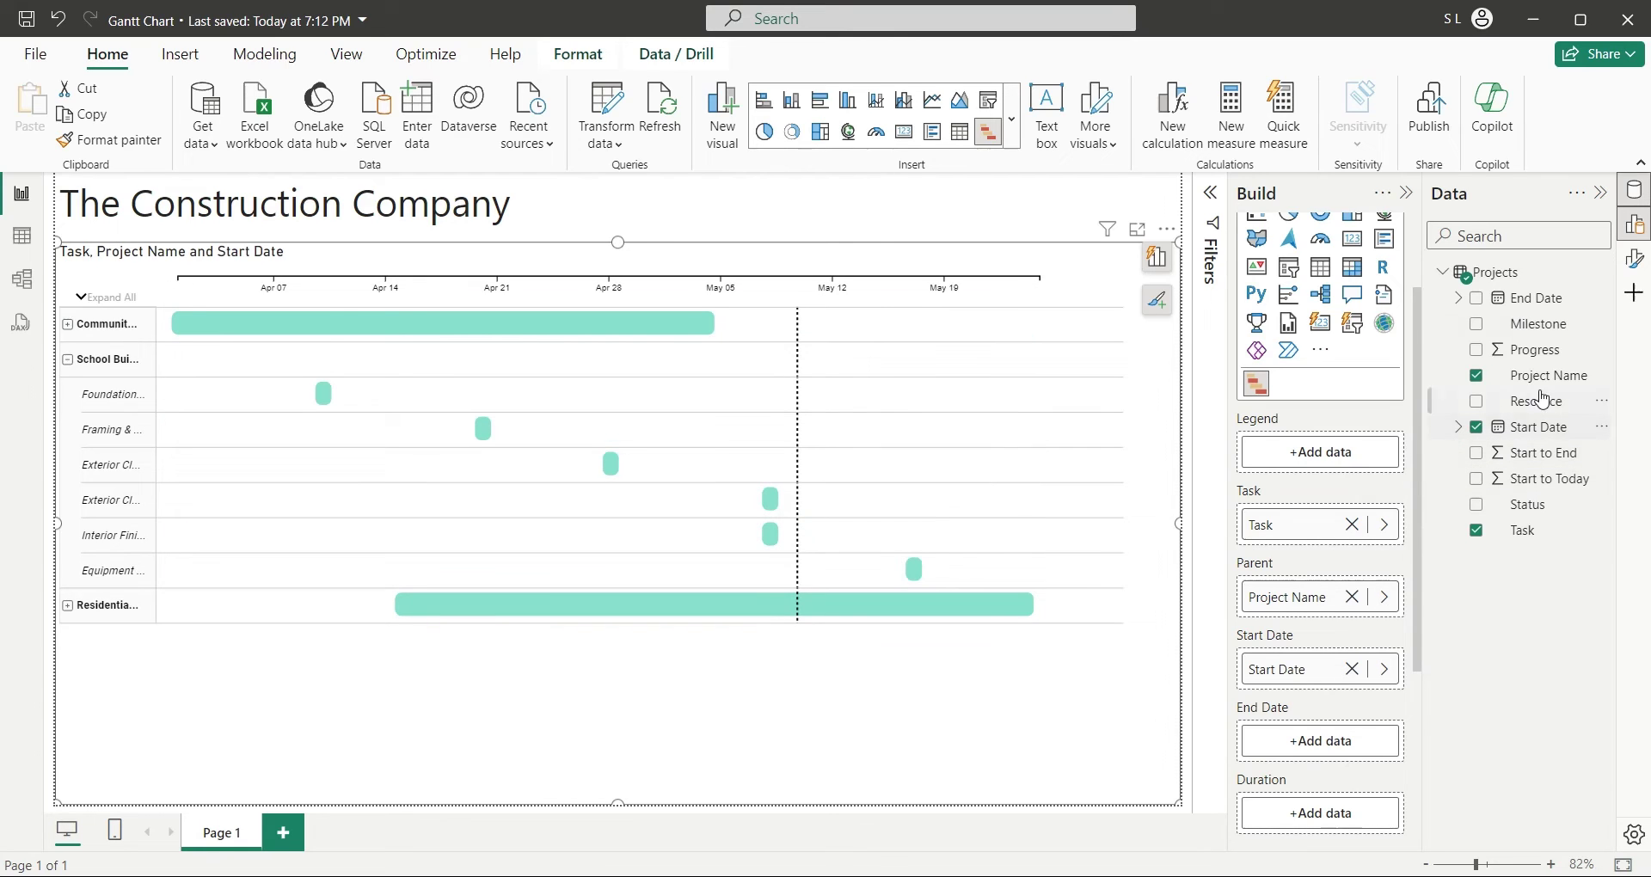
left_click_drag(1537, 301, 1323, 741)
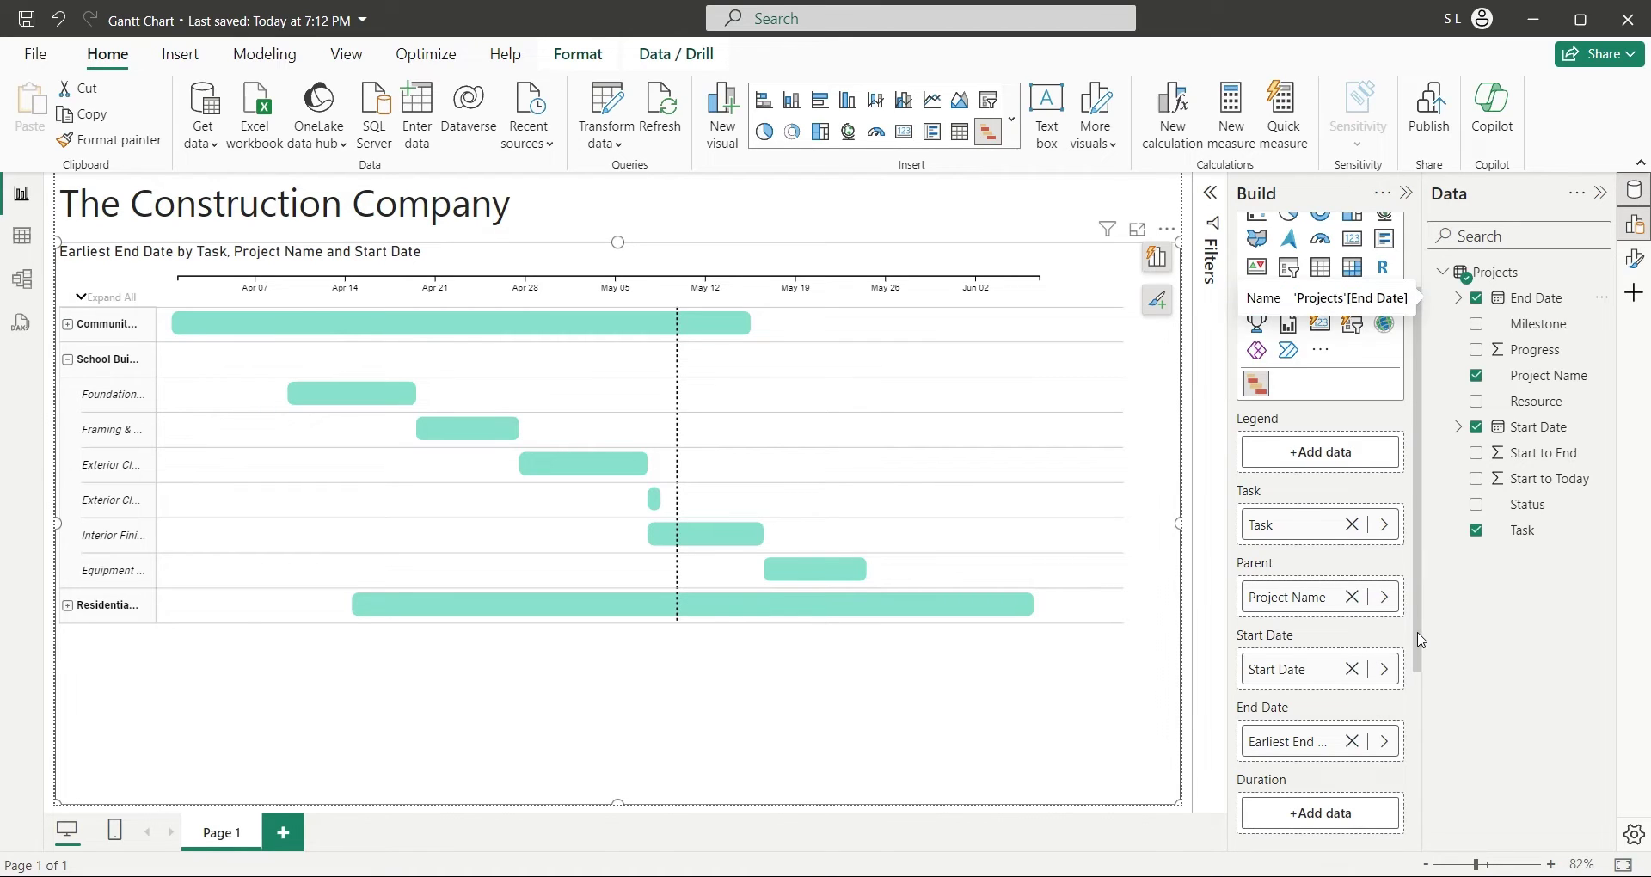
scroll(1297, 672, "down", 3)
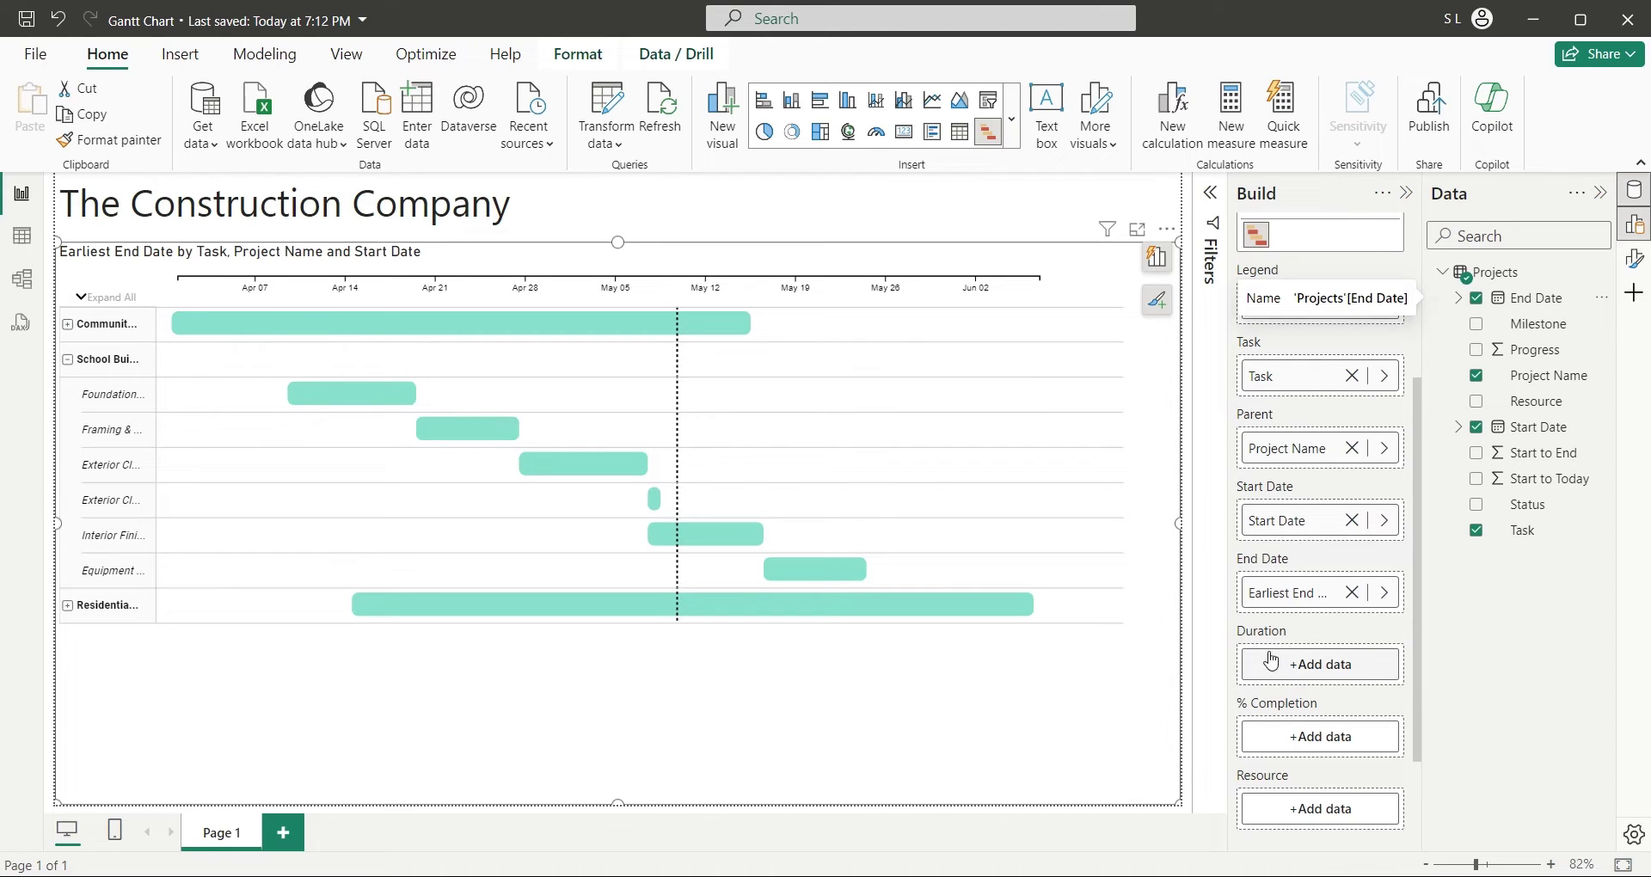
scroll(1285, 633, "down", 3)
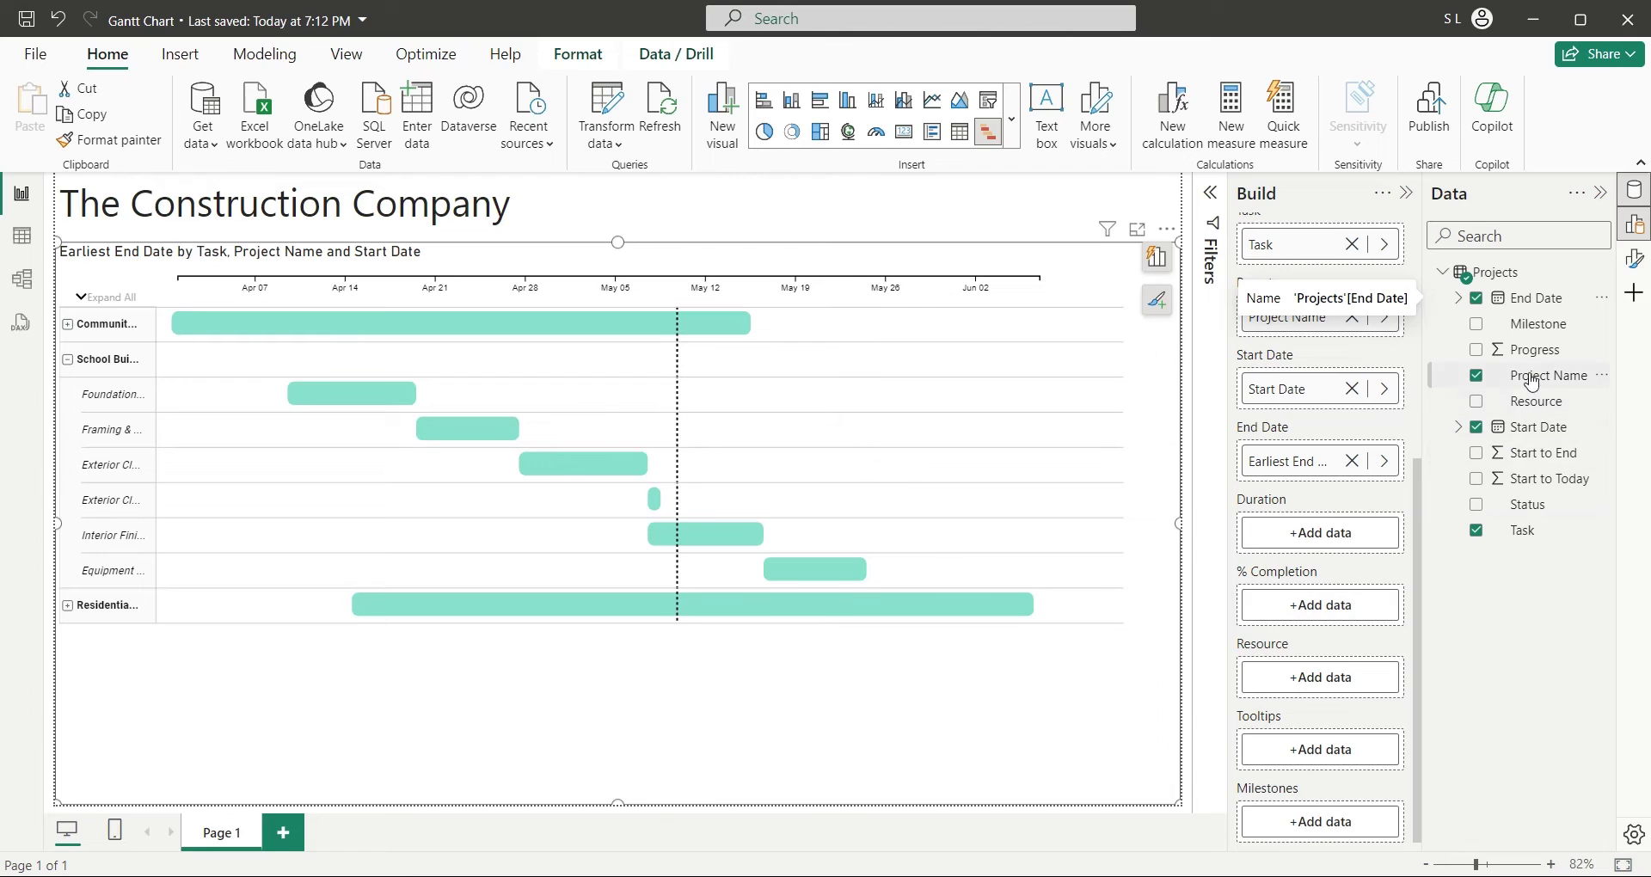
Step: Use Progress as % Completion, rename the field 'Progress', and expand the Residential project
mouse_move(1534, 349)
left_mouse_down()
mouse_move(1408, 481)
mouse_move(1343, 614)
left_mouse_up()
double_click(1289, 605)
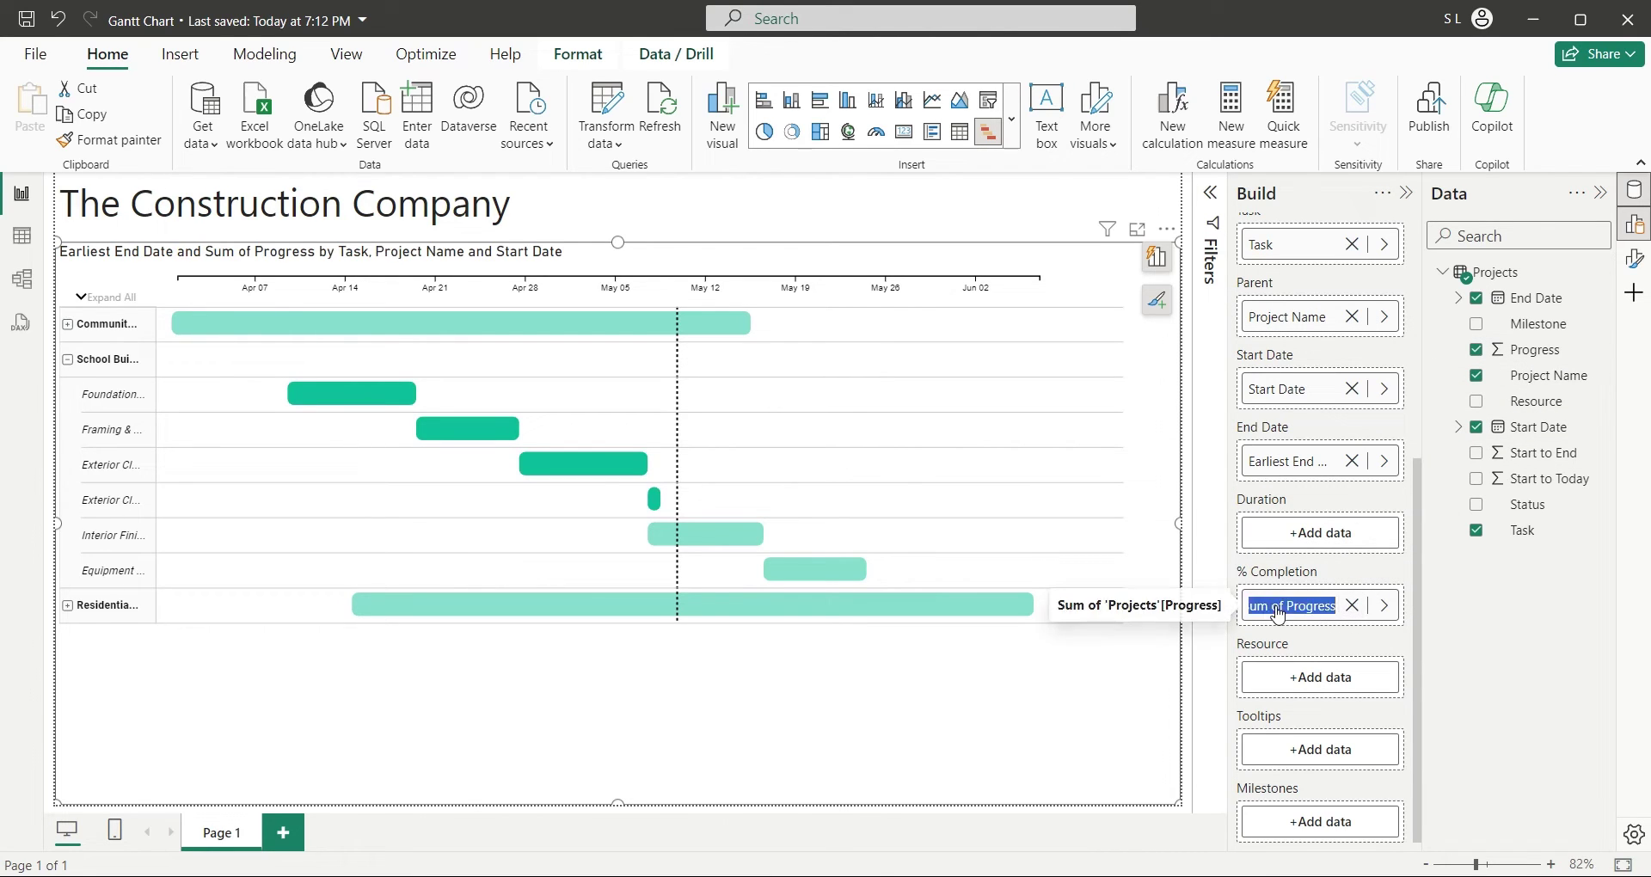
type("Progress")
key("Return")
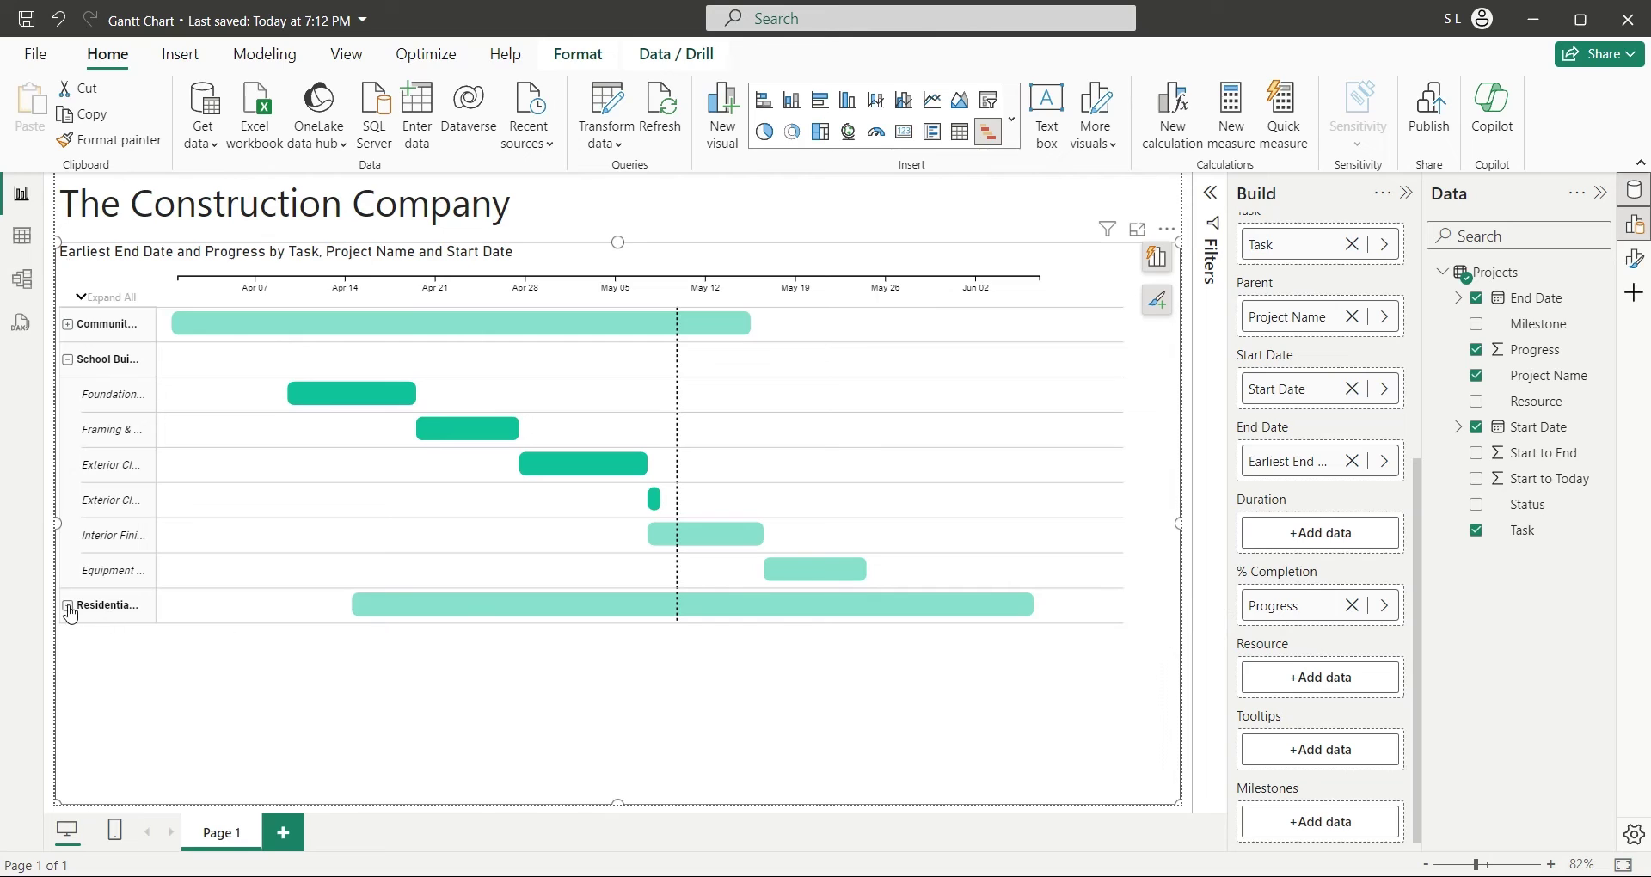
left_click(68, 605)
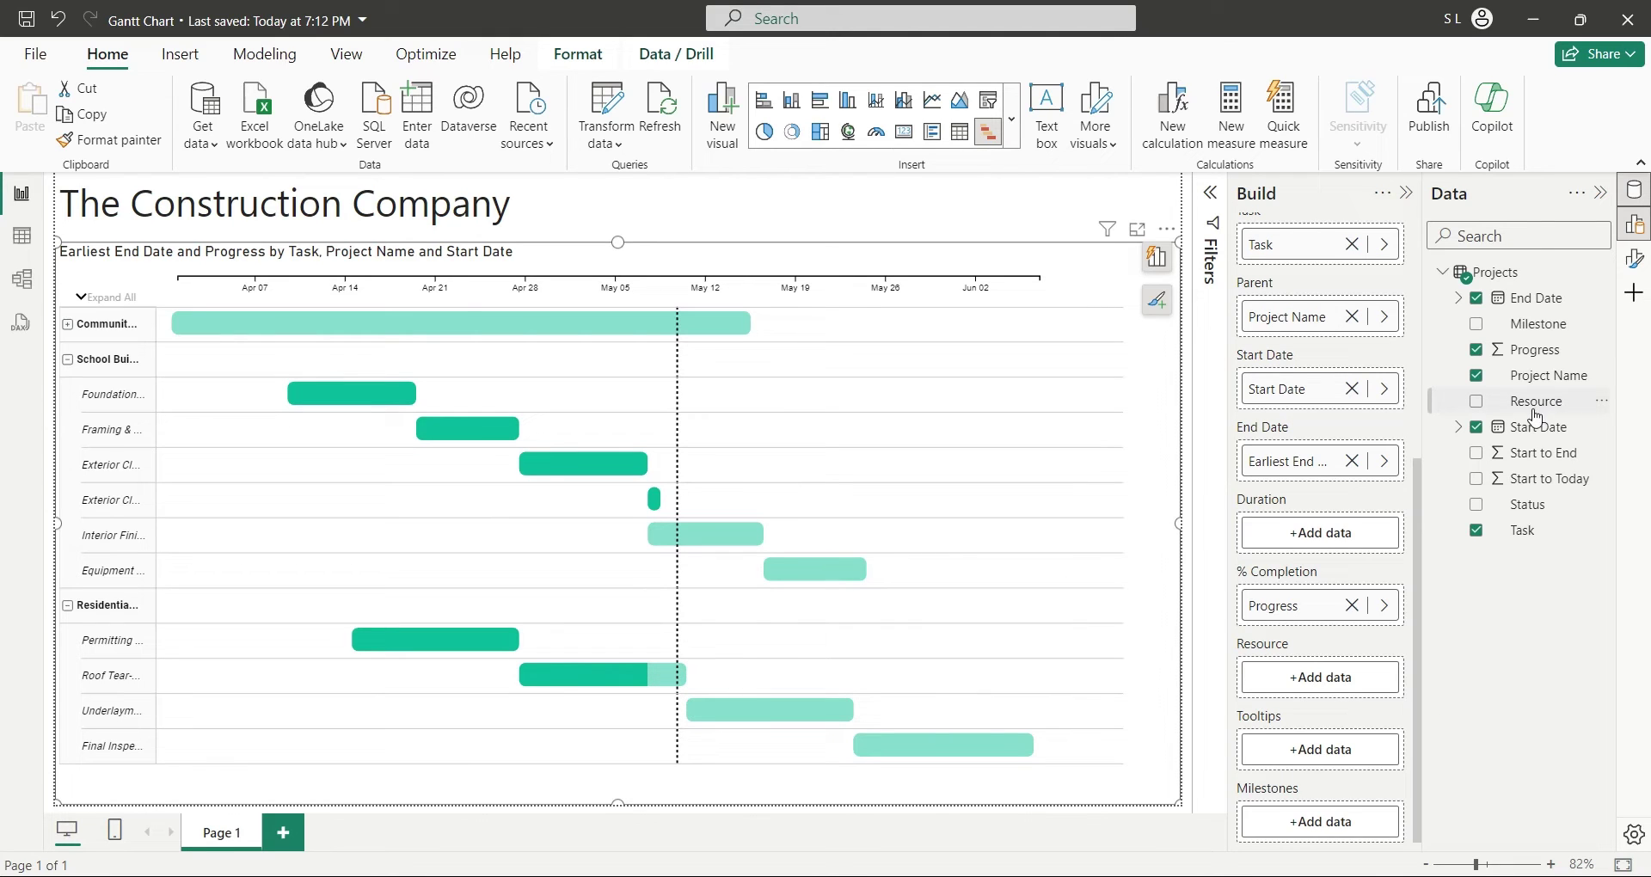
Step: Add Resource to the Resource well and Status to the Tooltips well
left_click_drag(1539, 402, 1322, 678)
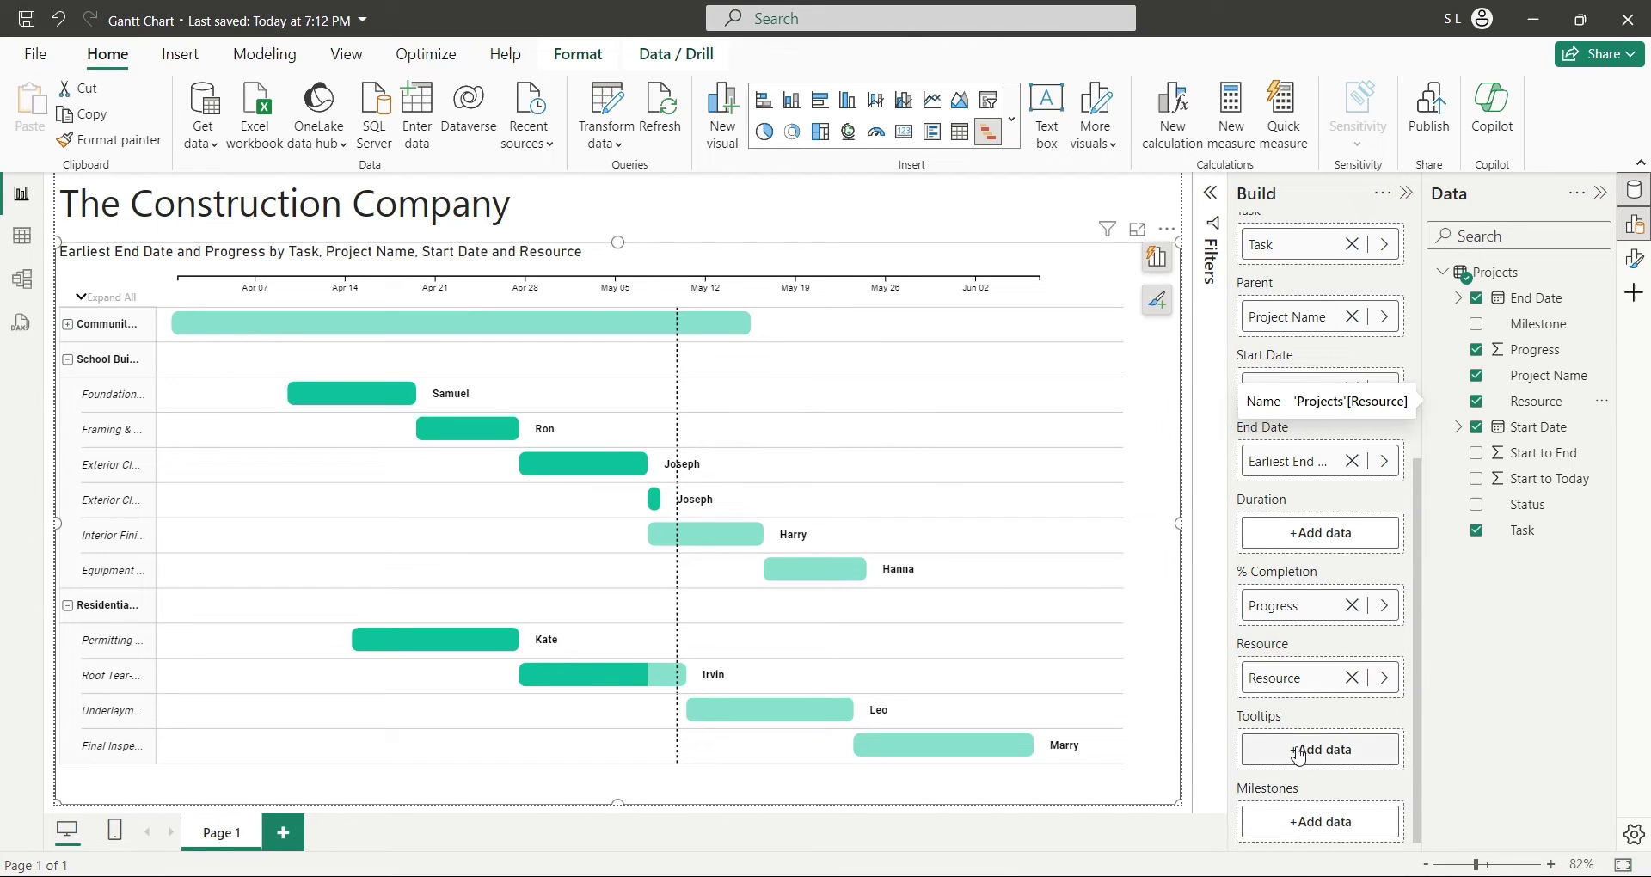
mouse_move(941, 745)
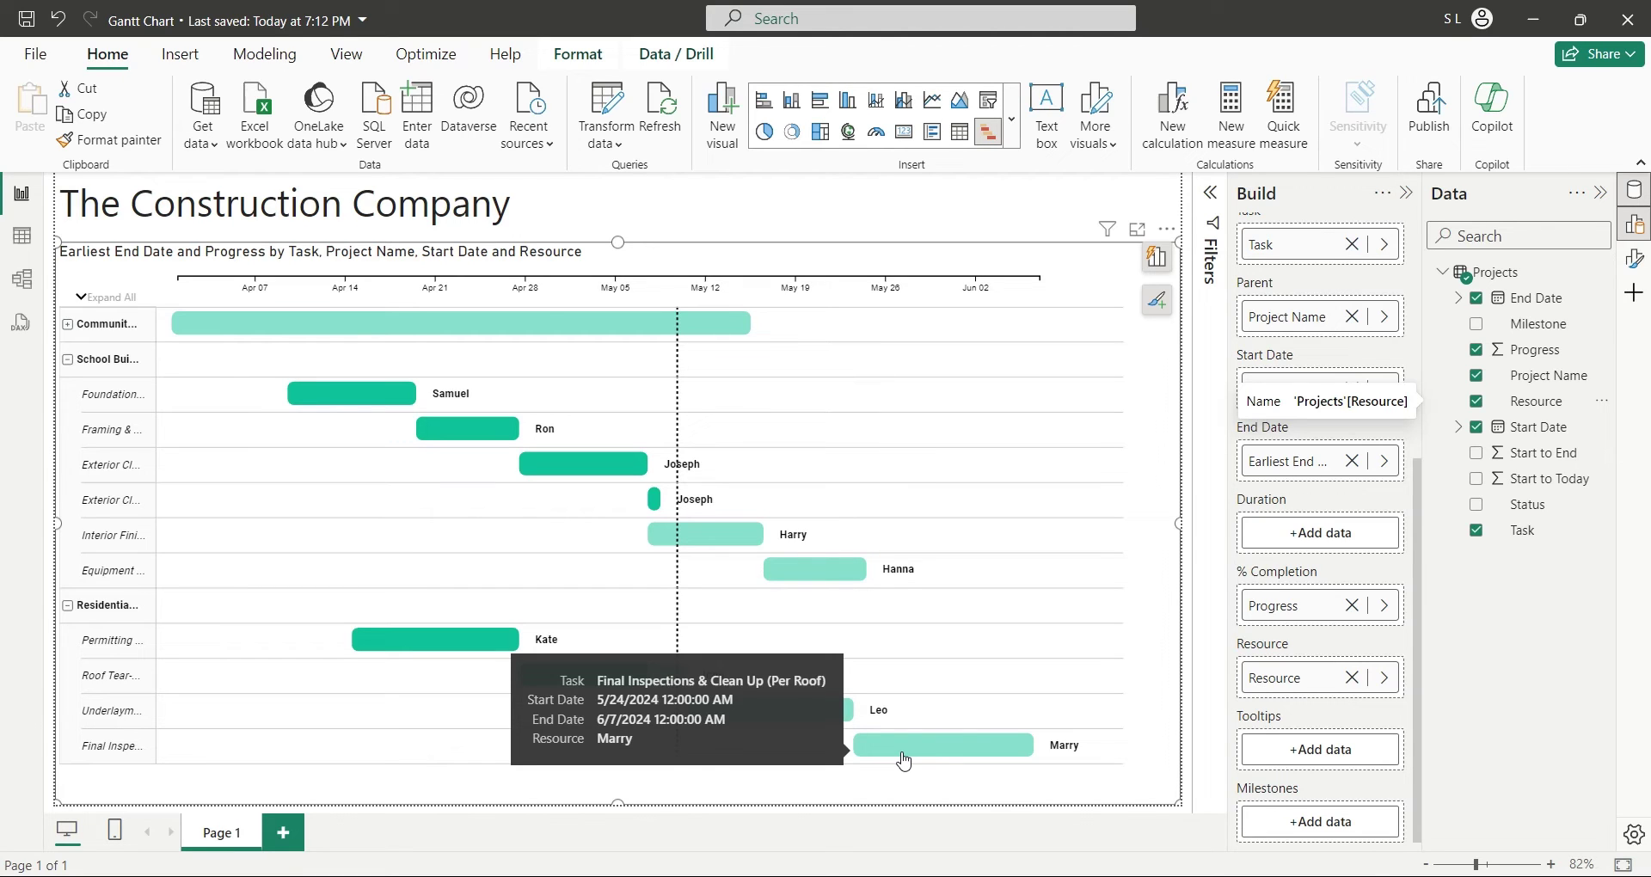
left_click_drag(1526, 504, 1298, 747)
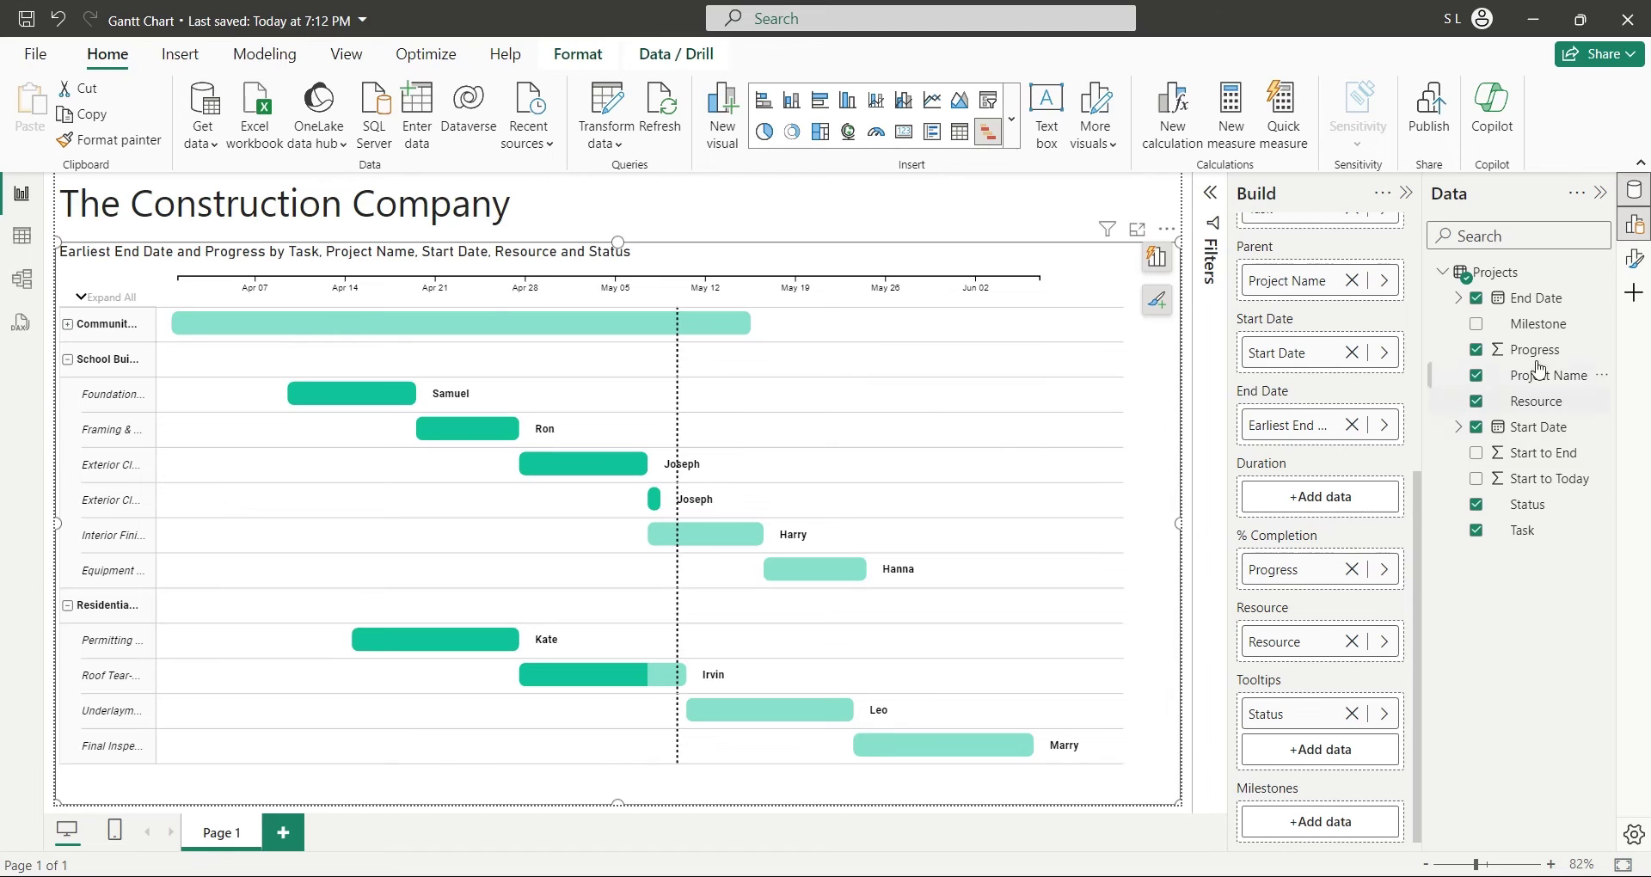
Step: Add Milestone to the Milestones well and remove Status from Tooltips
left_click_drag(1538, 323, 1344, 828)
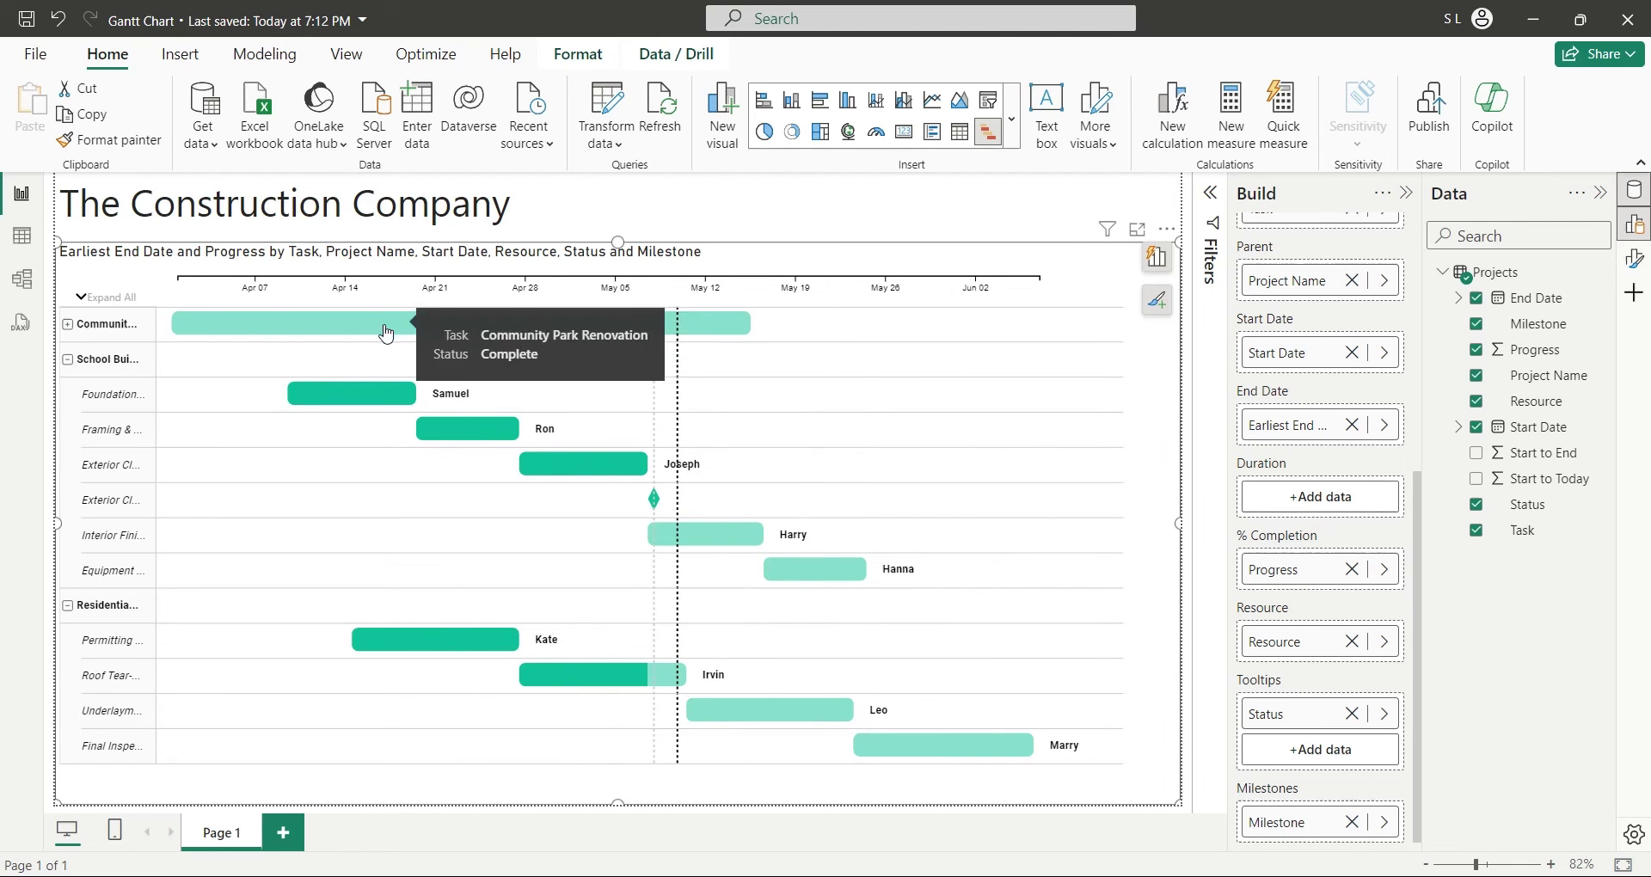
left_click(1351, 713)
Step: Put Status in the Gantt Legend well, then deselect the visual
scroll(1324, 645, "up", 3)
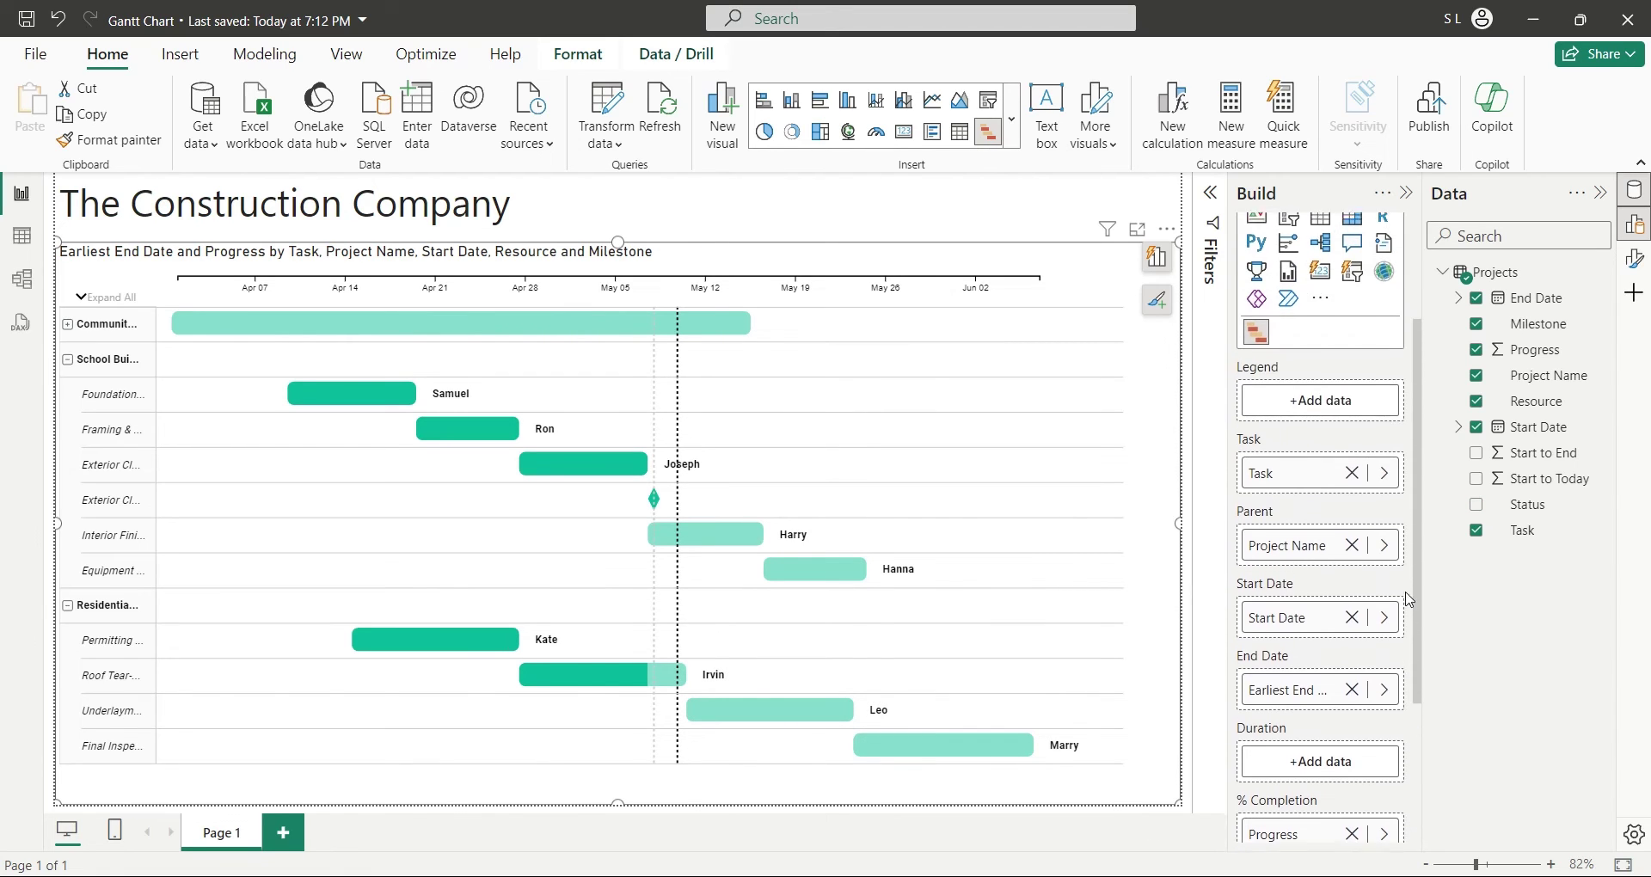
scroll(1324, 619, "up", 3)
scroll(1333, 602, "up", 4)
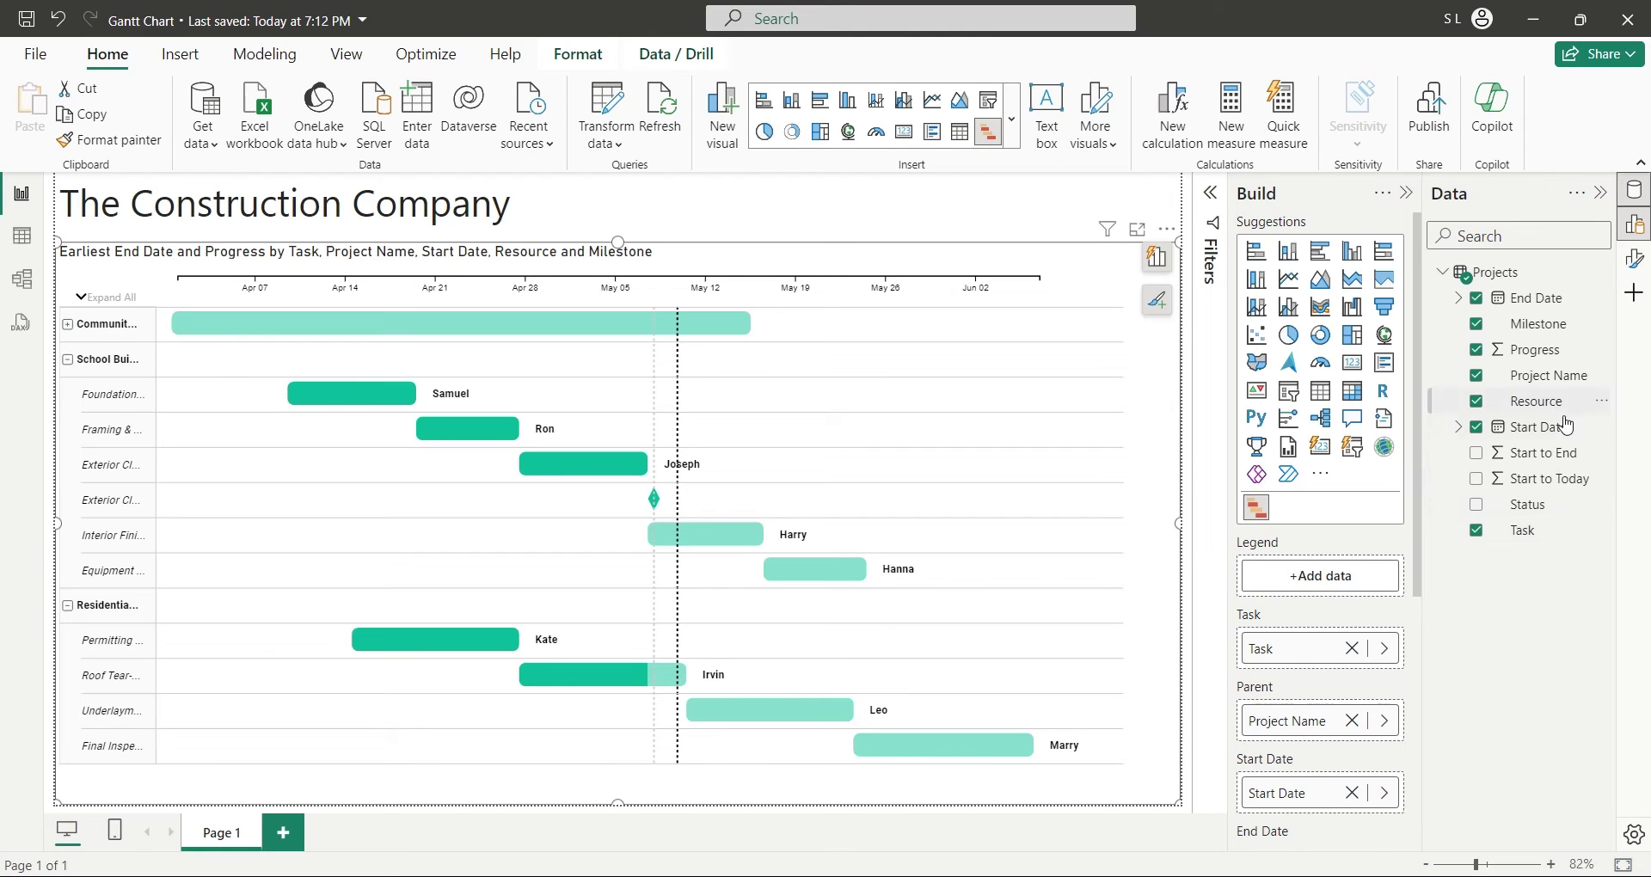
left_click_drag(1534, 507, 1354, 577)
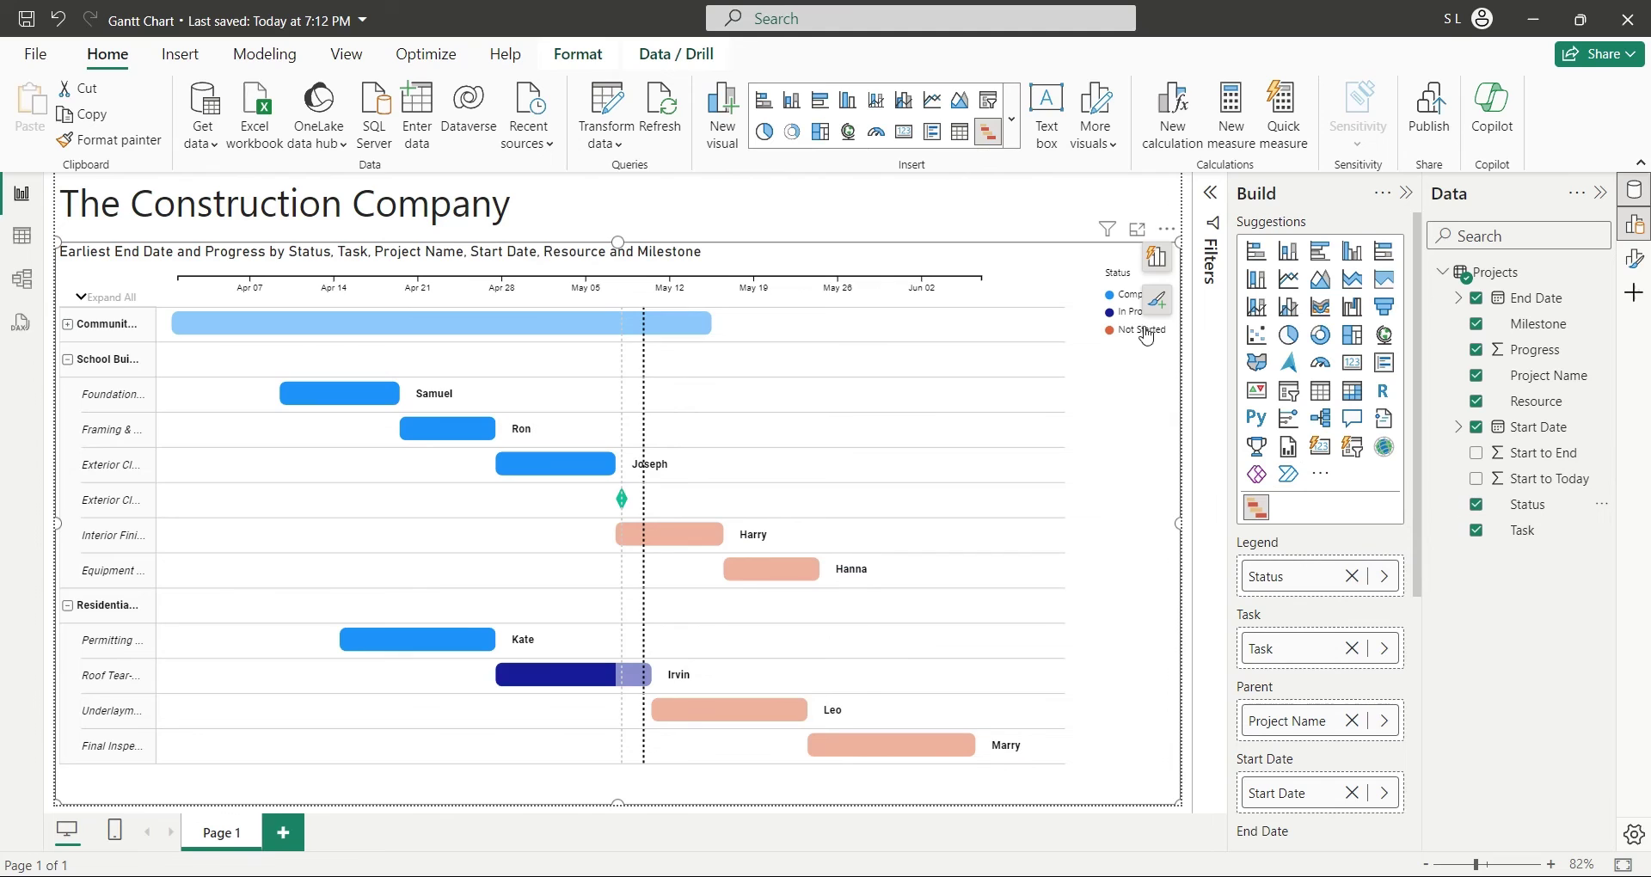
left_click(1189, 337)
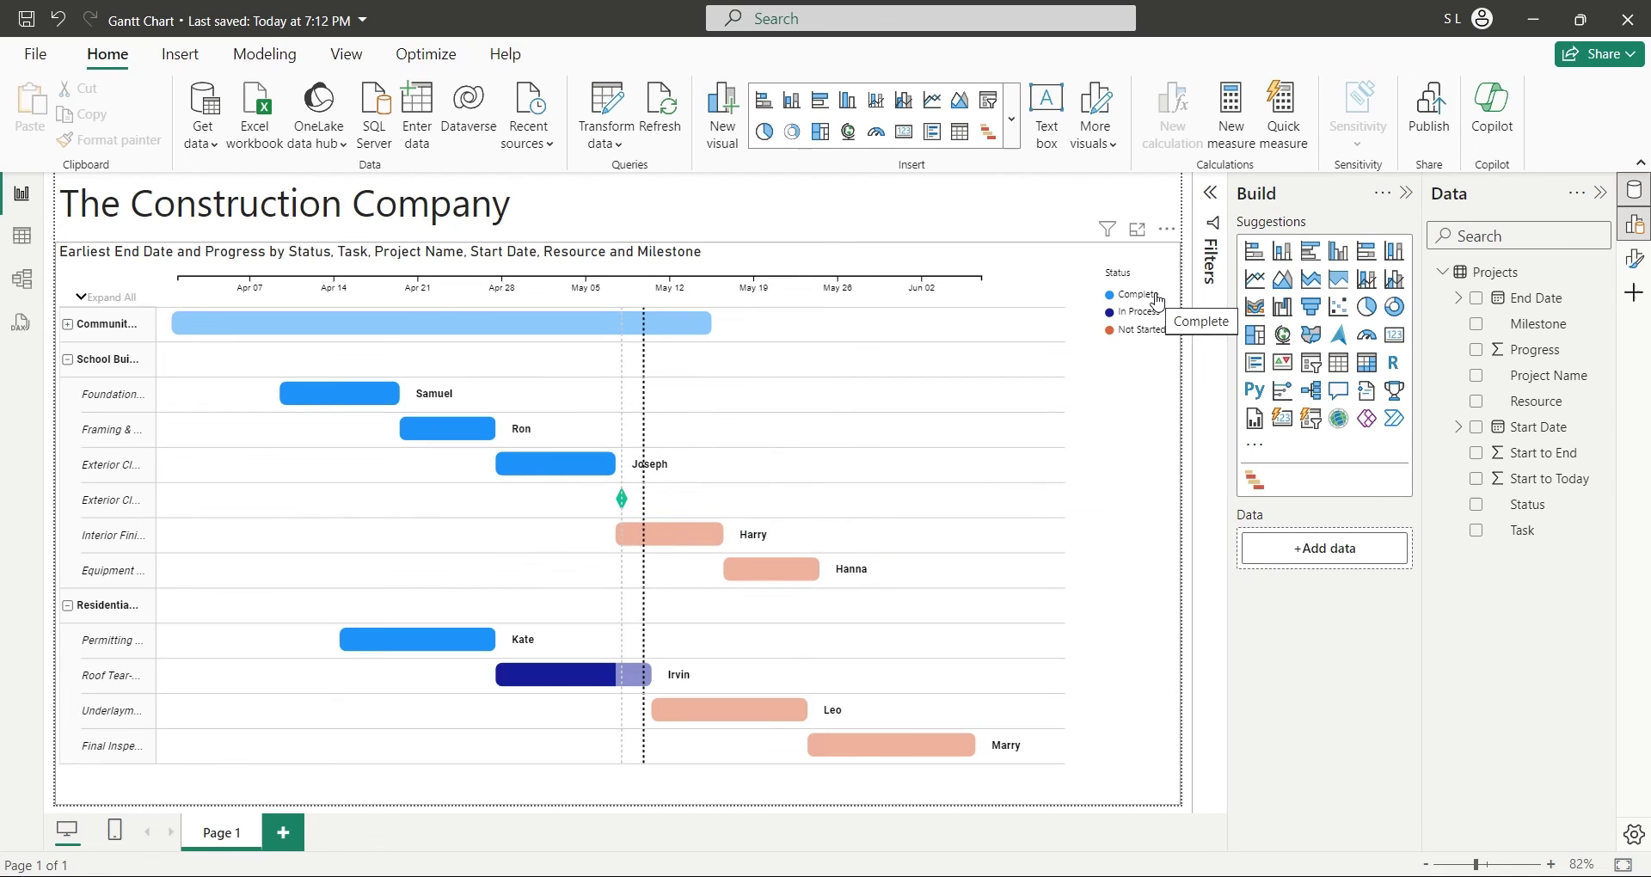
left_click(1152, 296)
left_click(1146, 315)
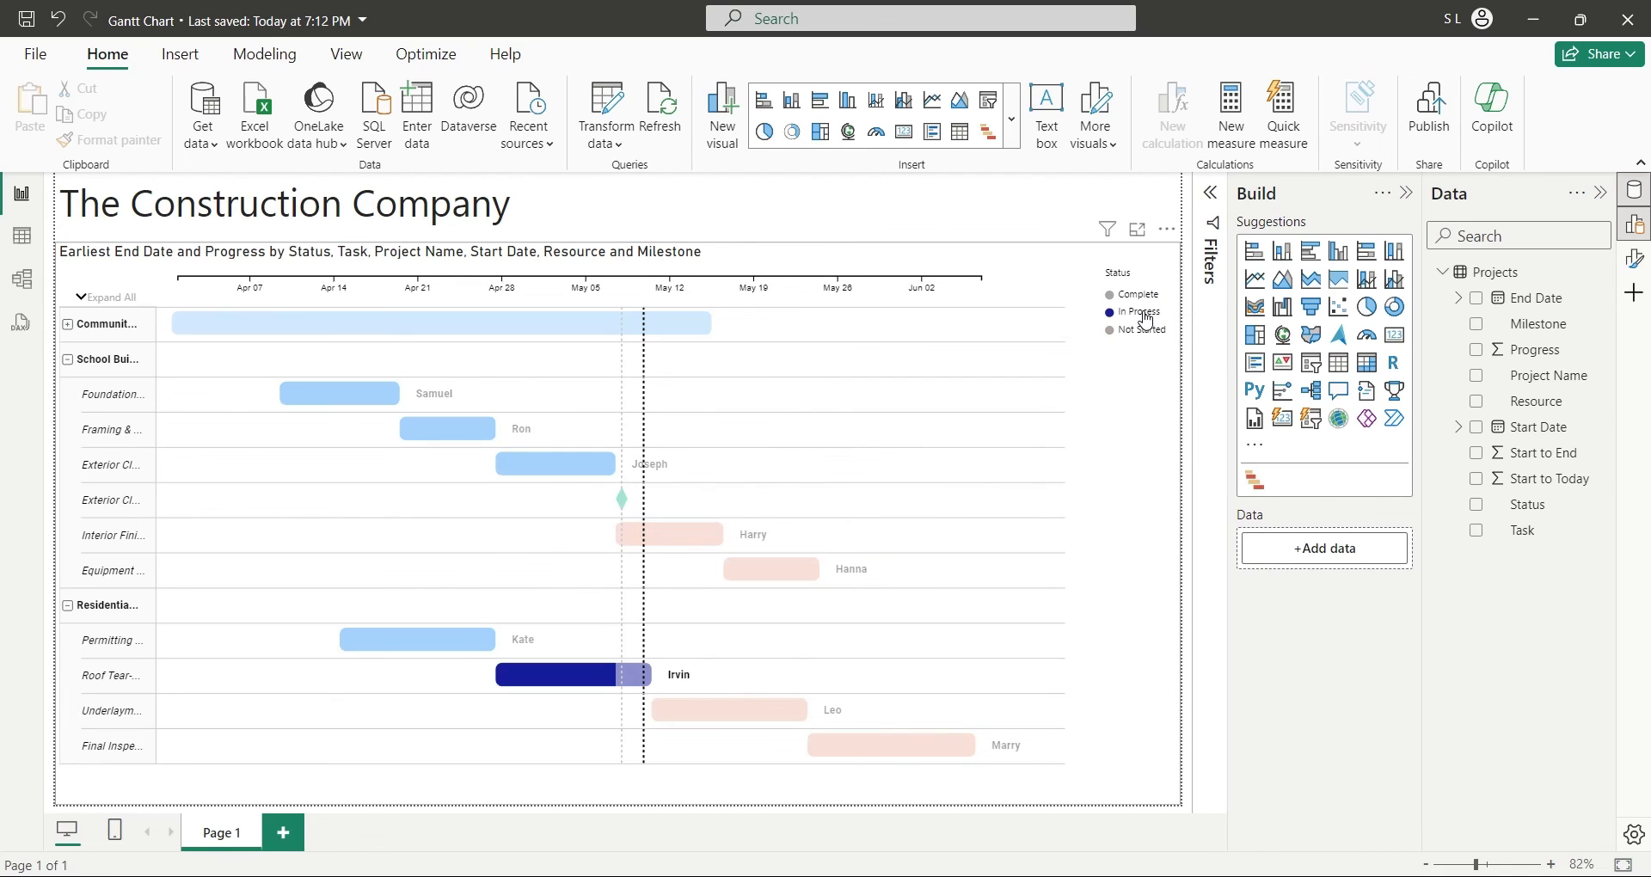
left_click(1144, 337)
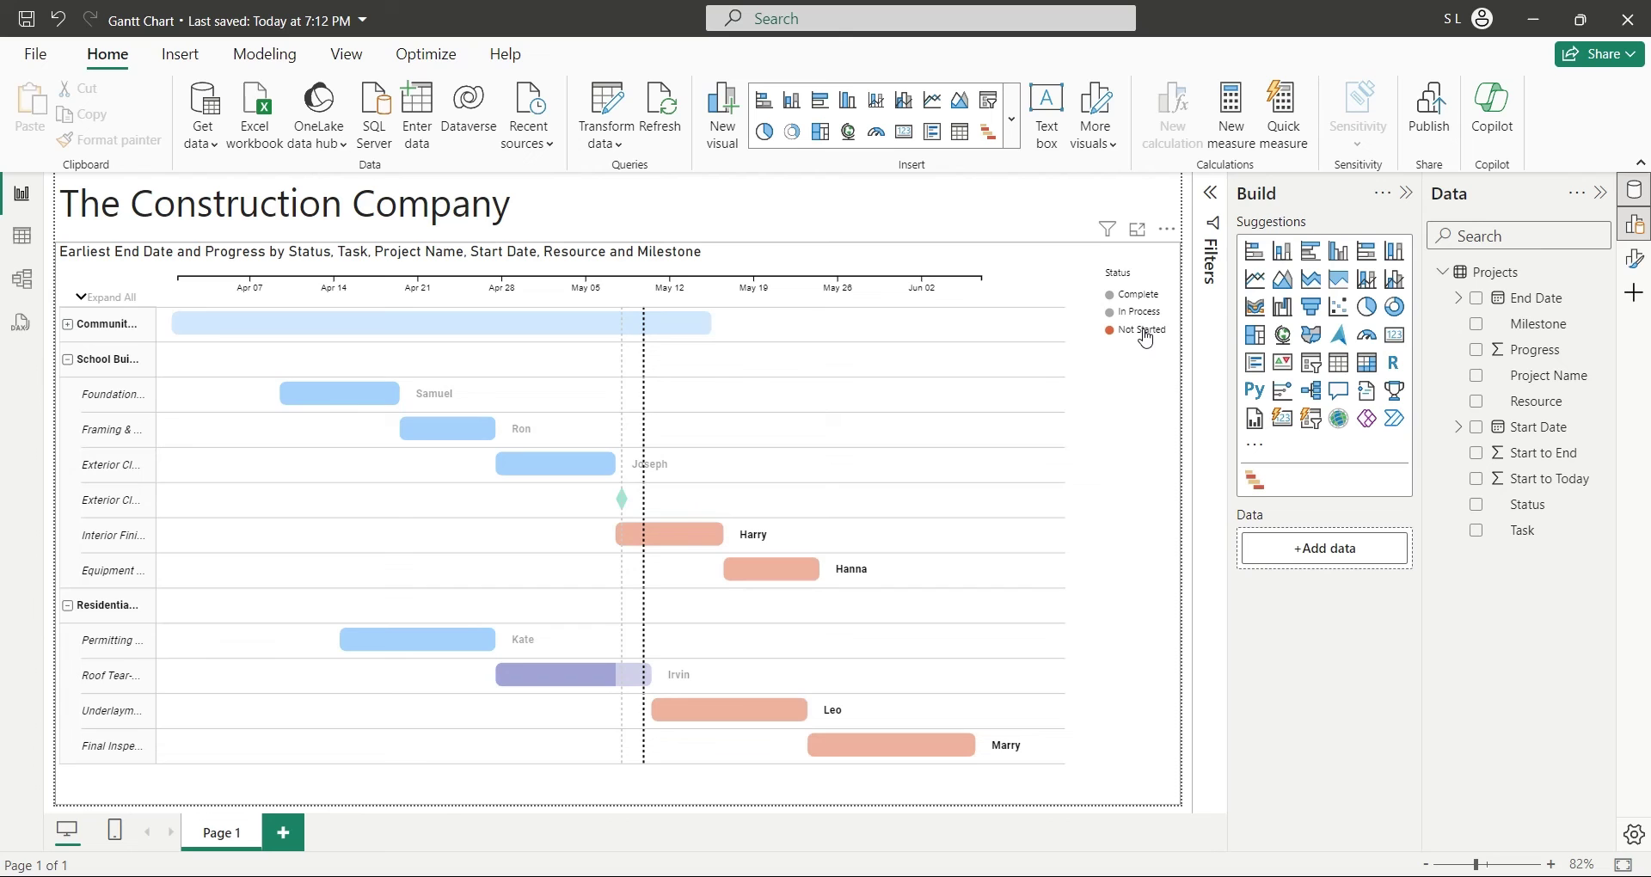
left_click(1144, 337)
left_click(1188, 382)
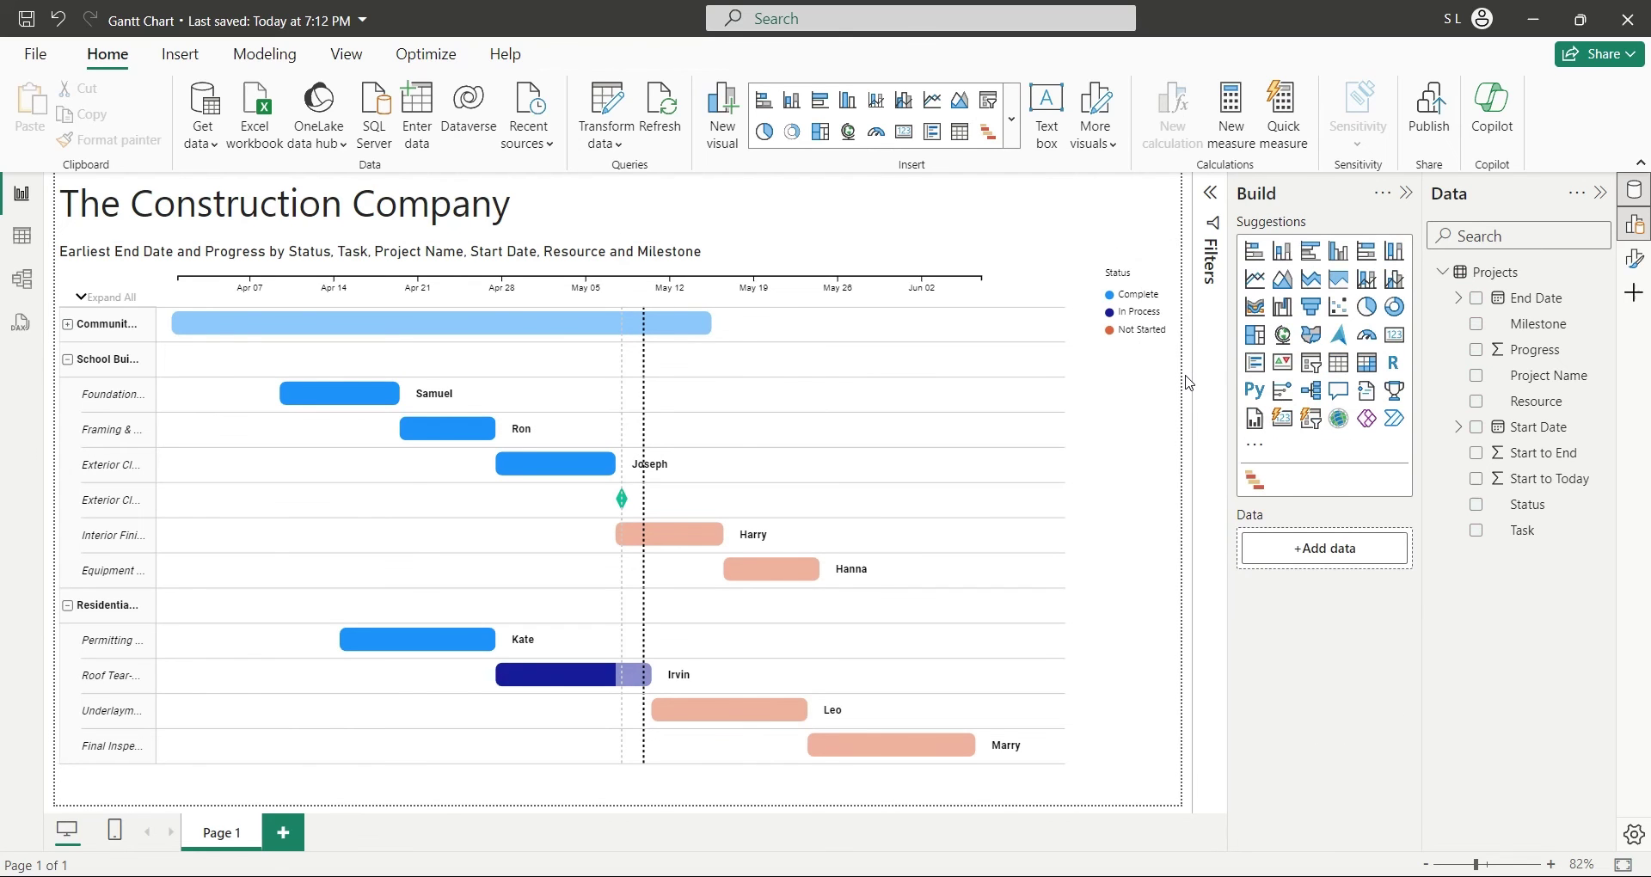